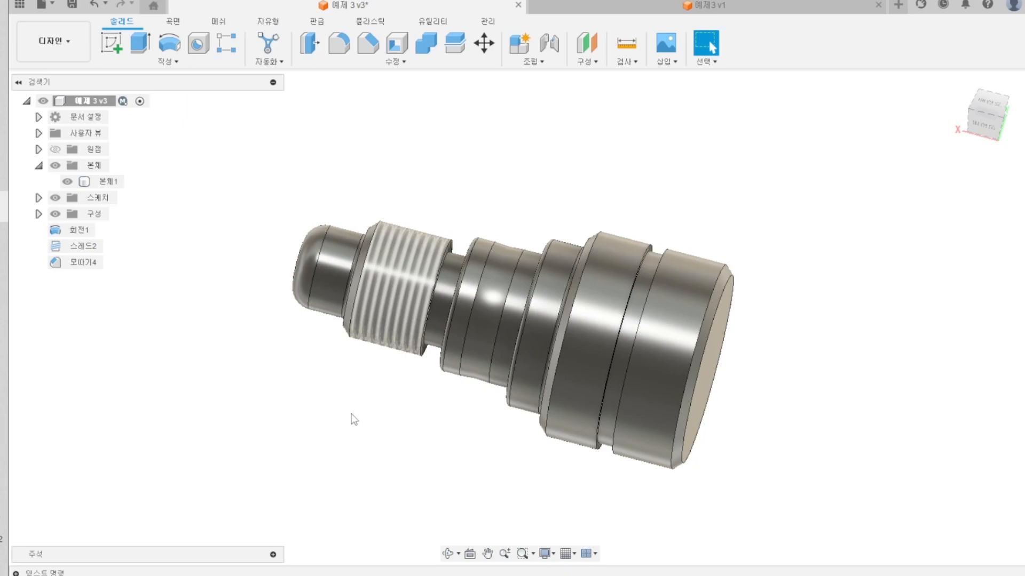
- Measure the distance between the shaft's large flat end face and its small opposite end face
{"action": "middle_click_drag", "start_coordinate": [345, 414], "coordinate": [343, 389], "text": "shift"}
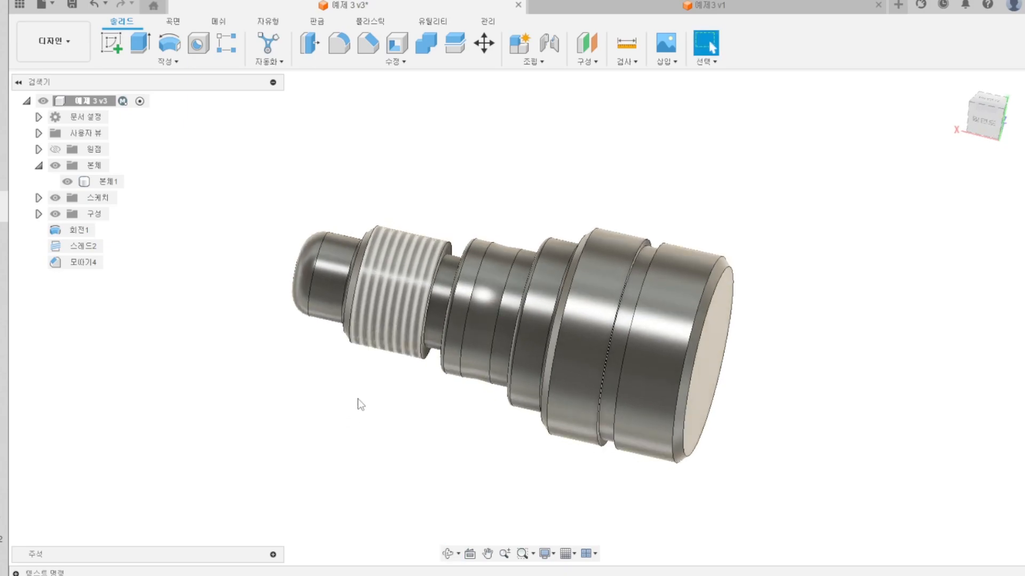
{"action": "key", "text": "i"}
{"action": "left_click", "coordinate": [700, 376]}
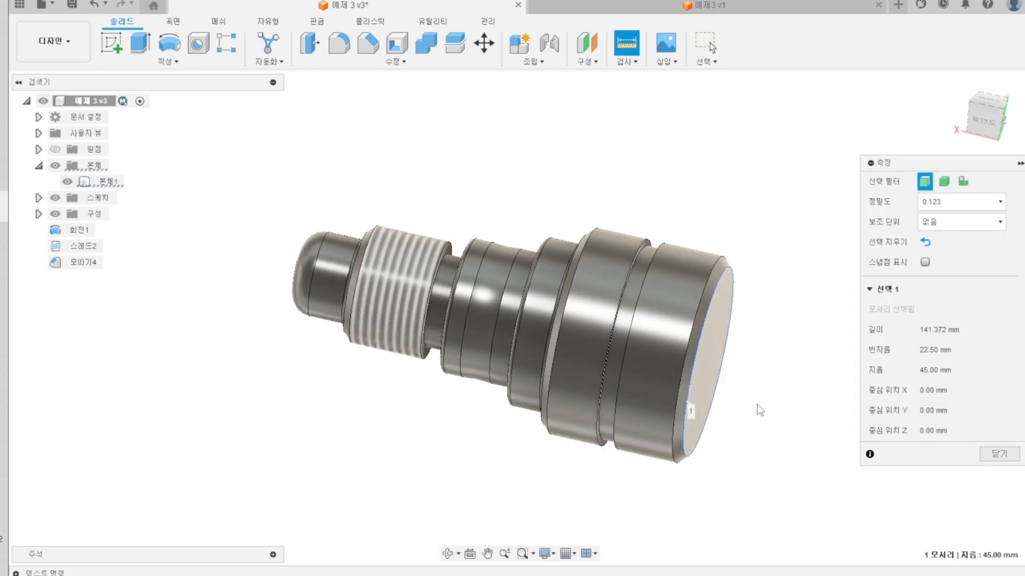
{"action": "left_click", "coordinate": [711, 375]}
{"action": "left_click", "coordinate": [710, 376]}
{"action": "middle_click_drag", "start_coordinate": [711, 375], "coordinate": [773, 393], "text": "shift"}
{"action": "left_click", "coordinate": [335, 268]}
{"action": "middle_click_drag", "start_coordinate": [425, 420], "coordinate": [382, 441], "text": "shift"}
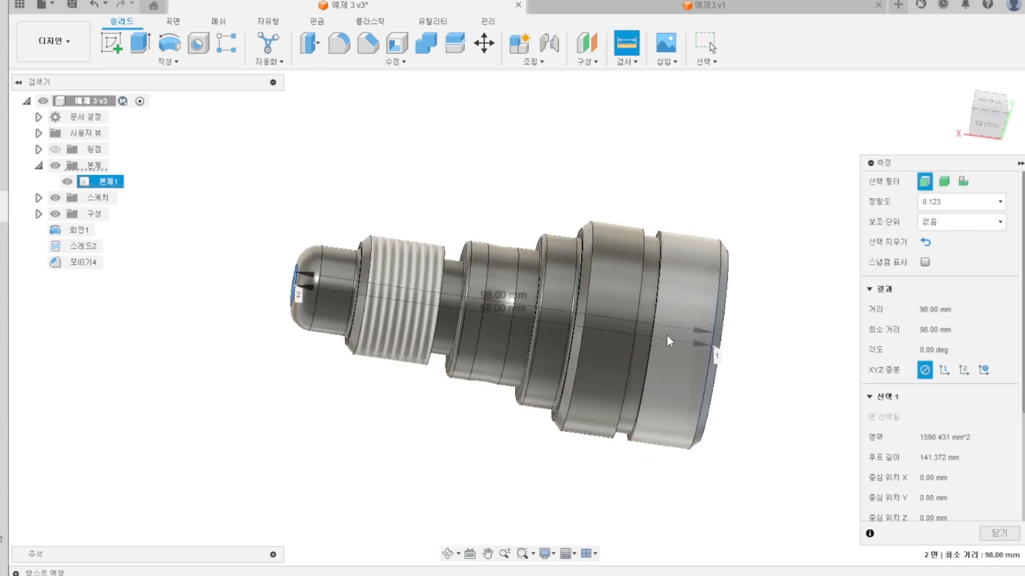
{"action": "key", "text": "Escape"}
- Measure the diameter of the large cylindrical section next to the flat end
{"action": "middle_click_drag", "start_coordinate": [743, 379], "coordinate": [733, 386], "text": "shift"}
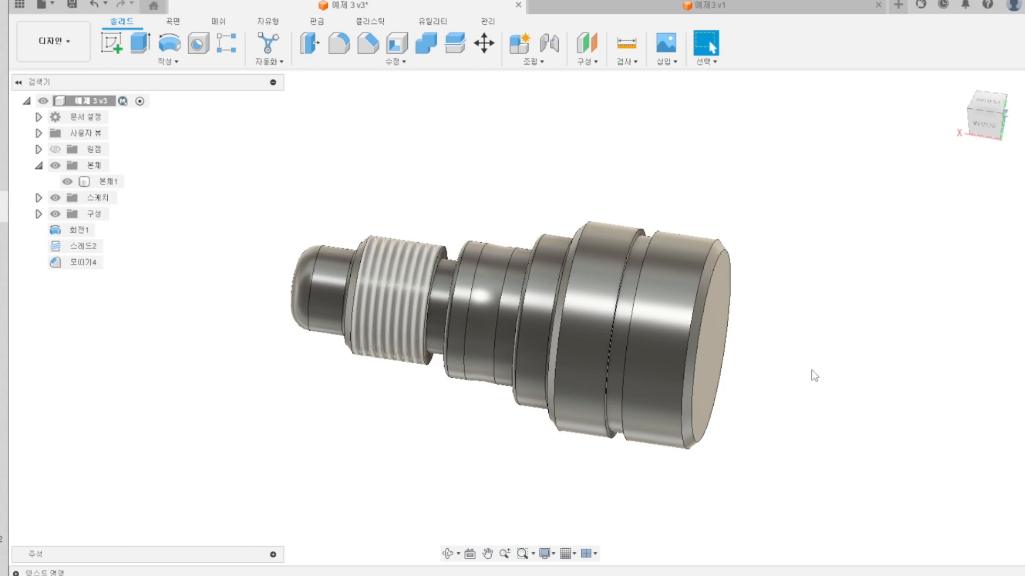
{"action": "key", "text": "i"}
{"action": "left_click", "coordinate": [679, 265]}
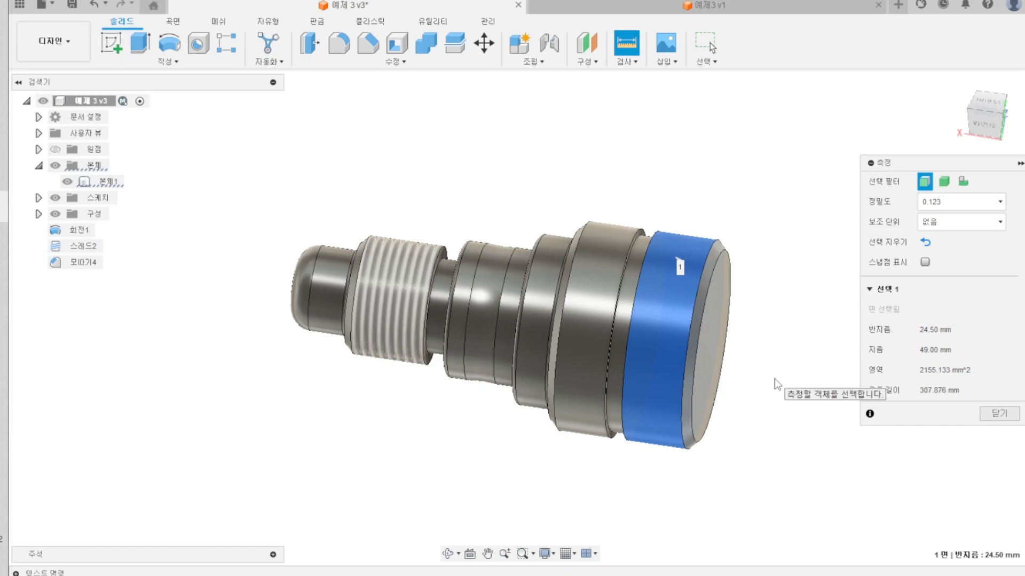
{"action": "key", "text": "Escape"}
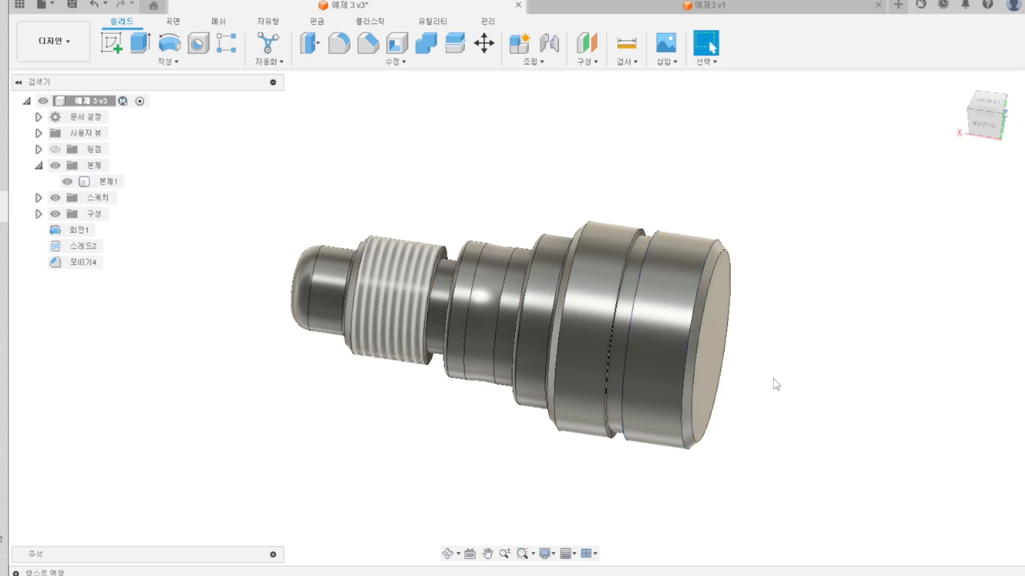
{"action": "middle_click_drag", "start_coordinate": [777, 398], "coordinate": [583, 414], "text": "shift"}
{"action": "key", "text": "o"}
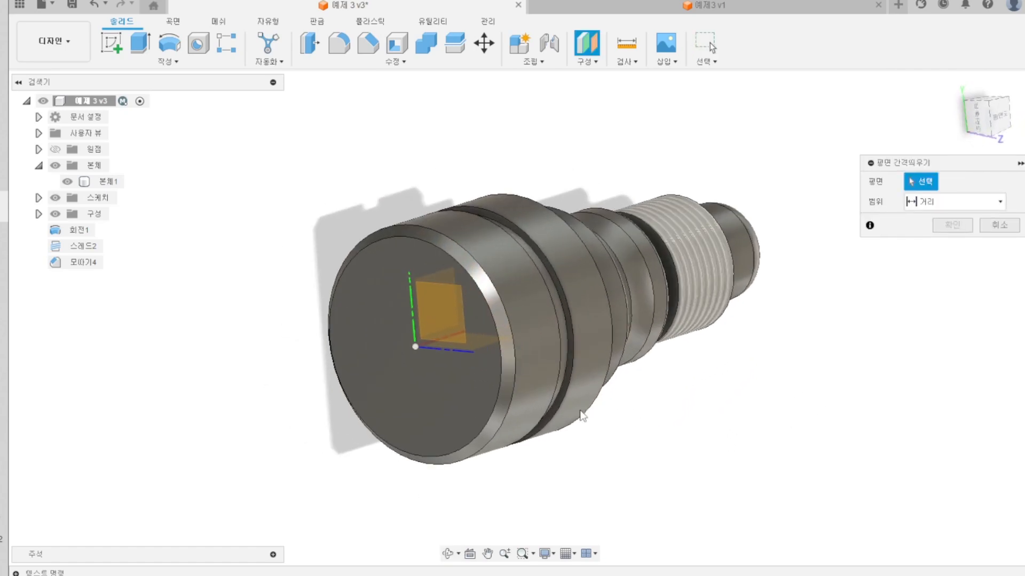
{"action": "left_click", "coordinate": [437, 398]}
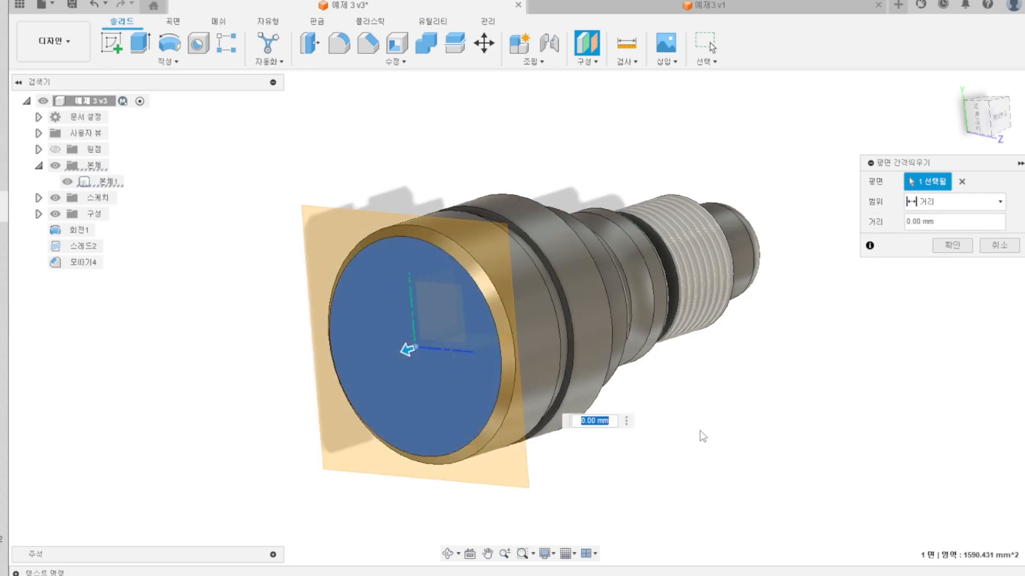
{"action": "left_click", "coordinate": [949, 246]}
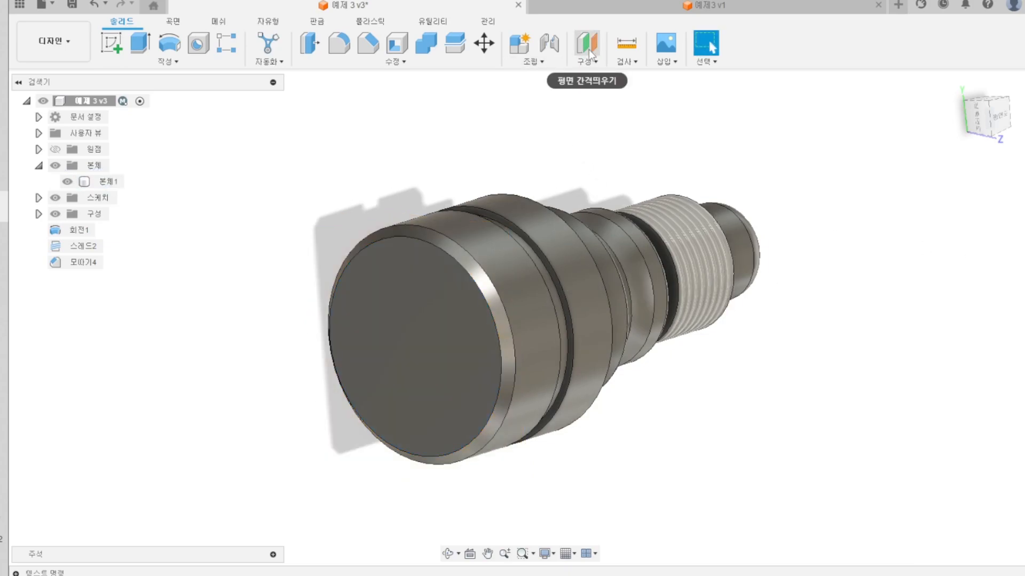
- Create an offset plane at 0 mm on the shaft's large end face
{"action": "left_click", "coordinate": [588, 48]}
{"action": "left_click", "coordinate": [405, 319]}
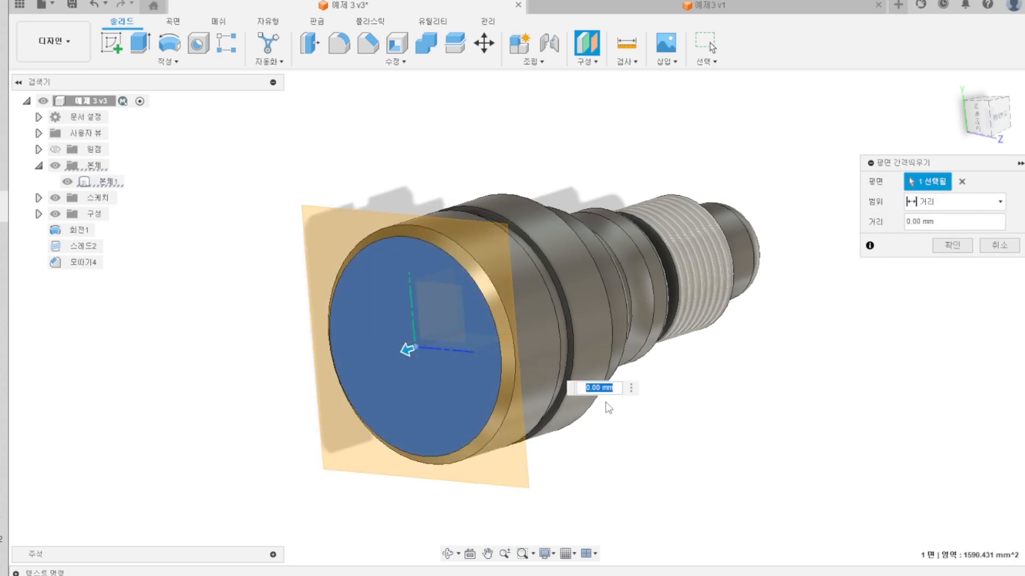
{"action": "key", "text": "Return"}
{"action": "scroll", "coordinate": [439, 293], "scroll_direction": "up", "scroll_amount": 3}
{"action": "left_click", "coordinate": [440, 293]}
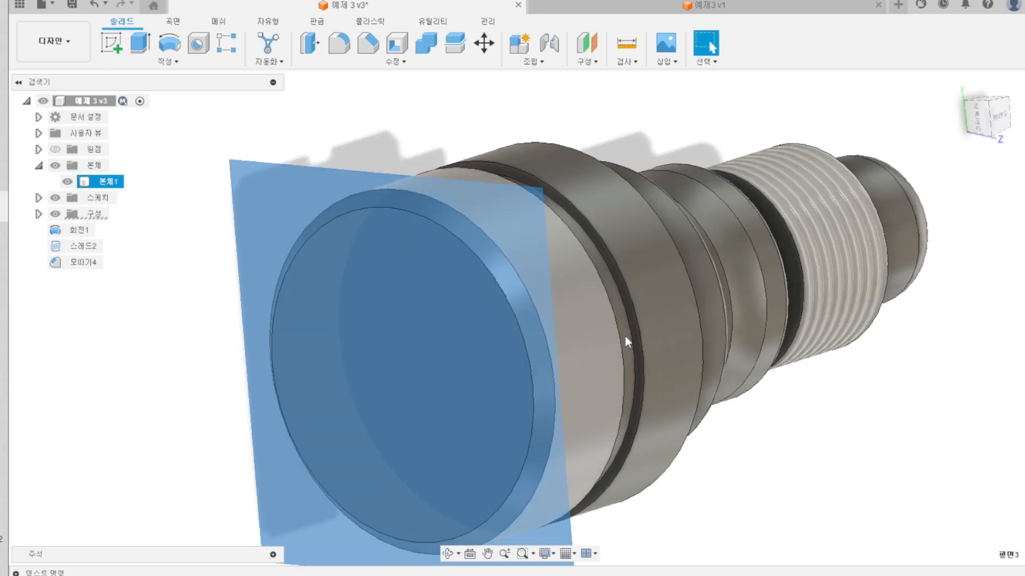
{"action": "scroll", "coordinate": [640, 352], "scroll_direction": "down", "scroll_amount": 3}
{"action": "key", "text": "Escape"}
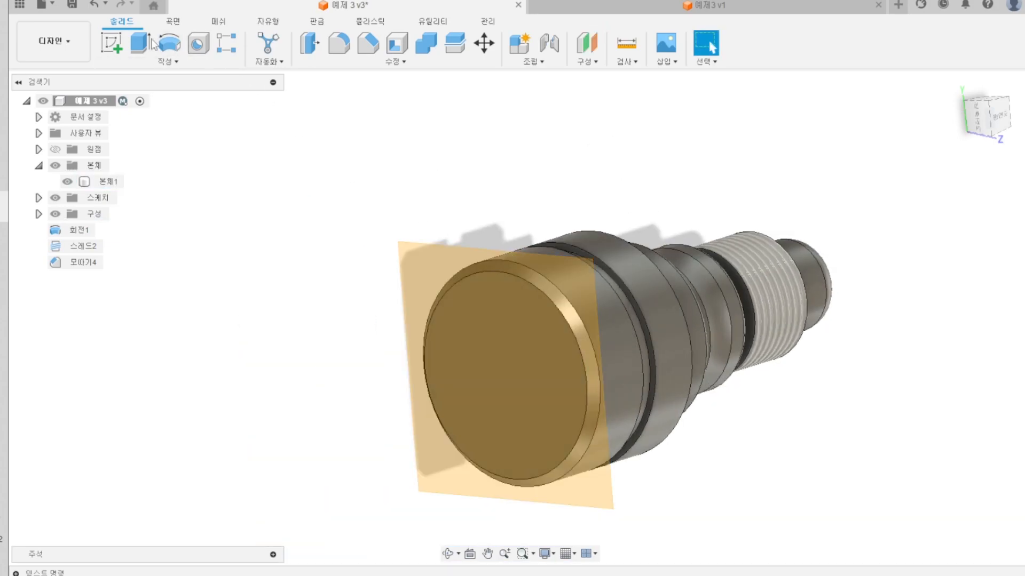
- Sketch a 50 mm diameter circle on the large end plane, centred on the shaft axis, and finish the sketch
{"action": "left_click", "coordinate": [115, 41]}
{"action": "left_click", "coordinate": [565, 277]}
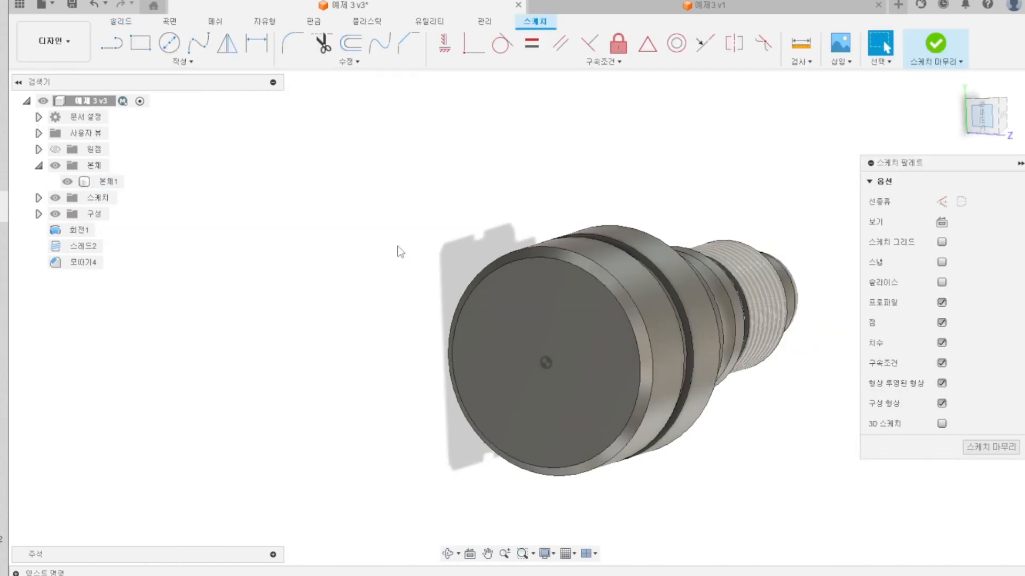
{"action": "key", "text": "c"}
{"action": "left_click", "coordinate": [524, 297]}
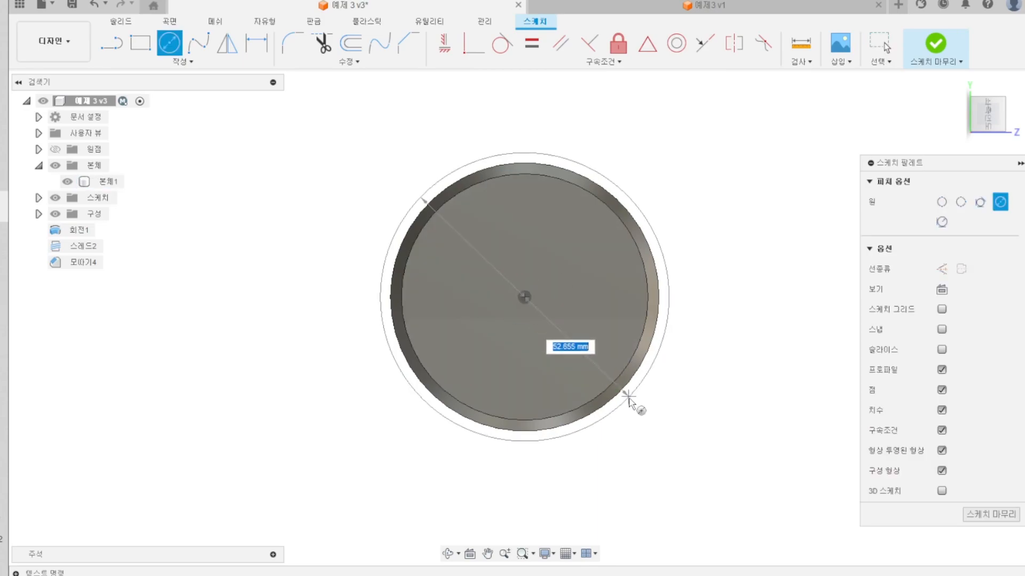
{"action": "type", "text": "50"}
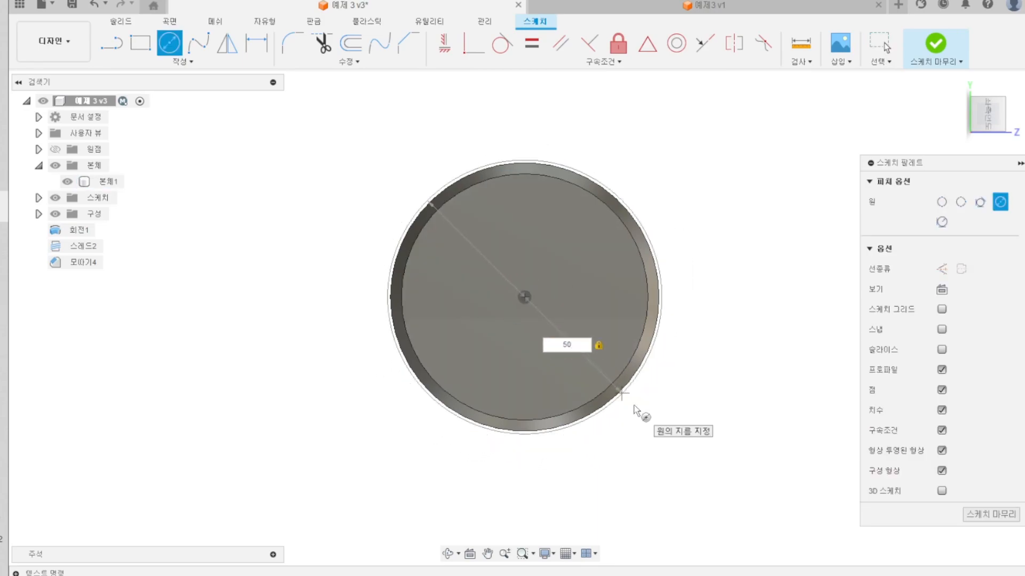
{"action": "key", "text": "Return"}
{"action": "left_click", "coordinate": [967, 448]}
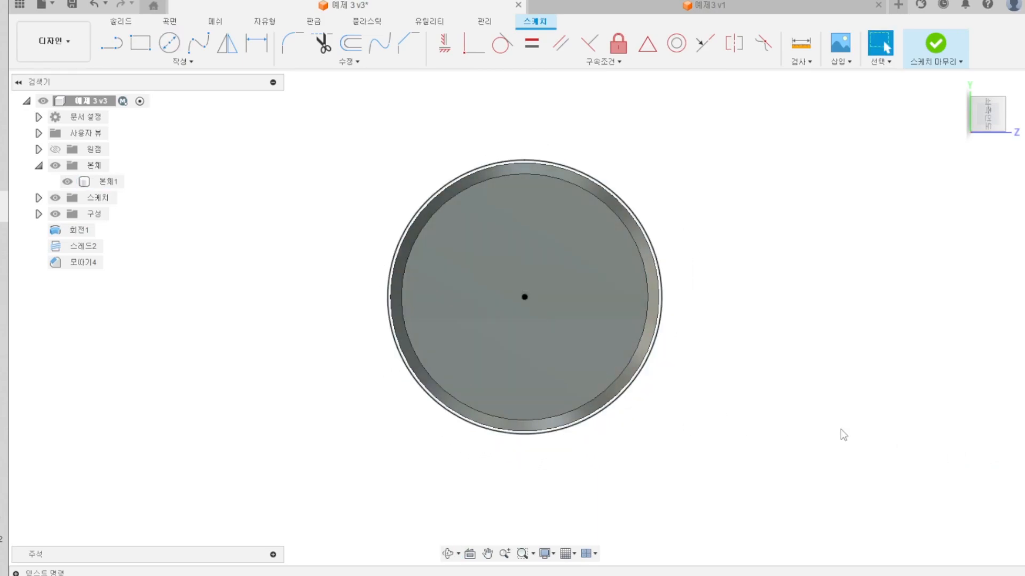
- Set up an extrusion of the circle along the shaft up to the small end face, with the operation set to new body
{"action": "left_click", "coordinate": [147, 45]}
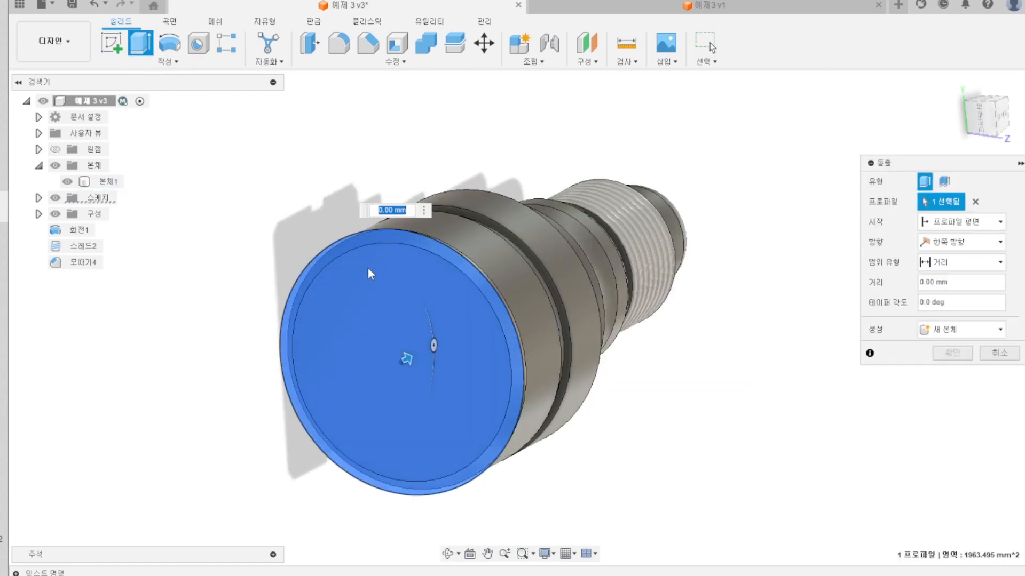
{"action": "middle_click_drag", "start_coordinate": [474, 286], "coordinate": [591, 337], "text": "shift"}
{"action": "scroll", "coordinate": [590, 336], "scroll_direction": "down", "scroll_amount": 3}
{"action": "left_click_drag", "start_coordinate": [444, 345], "coordinate": [675, 336]}
{"action": "scroll", "coordinate": [709, 290], "scroll_direction": "up", "scroll_amount": 5}
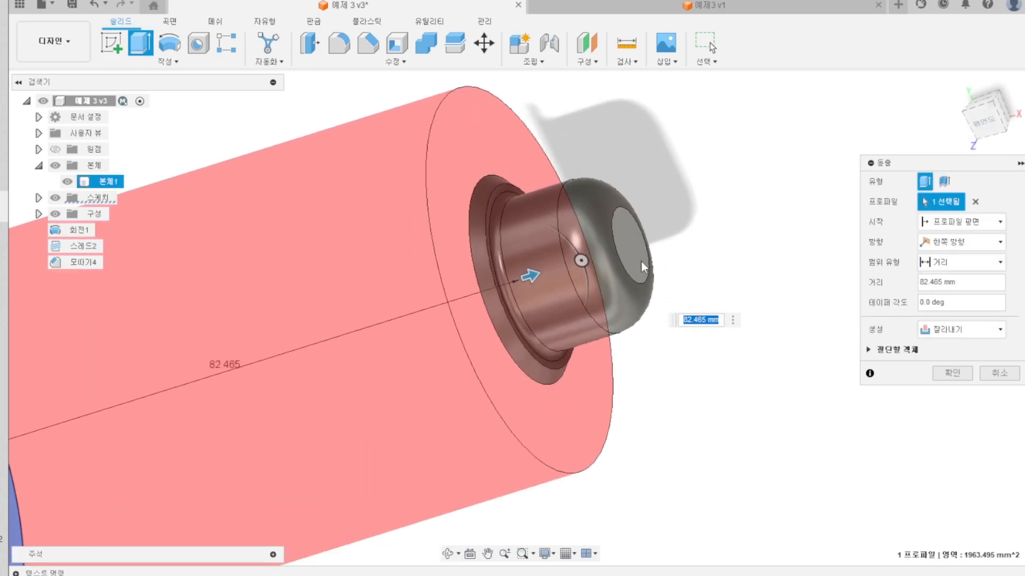
{"action": "left_click", "coordinate": [642, 263]}
{"action": "scroll", "coordinate": [749, 282], "scroll_direction": "down", "scroll_amount": 1}
{"action": "scroll", "coordinate": [729, 347], "scroll_direction": "down", "scroll_amount": 2}
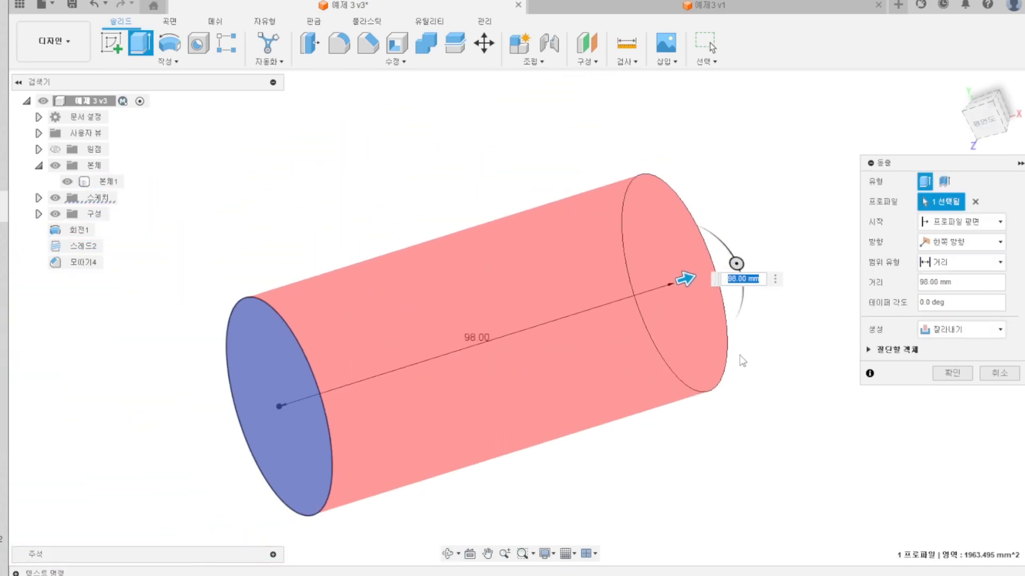
{"action": "left_click", "coordinate": [960, 330]}
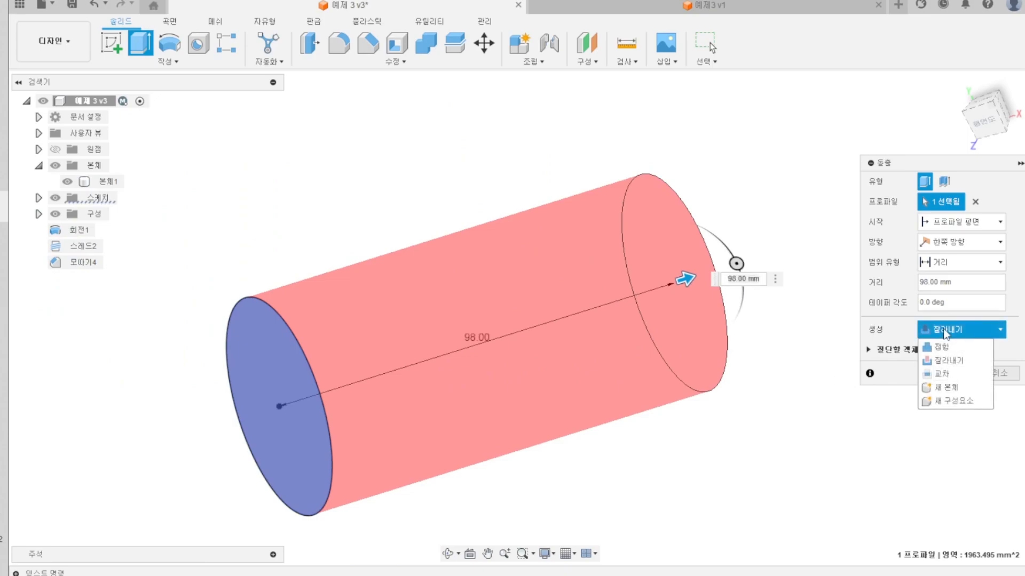
{"action": "left_click", "coordinate": [947, 387]}
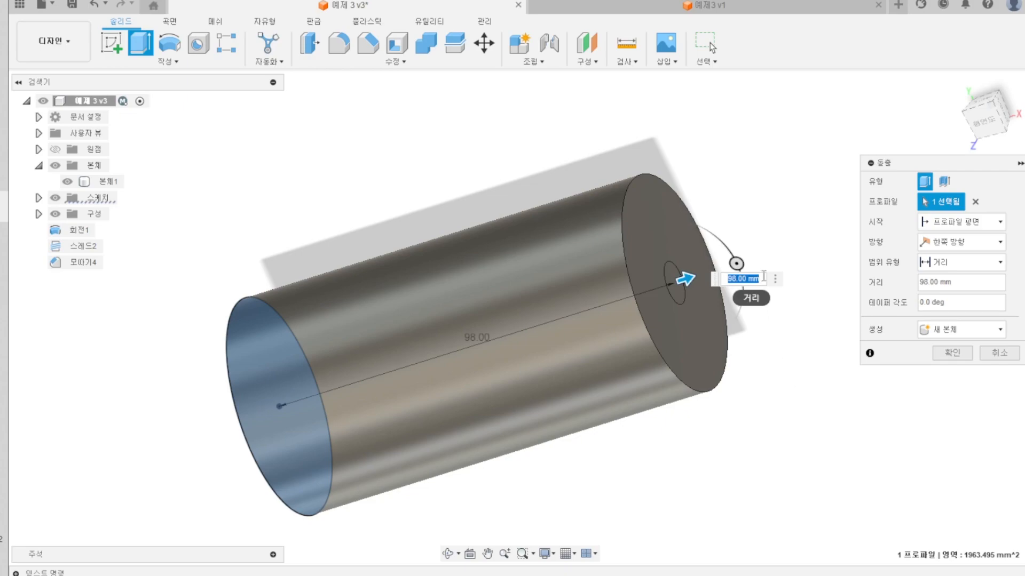
- Make the extrusion two-sided, 99 mm along the shaft and 1 mm the other way, and create the body
{"action": "left_click", "coordinate": [939, 242]}
{"action": "left_click", "coordinate": [946, 273]}
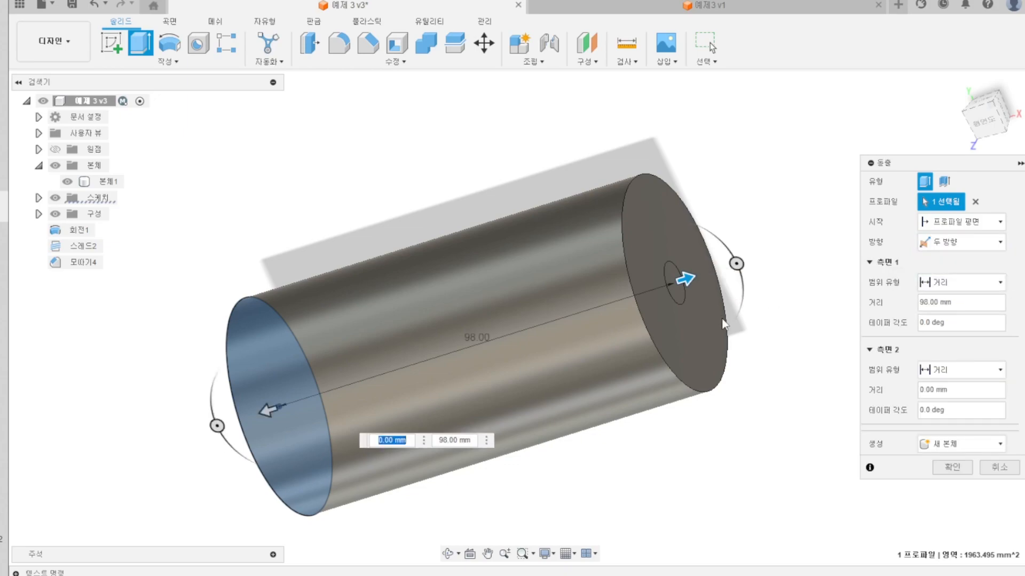
{"action": "key", "text": "Tab"}
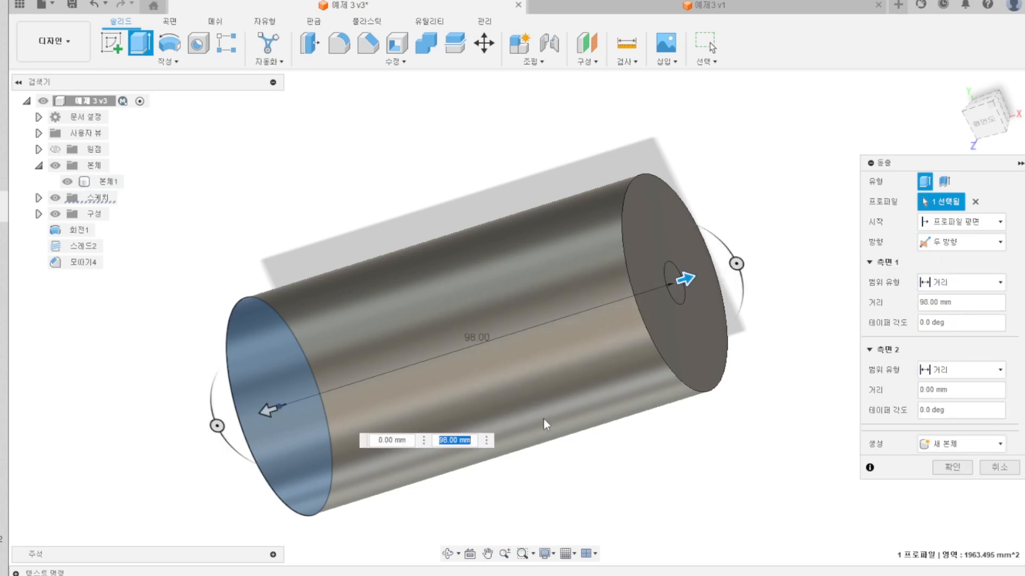
{"action": "type", "text": "99"}
{"action": "key", "text": "Tab"}
{"action": "middle_click_drag", "start_coordinate": [651, 441], "coordinate": [535, 441], "text": "shift"}
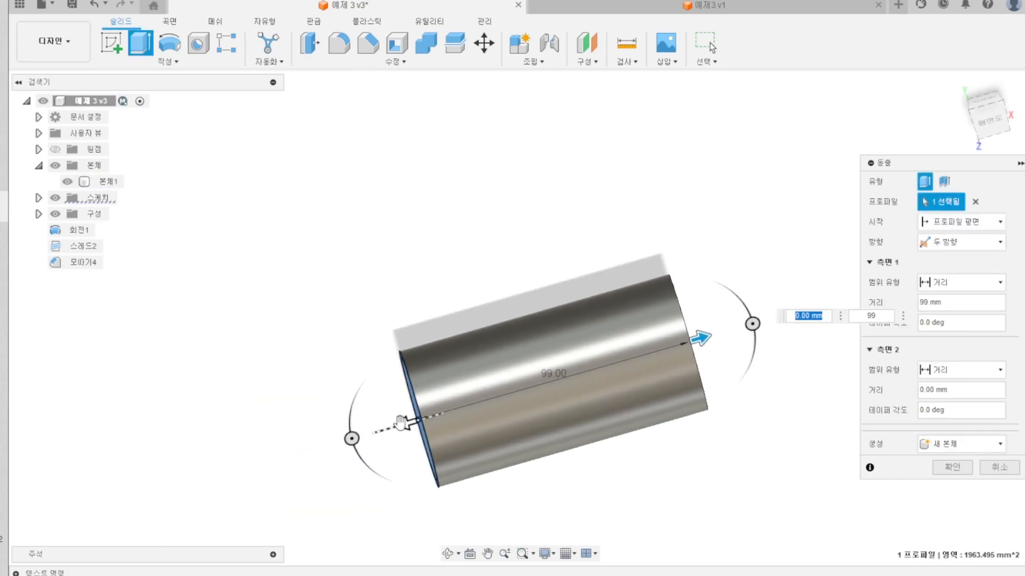
{"action": "type", "text": "1"}
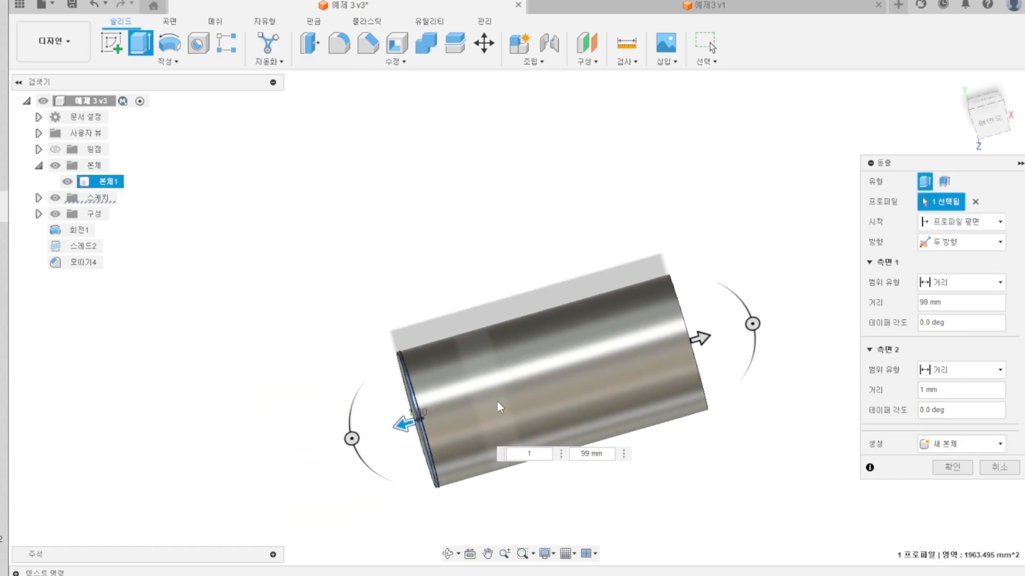
{"action": "scroll", "coordinate": [528, 427], "scroll_direction": "up", "scroll_amount": 3}
{"action": "scroll", "coordinate": [545, 417], "scroll_direction": "down", "scroll_amount": 1}
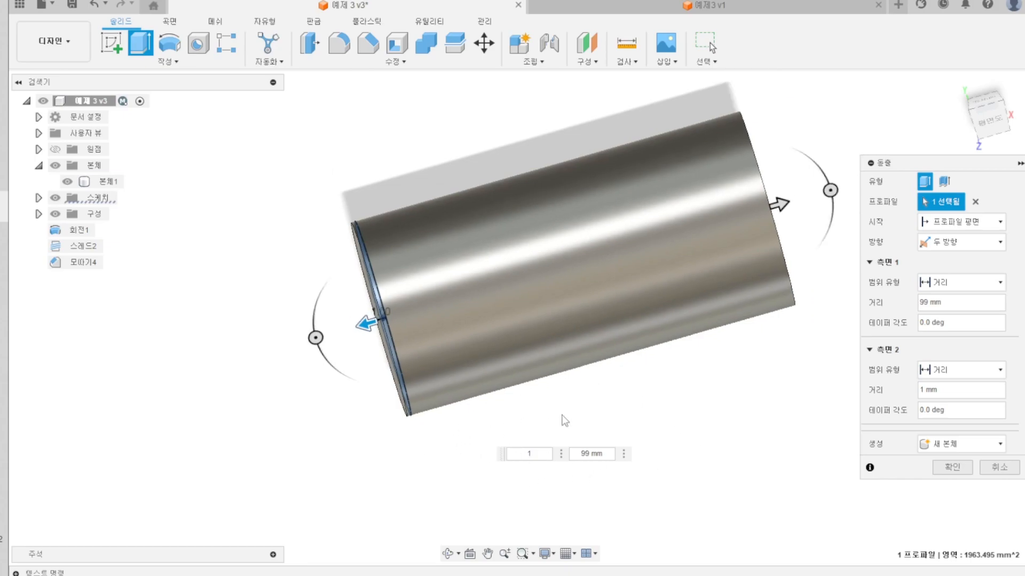
{"action": "left_click", "coordinate": [952, 468]}
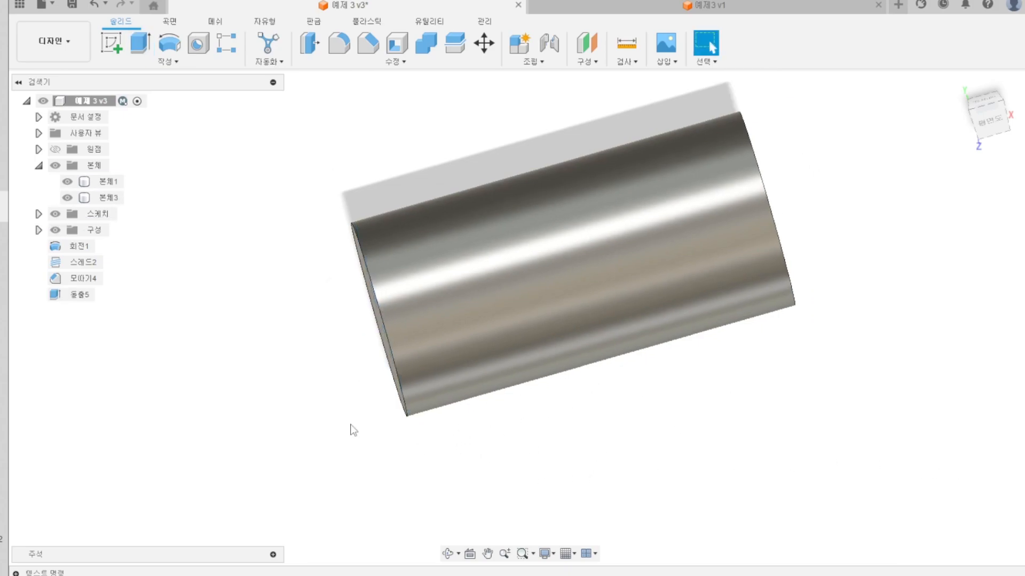
- Rename the newly extruded cylinder body as 스톡
{"action": "left_click", "coordinate": [108, 198]}
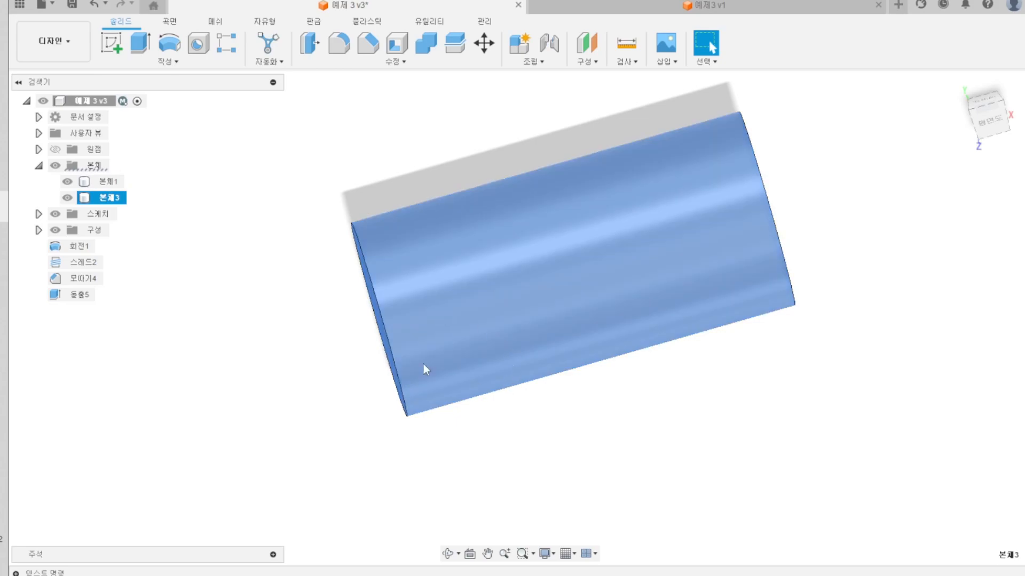
{"action": "left_click", "coordinate": [199, 249]}
{"action": "double_click", "coordinate": [115, 198]}
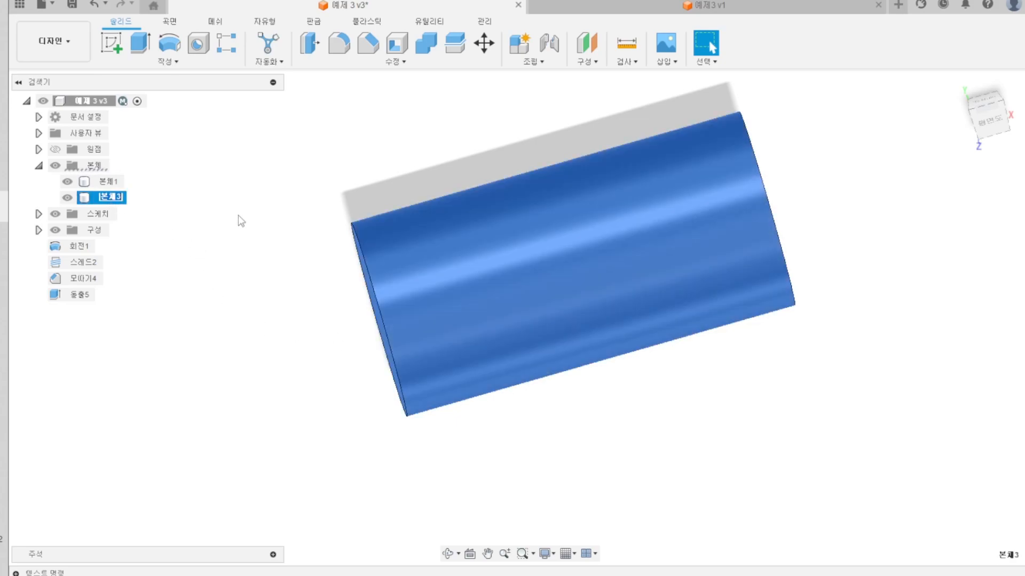
{"action": "type", "text": "스톡"}
{"action": "key", "text": "Return"}
{"action": "left_click", "coordinate": [179, 215]}
{"action": "left_click", "coordinate": [107, 197]}
{"action": "middle_click_drag", "start_coordinate": [243, 311], "coordinate": [383, 280], "text": "shift"}
{"action": "scroll", "coordinate": [223, 178], "scroll_direction": "down", "scroll_amount": 2}
- Switch from the design workspace to the manufacturing (제조) workspace
{"action": "left_click", "coordinate": [64, 43]}
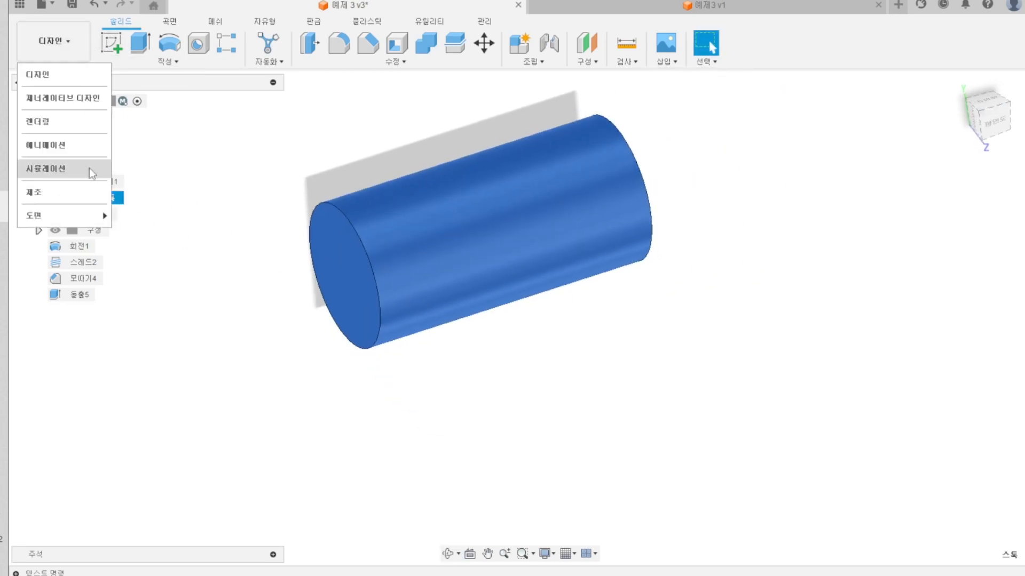
{"action": "left_click", "coordinate": [85, 185]}
{"action": "left_click", "coordinate": [208, 197]}
{"action": "left_click", "coordinate": [220, 196]}
{"action": "left_click", "coordinate": [266, 200]}
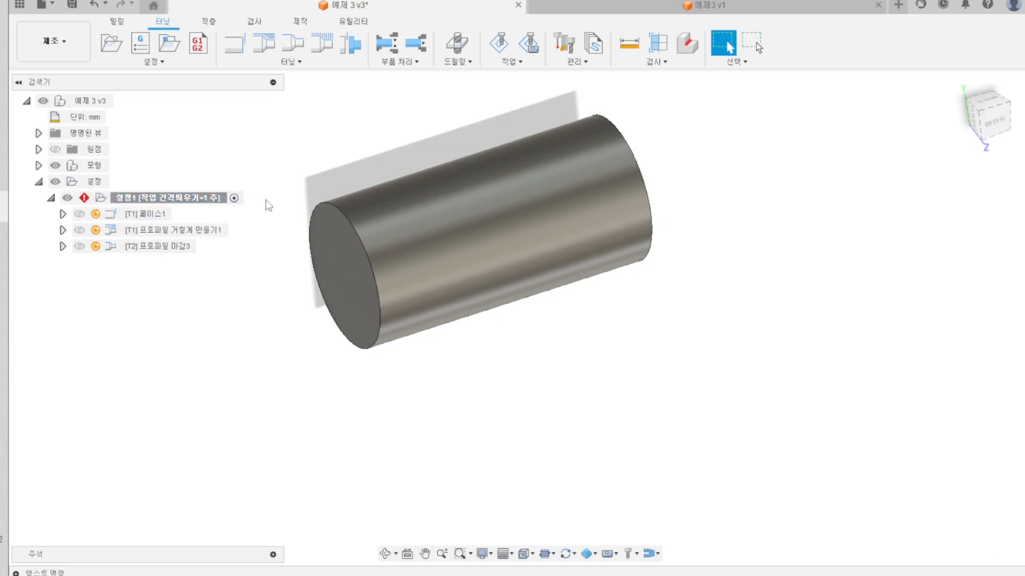
- Duplicate the 설정1 setup with its turning operations, then delete the copy
{"action": "middle_click_drag", "start_coordinate": [266, 200], "coordinate": [252, 223], "text": "shift"}
{"action": "left_click", "coordinate": [191, 198]}
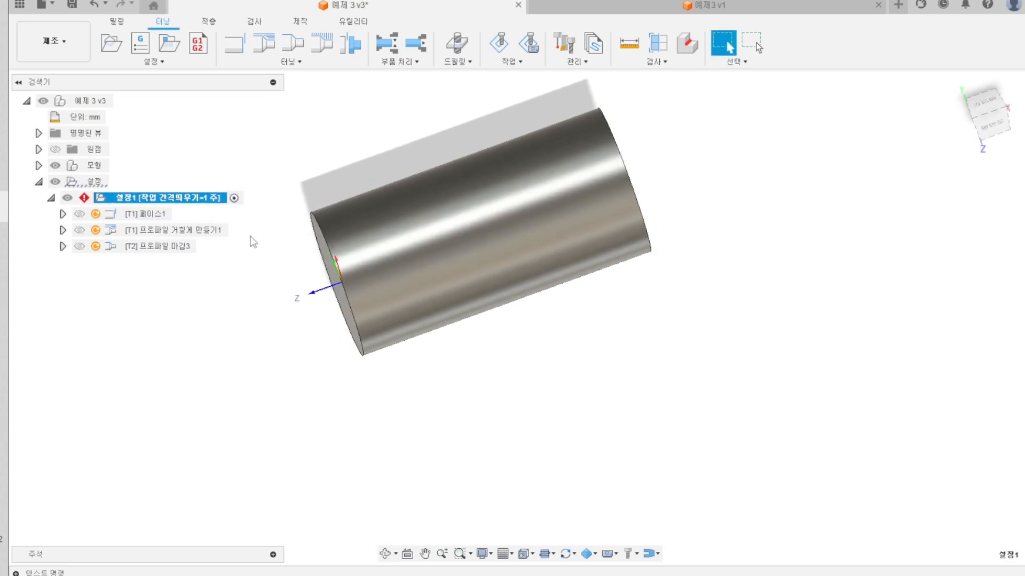
{"action": "key", "text": "ctrl+v"}
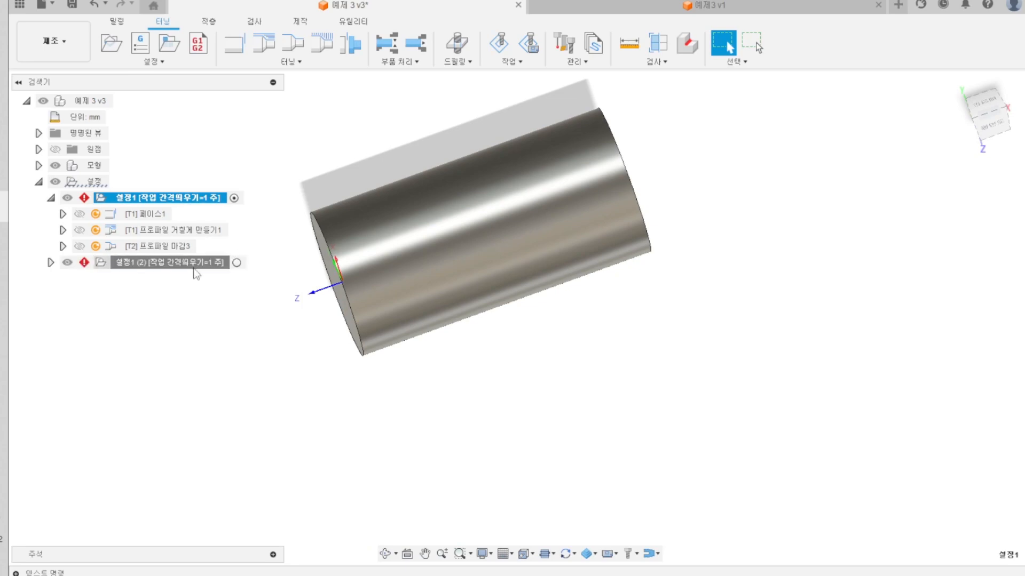
{"action": "left_click", "coordinate": [187, 263]}
{"action": "left_click", "coordinate": [256, 318]}
{"action": "scroll", "coordinate": [429, 280], "scroll_direction": "down", "scroll_amount": 2}
{"action": "middle_click_drag", "start_coordinate": [500, 301], "coordinate": [564, 329]}
{"action": "scroll", "coordinate": [523, 310], "scroll_direction": "up", "scroll_amount": 4}
{"action": "left_click", "coordinate": [210, 264]}
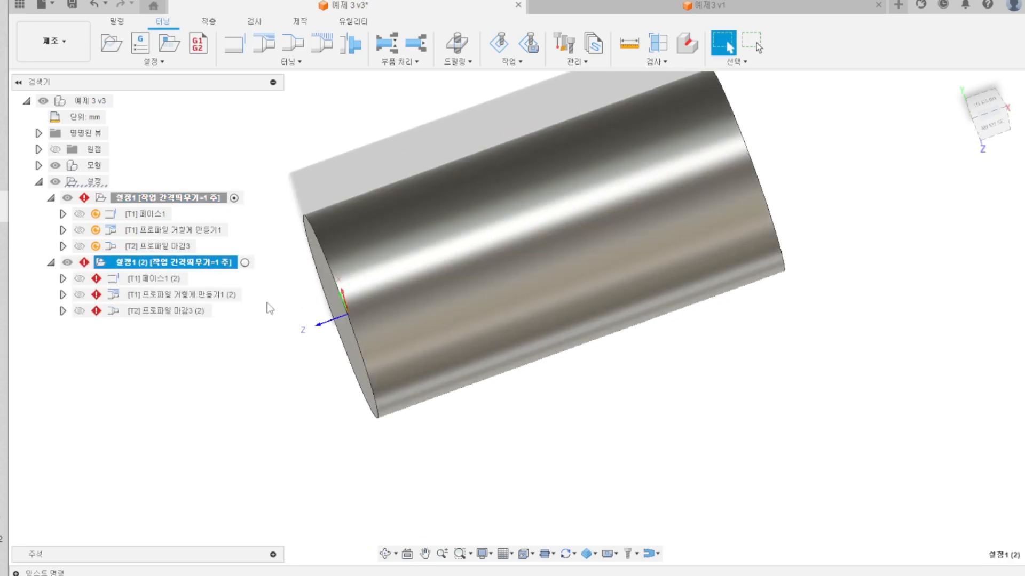
{"action": "key", "text": "Delete"}
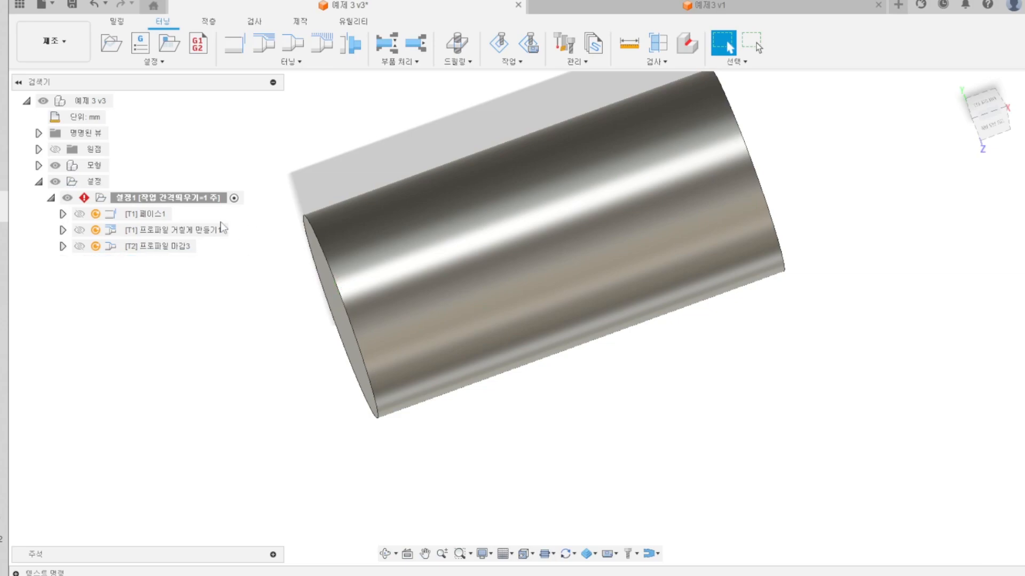
- Start a new machining setup and hide the 스톡 body under the model's bodies
{"action": "left_click", "coordinate": [102, 183]}
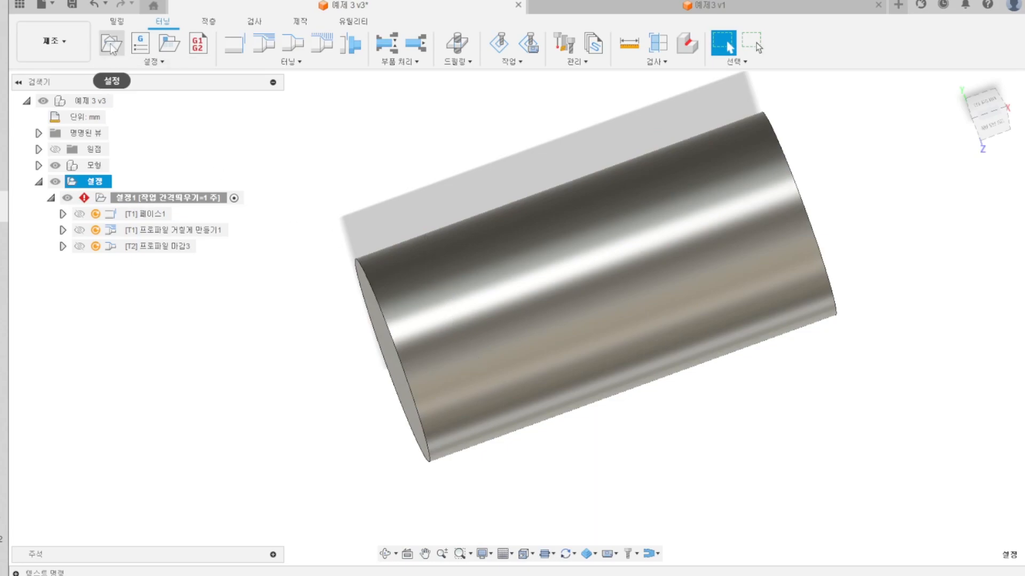
{"action": "left_click", "coordinate": [109, 44]}
{"action": "scroll", "coordinate": [468, 239], "scroll_direction": "down", "scroll_amount": 5}
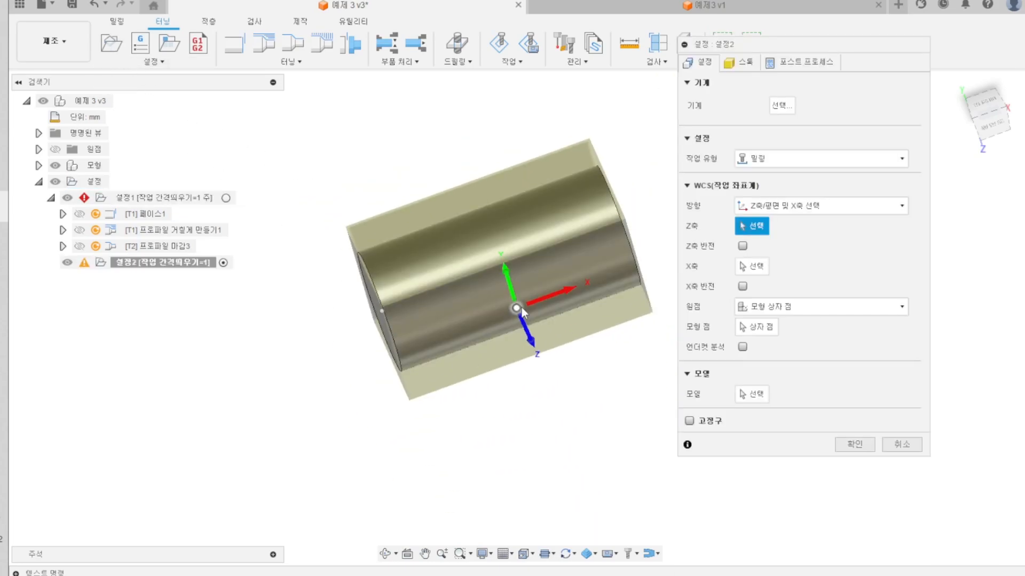
{"action": "left_click", "coordinate": [38, 165]}
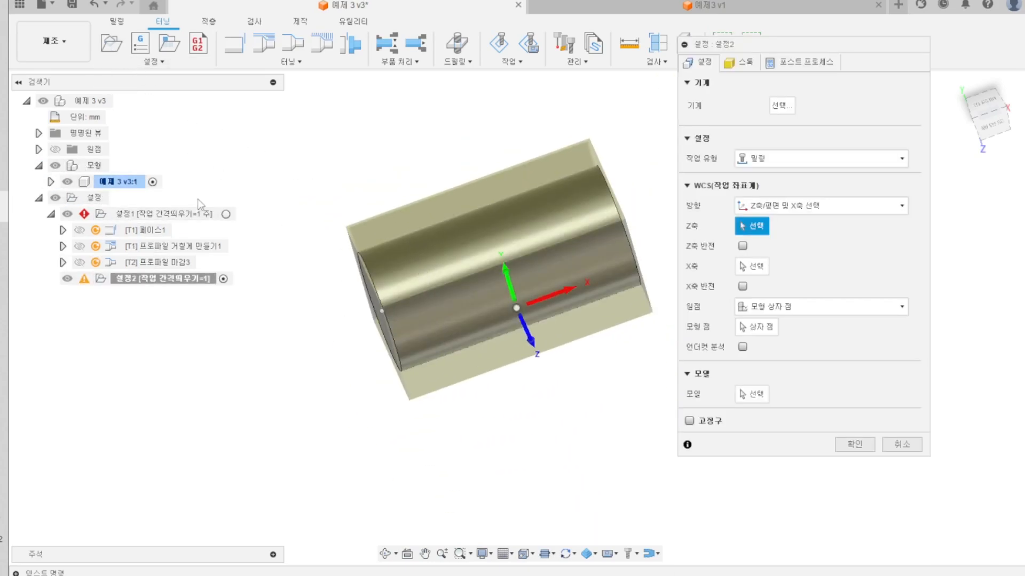
{"action": "left_click", "coordinate": [51, 182]}
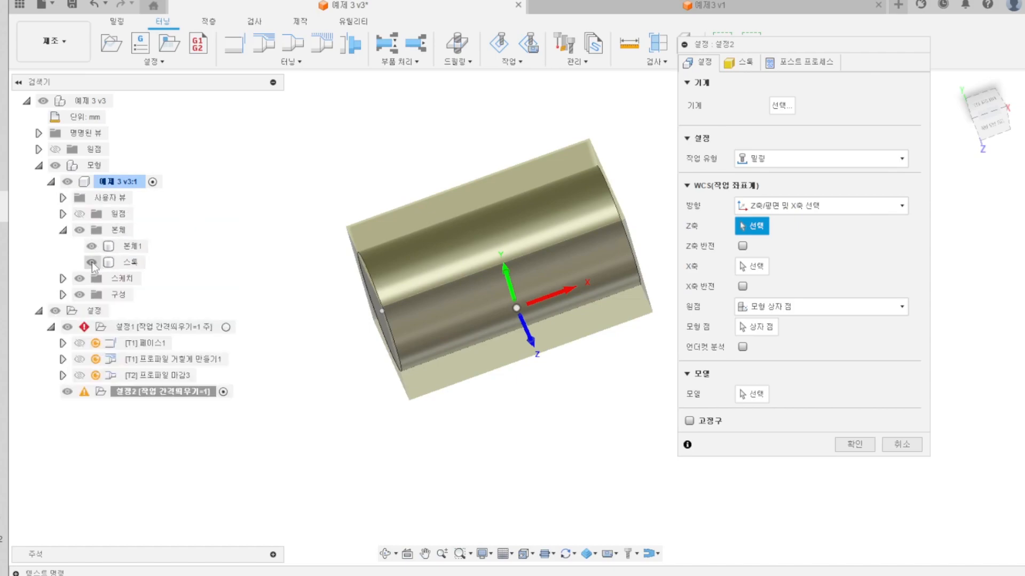
{"action": "left_click", "coordinate": [92, 262]}
{"action": "middle_click_drag", "start_coordinate": [431, 366], "coordinate": [463, 352], "text": "shift"}
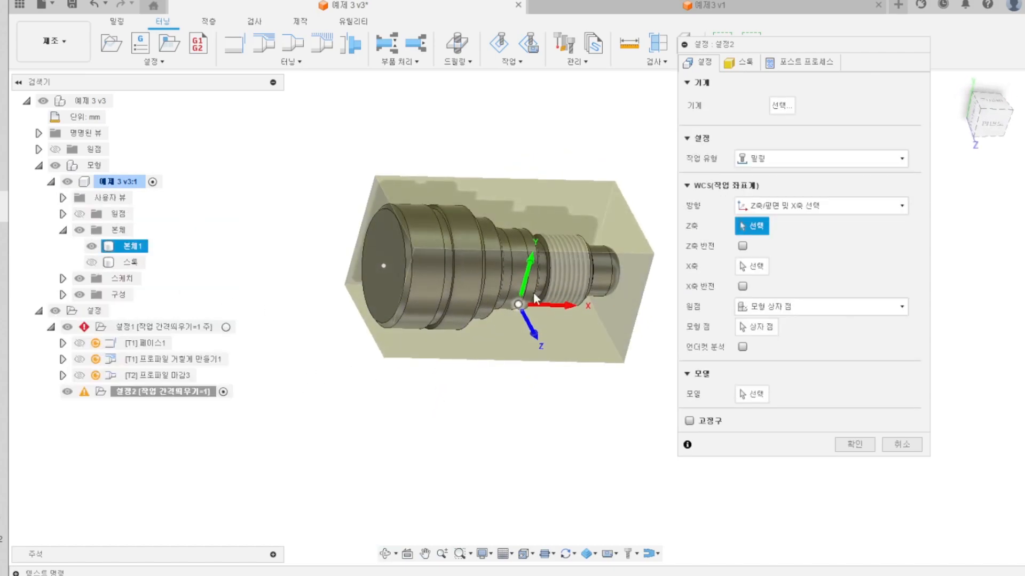
- Set the setup's operation type to 터닝 또는 밀/턴 and pick a face at the shaft's large-diameter end as the Z rotation axis
{"action": "left_click", "coordinate": [767, 158]}
{"action": "left_click", "coordinate": [783, 190]}
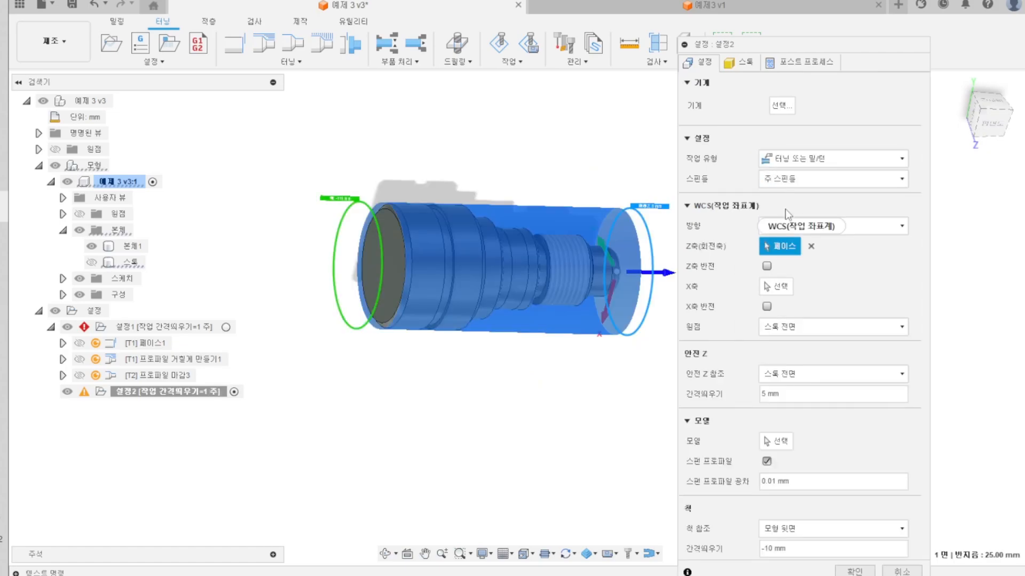
{"action": "scroll", "coordinate": [378, 258], "scroll_direction": "down", "scroll_amount": 2}
{"action": "middle_click_drag", "start_coordinate": [479, 291], "coordinate": [365, 317], "text": "shift"}
{"action": "scroll", "coordinate": [587, 272], "scroll_direction": "up", "scroll_amount": 4}
{"action": "scroll", "coordinate": [589, 285], "scroll_direction": "down", "scroll_amount": 3}
{"action": "middle_click_drag", "start_coordinate": [615, 299], "coordinate": [665, 313]}
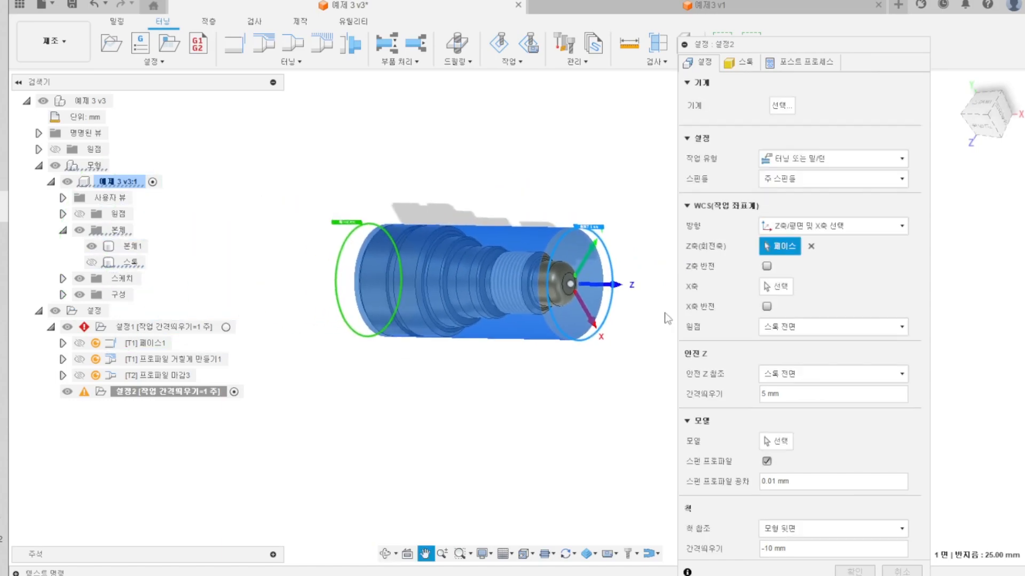
{"action": "scroll", "coordinate": [583, 309], "scroll_direction": "up", "scroll_amount": 4}
{"action": "scroll", "coordinate": [582, 309], "scroll_direction": "down", "scroll_amount": 3}
{"action": "mouse_move", "coordinate": [534, 312]}
{"action": "middle_mouse_down", "text": "shift"}
{"action": "mouse_move", "coordinate": [565, 315]}
{"action": "mouse_move", "coordinate": [545, 320]}
{"action": "middle_mouse_up", "text": "shift"}
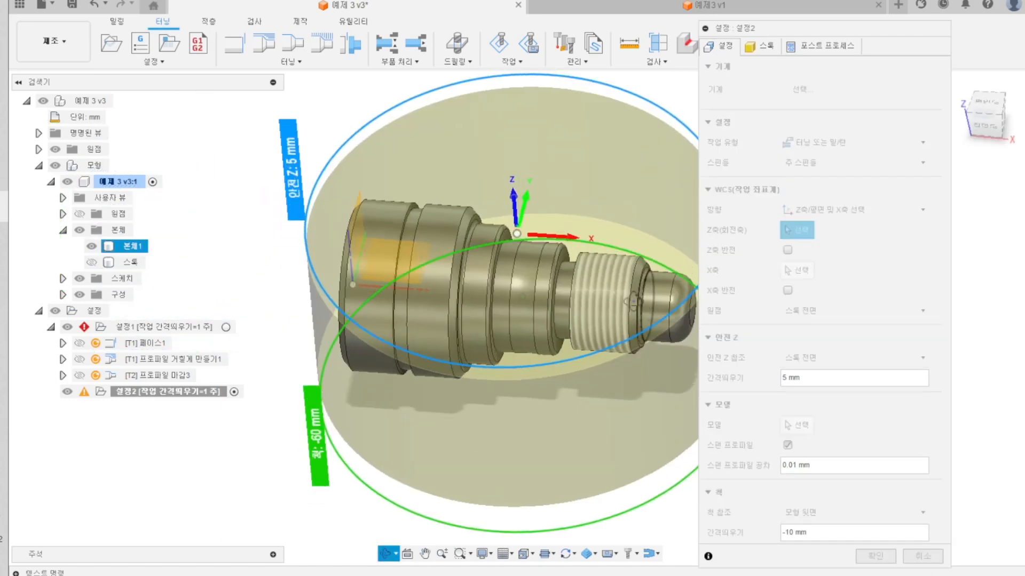
{"action": "scroll", "coordinate": [545, 320], "scroll_direction": "down", "scroll_amount": 2}
{"action": "scroll", "coordinate": [418, 259], "scroll_direction": "up", "scroll_amount": 3}
{"action": "left_click", "coordinate": [419, 259]}
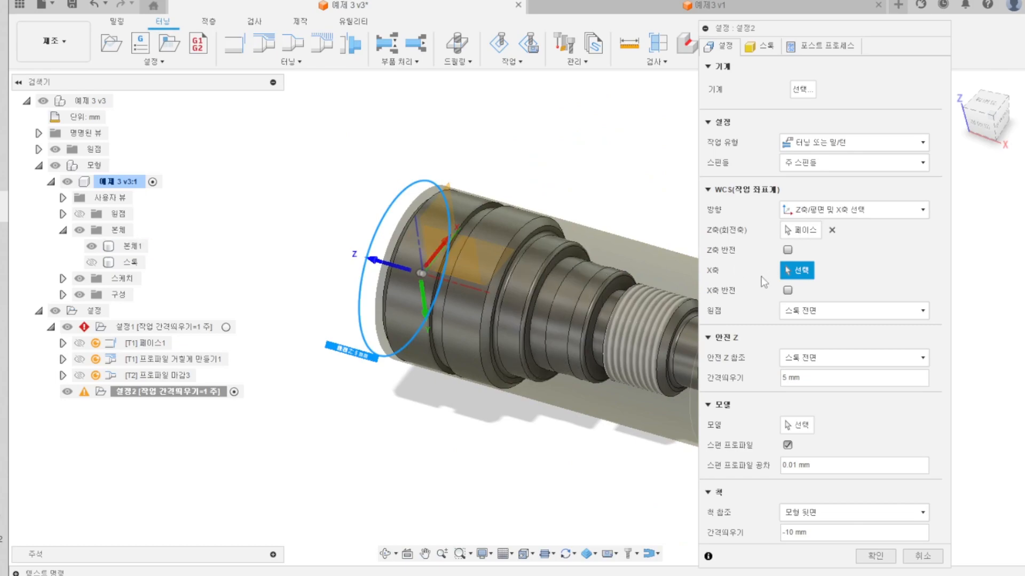
- Pick the flat end face at the shaft's small tip as the X-axis reference and select 본체1 as the setup's model
{"action": "scroll", "coordinate": [657, 325], "scroll_direction": "down", "scroll_amount": 1}
{"action": "scroll", "coordinate": [688, 355], "scroll_direction": "up", "scroll_amount": 3}
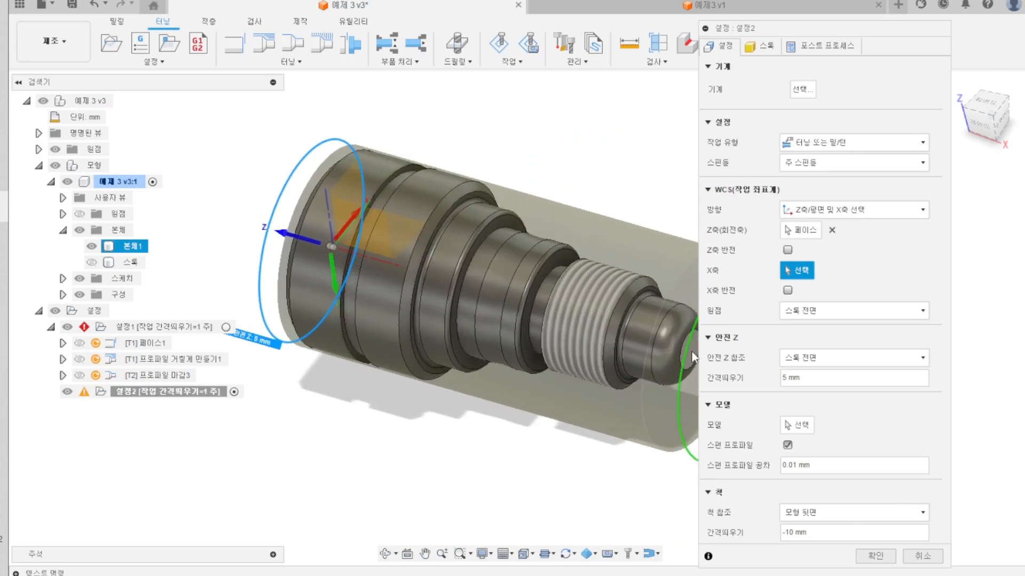
{"action": "scroll", "coordinate": [359, 376], "scroll_direction": "down", "scroll_amount": 2}
{"action": "left_click", "coordinate": [576, 361]}
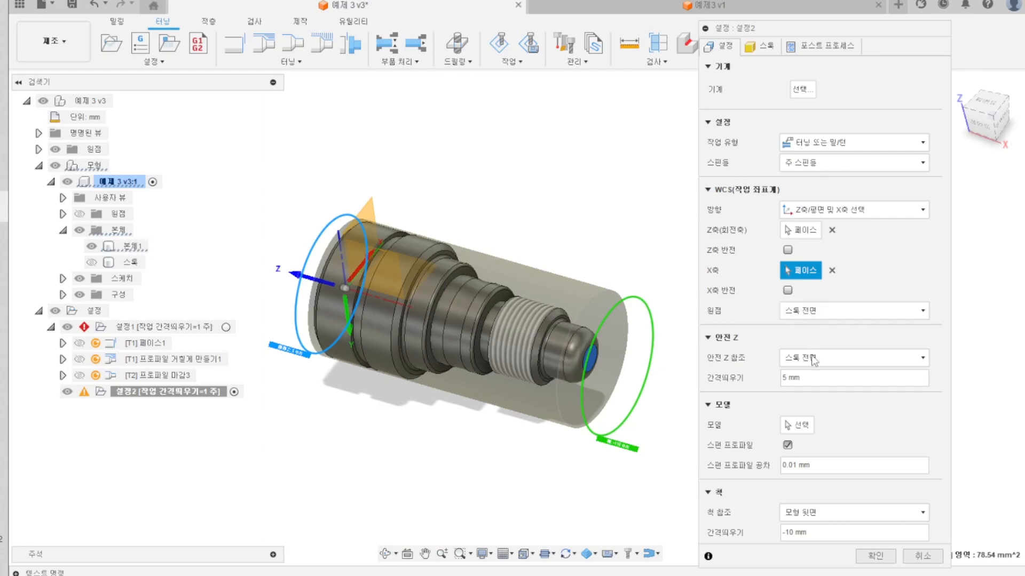
{"action": "left_click", "coordinate": [797, 425]}
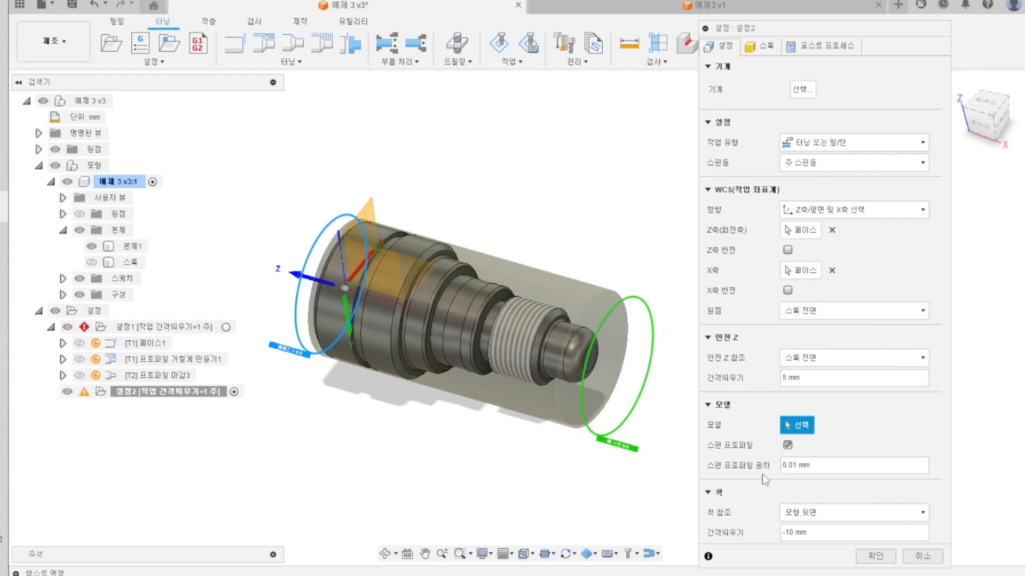
{"action": "left_click", "coordinate": [128, 246]}
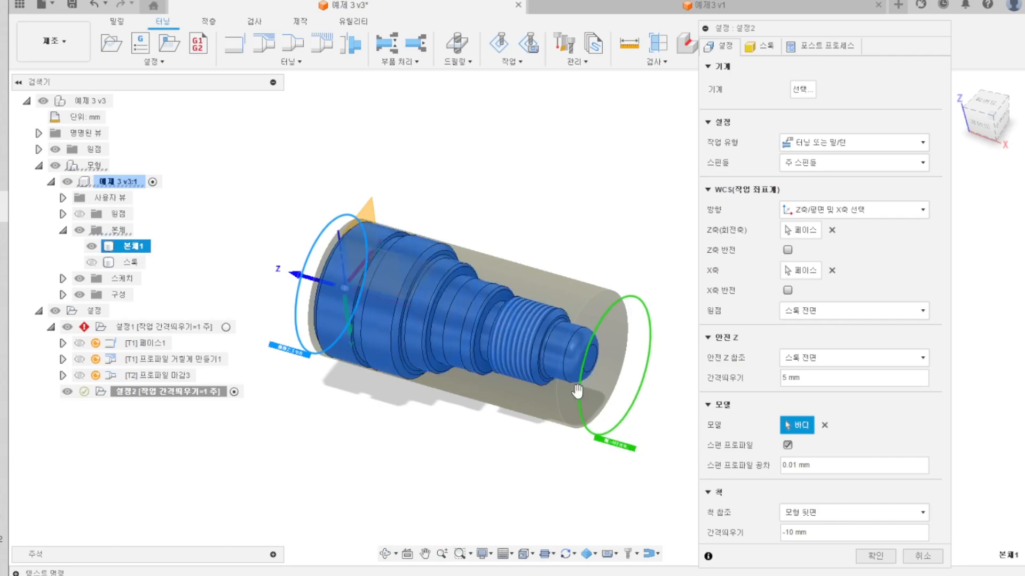
- Define the stock from a solid (솔리드에서) using the 스톡 body, create the setup, and hide the origin folder
{"action": "left_click", "coordinate": [760, 46]}
{"action": "left_click", "coordinate": [860, 87]}
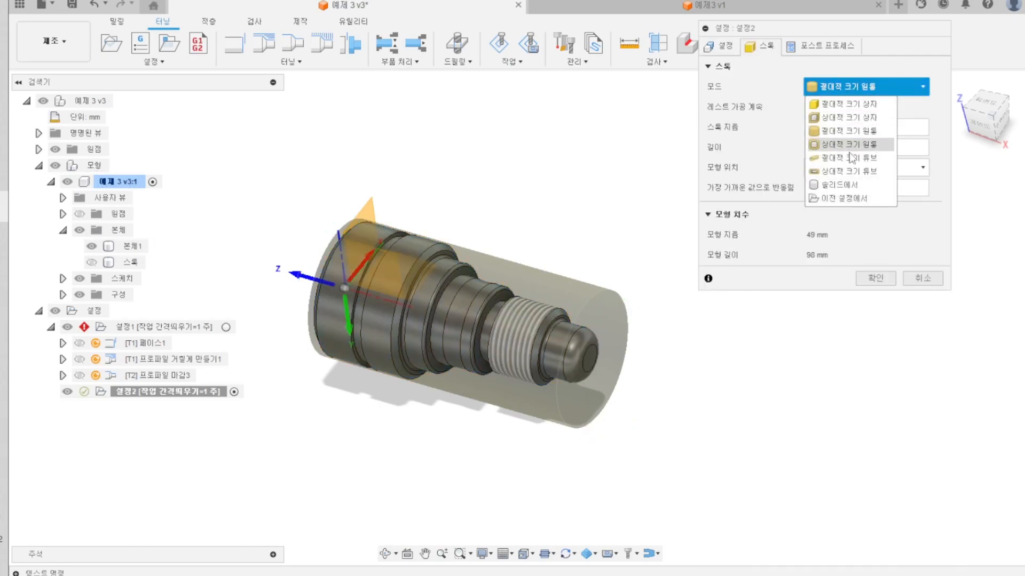
{"action": "left_click", "coordinate": [832, 188]}
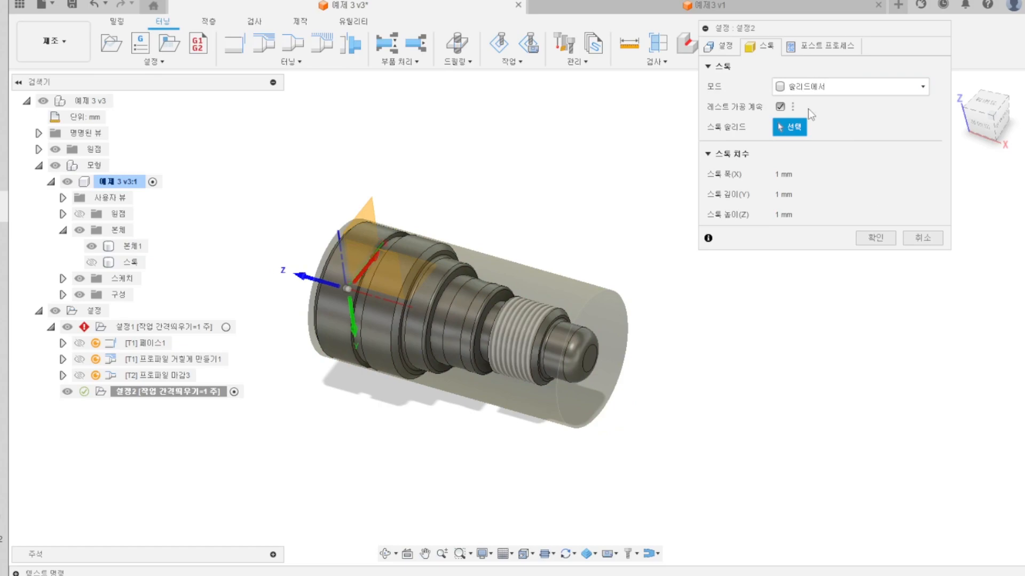
{"action": "left_click", "coordinate": [138, 266]}
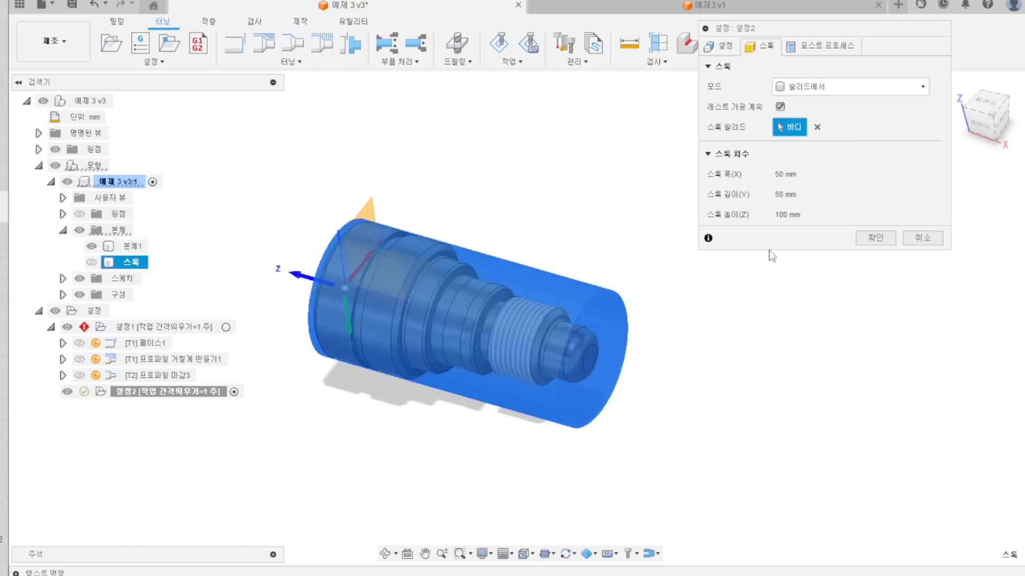
{"action": "left_click", "coordinate": [874, 238]}
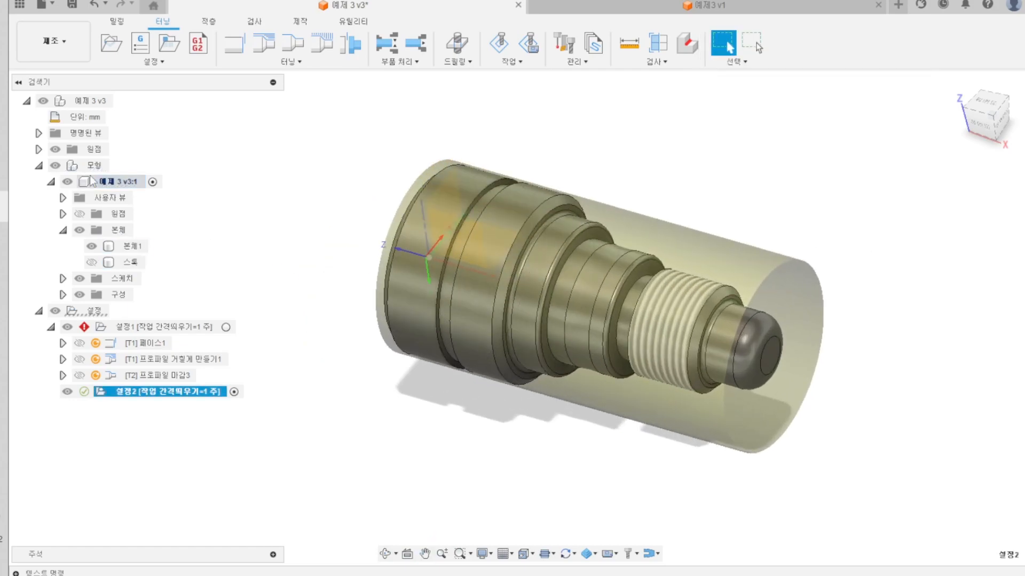
{"action": "left_click", "coordinate": [56, 149]}
- Examine the shaft inside the transparent stock and the work coordinate axes from both ends
{"action": "middle_click_drag", "start_coordinate": [416, 309], "coordinate": [509, 386], "text": "shift"}
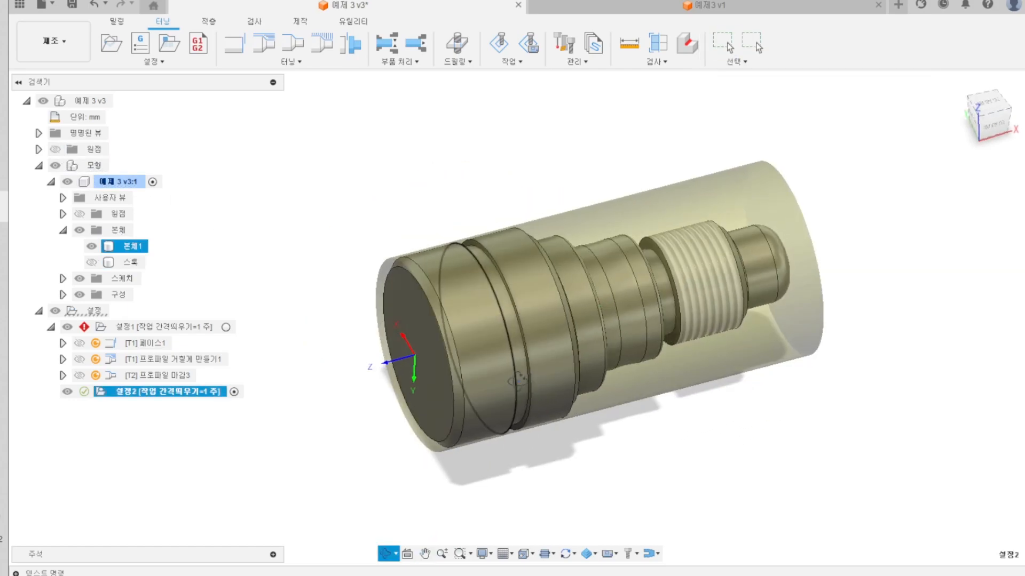
{"action": "left_click", "coordinate": [424, 464]}
{"action": "middle_click_drag", "start_coordinate": [576, 441], "coordinate": [727, 435], "text": "shift"}
{"action": "middle_click_drag", "start_coordinate": [328, 356], "coordinate": [481, 422], "text": "shift"}
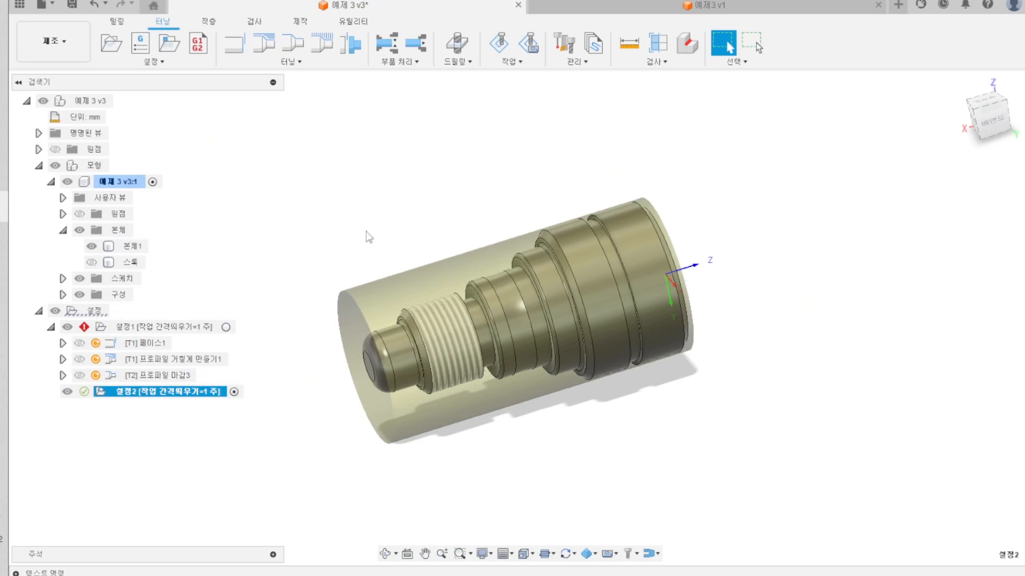
{"action": "middle_click_drag", "start_coordinate": [746, 396], "coordinate": [698, 385], "text": "shift"}
{"action": "scroll", "coordinate": [674, 347], "scroll_direction": "up", "scroll_amount": 3}
{"action": "middle_click_drag", "start_coordinate": [683, 339], "coordinate": [712, 347], "text": "shift"}
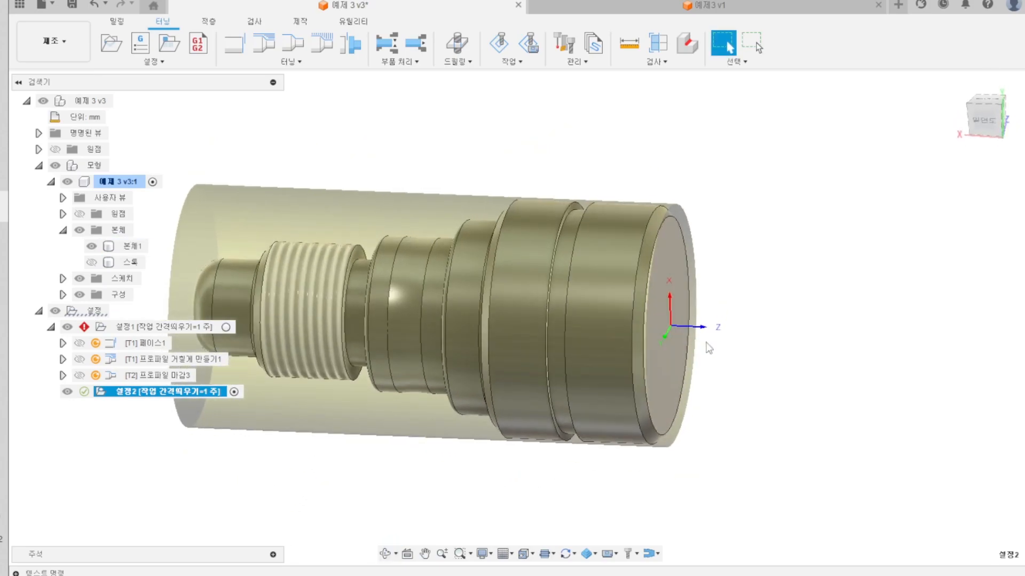
{"action": "scroll", "coordinate": [728, 327], "scroll_direction": "down", "scroll_amount": 2}
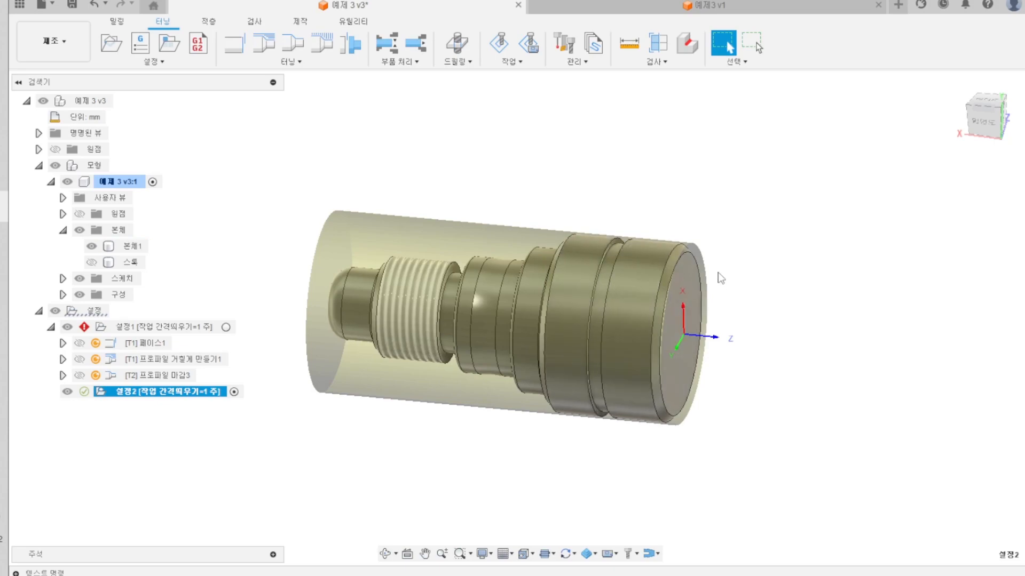
{"action": "scroll", "coordinate": [709, 262], "scroll_direction": "up", "scroll_amount": 2}
{"action": "scroll", "coordinate": [710, 262], "scroll_direction": "down", "scroll_amount": 2}
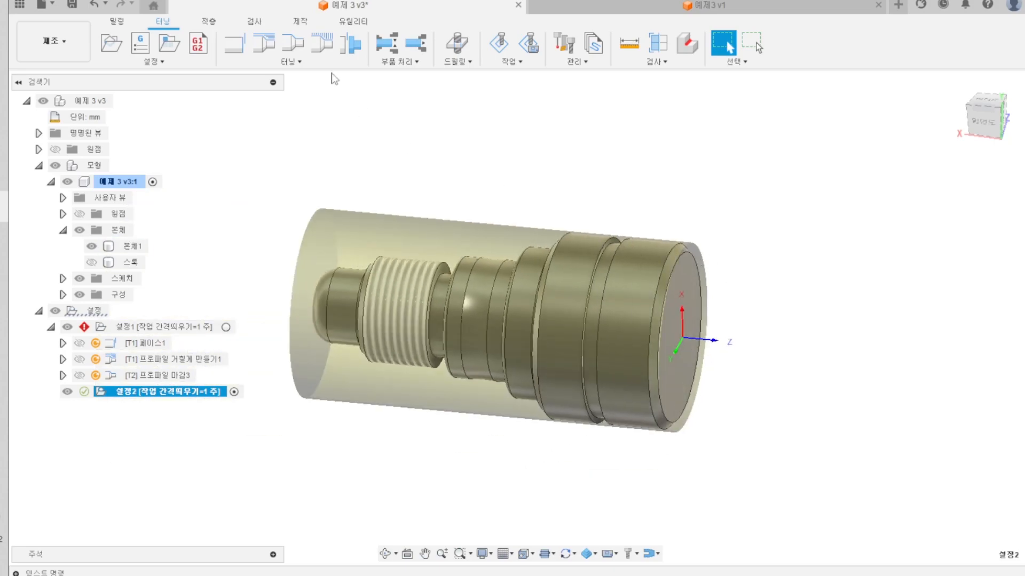
- Add a turning face (터닝 페이스) operation to the new setup with tool 1, CNMT09T308 CNMT Right Hand
{"action": "left_click", "coordinate": [299, 62]}
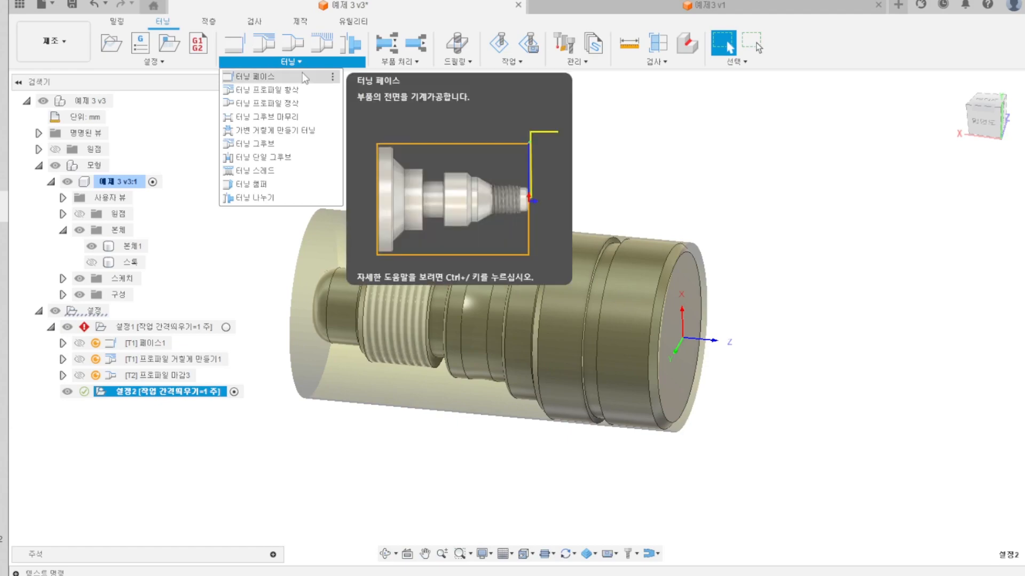
{"action": "left_click", "coordinate": [305, 77]}
{"action": "scroll", "coordinate": [283, 221], "scroll_direction": "down", "scroll_amount": 2}
{"action": "scroll", "coordinate": [291, 230], "scroll_direction": "up", "scroll_amount": 4}
{"action": "scroll", "coordinate": [368, 214], "scroll_direction": "down", "scroll_amount": 2}
{"action": "left_click", "coordinate": [800, 86]}
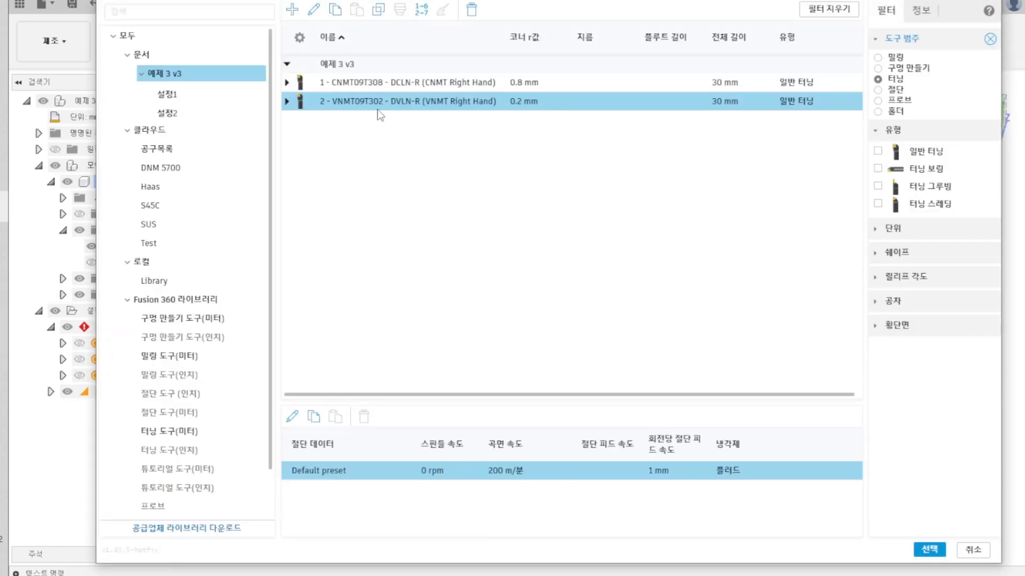
{"action": "double_click", "coordinate": [370, 83]}
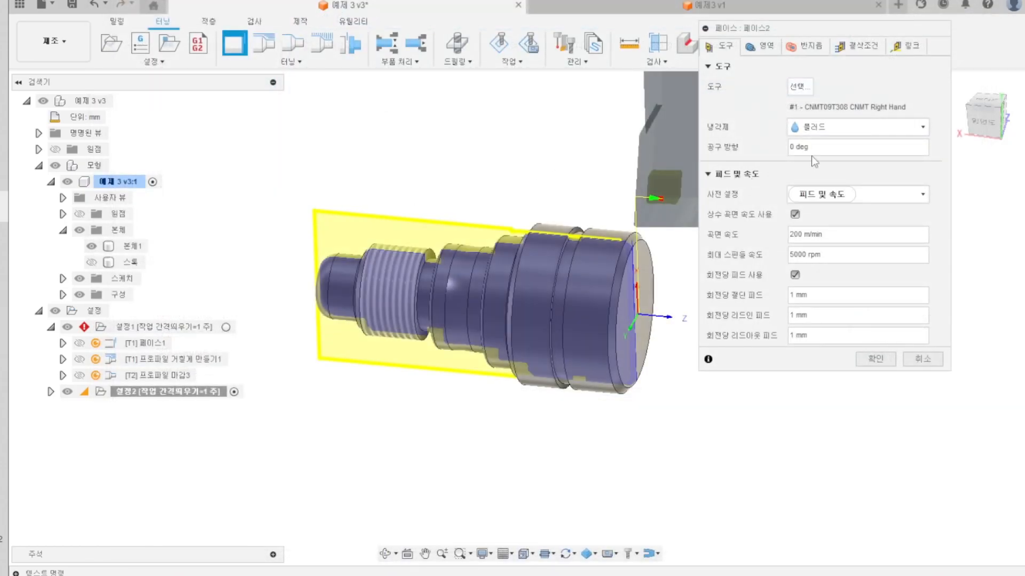
- Set the facing operation's surface speed to 130 m/min and its maximum spindle speed to 1000 rpm
{"action": "left_click_drag", "start_coordinate": [873, 31], "coordinate": [926, 63]}
{"action": "left_click", "coordinate": [863, 265]}
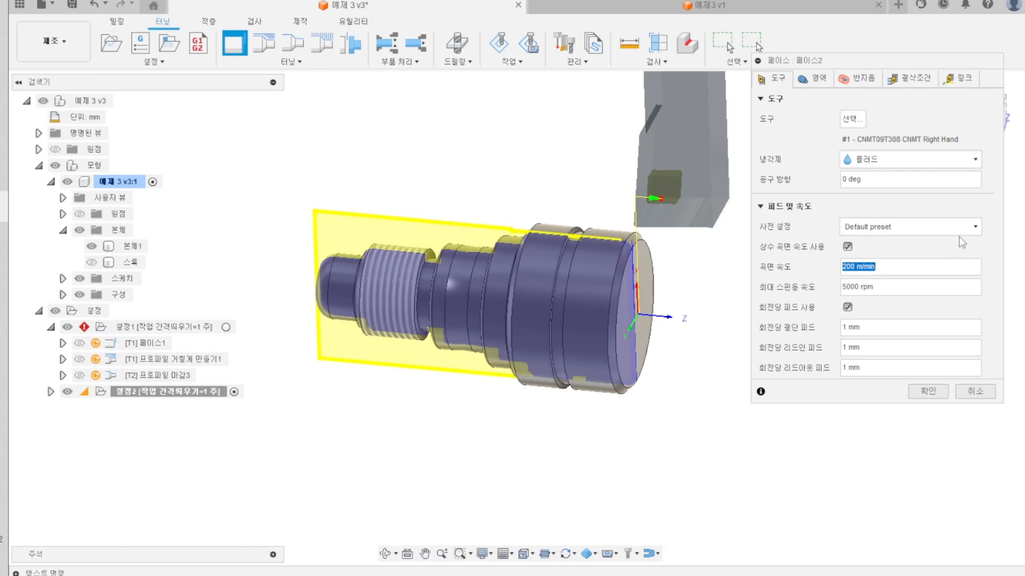
{"action": "type", "text": "130"}
{"action": "left_click", "coordinate": [893, 291]}
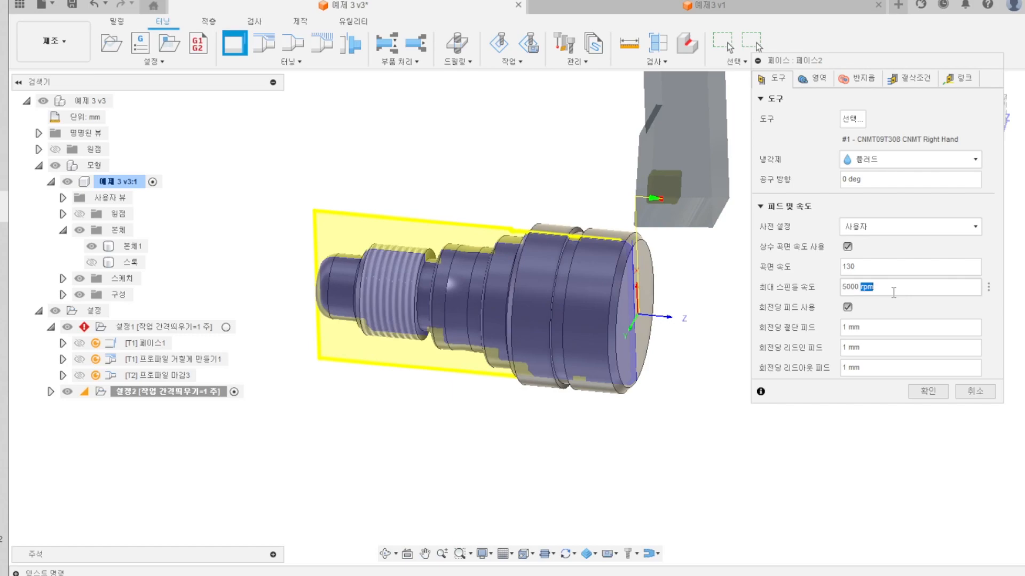
{"action": "type", "text": "1000"}
- Enable stock to leave (가공여유) for the facing pass with a depth allowance of 0.2 mm and generate the toolpath
{"action": "left_click", "coordinate": [811, 81]}
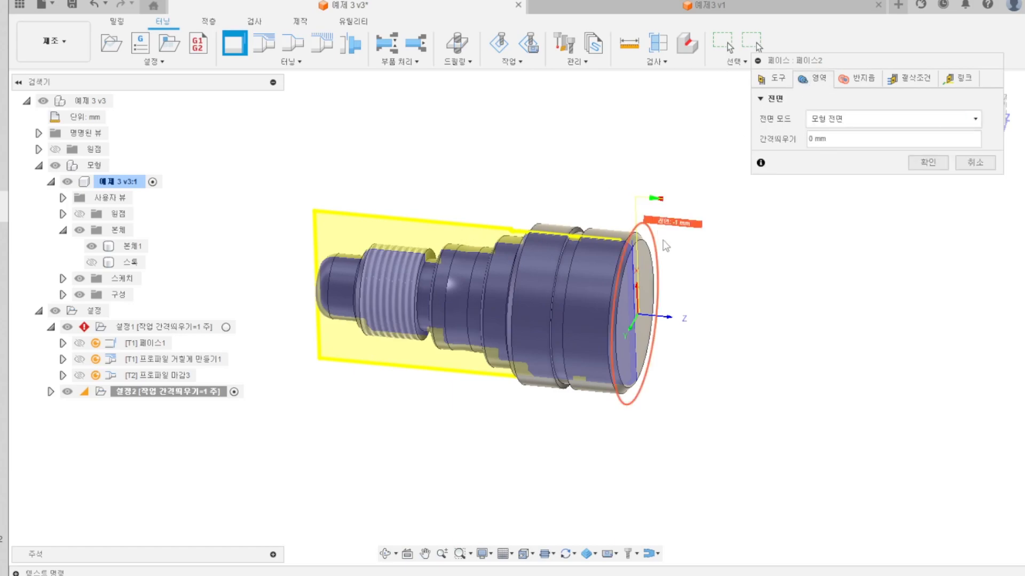
{"action": "scroll", "coordinate": [671, 298], "scroll_direction": "up", "scroll_amount": 3}
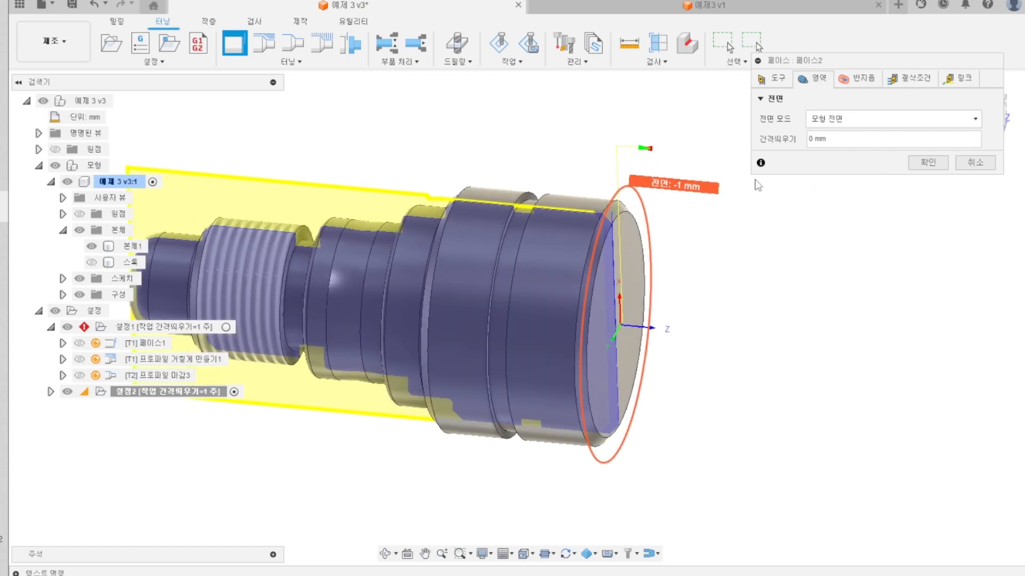
{"action": "left_click", "coordinate": [859, 79]}
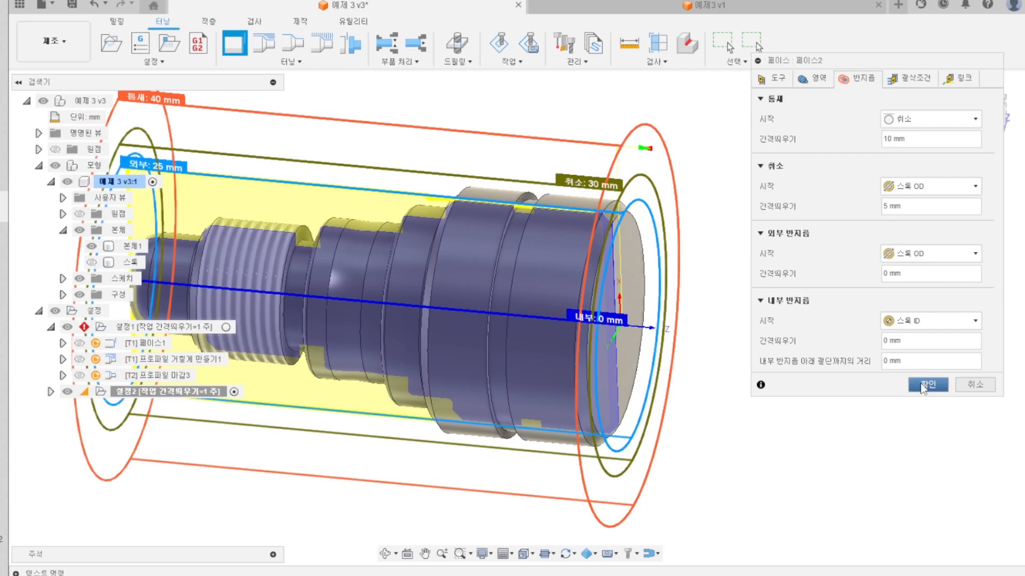
{"action": "left_click", "coordinate": [909, 76]}
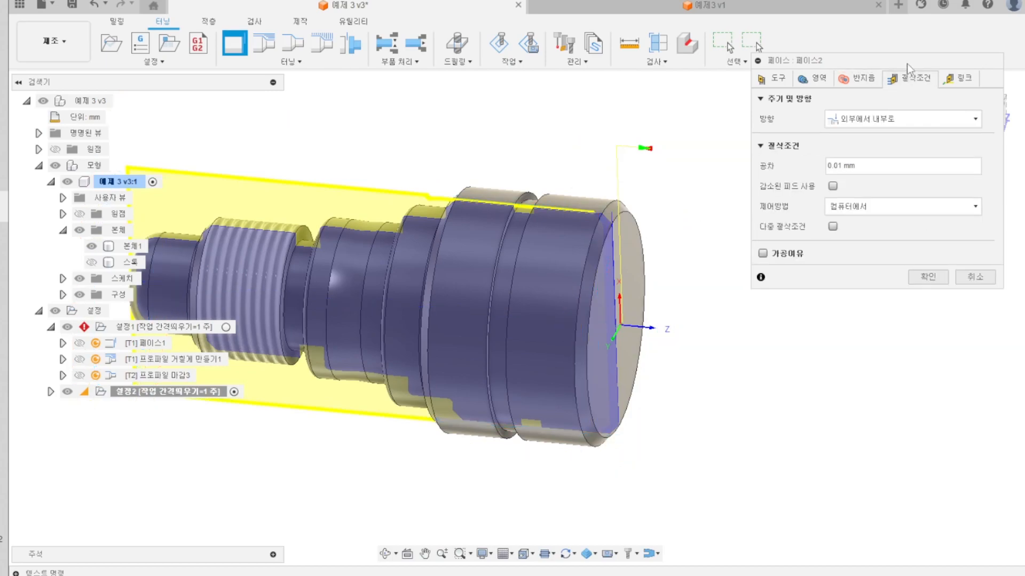
{"action": "left_click", "coordinate": [765, 256]}
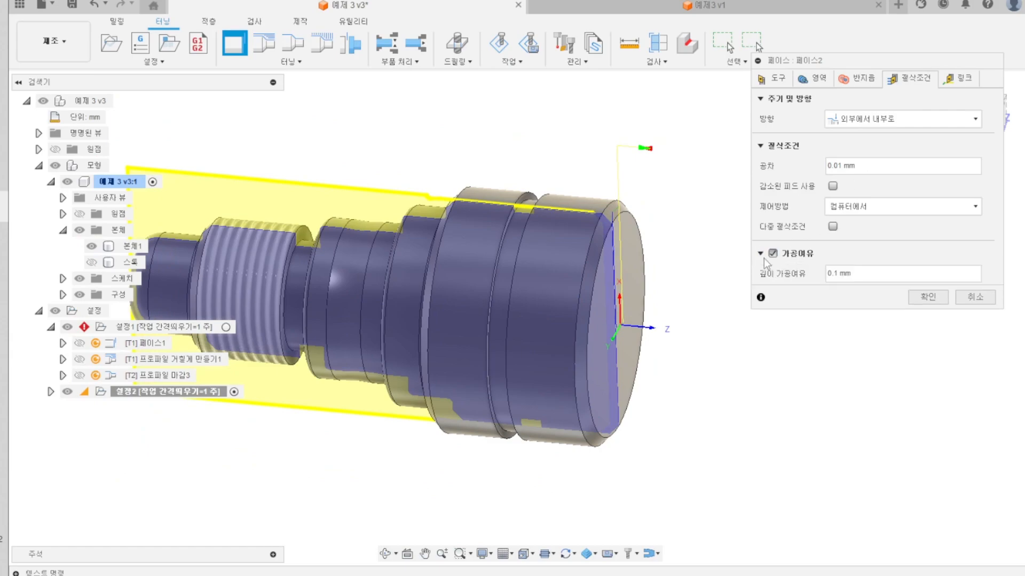
{"action": "left_click", "coordinate": [837, 273]}
{"action": "key", "text": "BackSpace"}
{"action": "type", "text": "2"}
{"action": "left_click", "coordinate": [927, 298]}
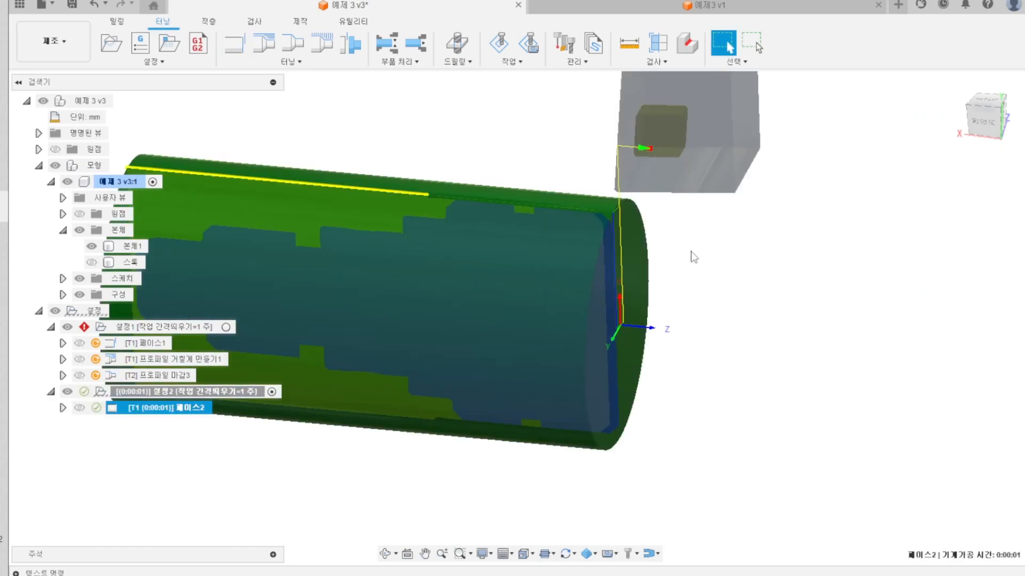
{"action": "scroll", "coordinate": [614, 235], "scroll_direction": "up", "scroll_amount": 3}
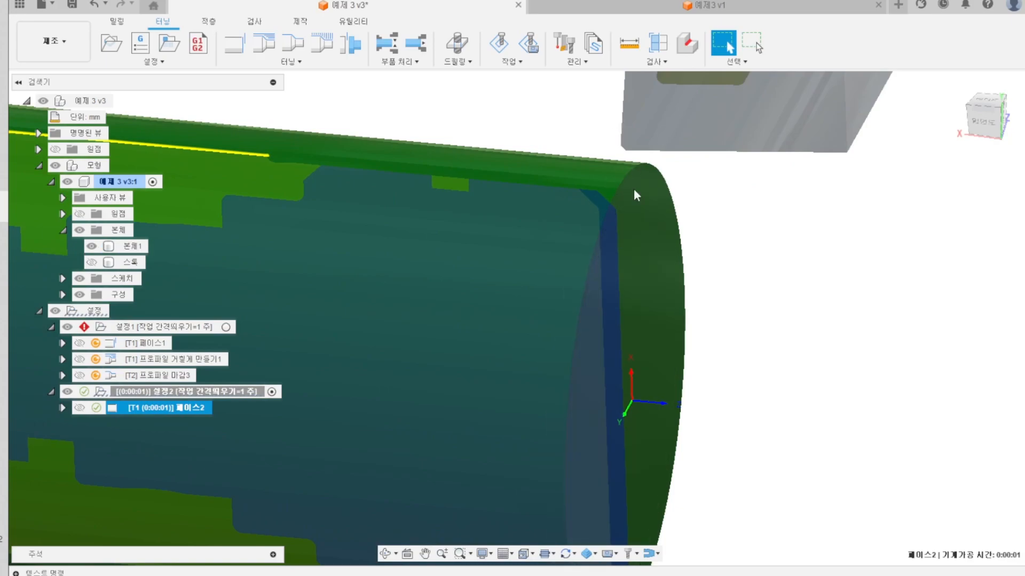
{"action": "scroll", "coordinate": [678, 223], "scroll_direction": "down", "scroll_amount": 2}
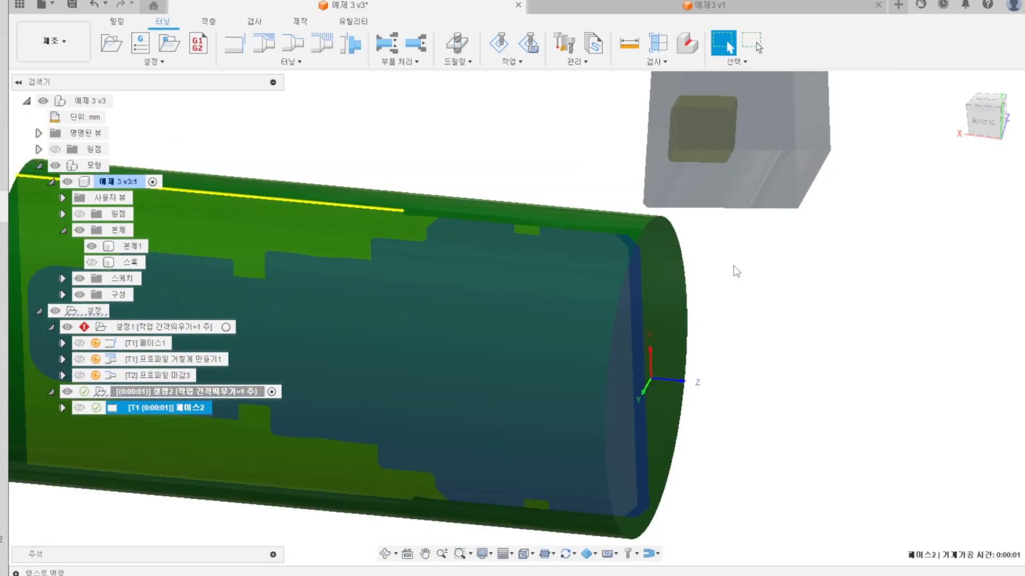
- Examine the generated facing toolpath at the shaft's front face from several angles and distances
{"action": "middle_click_drag", "start_coordinate": [734, 270], "coordinate": [736, 288], "text": "shift"}
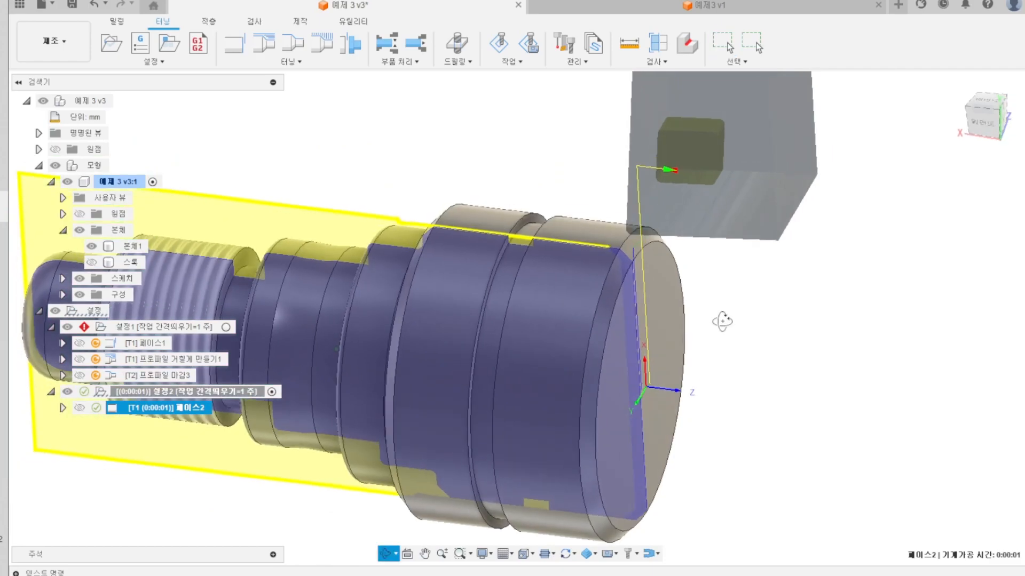
{"action": "scroll", "coordinate": [726, 323], "scroll_direction": "down", "scroll_amount": 2}
{"action": "scroll", "coordinate": [677, 347], "scroll_direction": "up", "scroll_amount": 3}
{"action": "middle_click_drag", "start_coordinate": [677, 332], "coordinate": [711, 293], "text": "shift"}
{"action": "scroll", "coordinate": [519, 181], "scroll_direction": "up", "scroll_amount": 3}
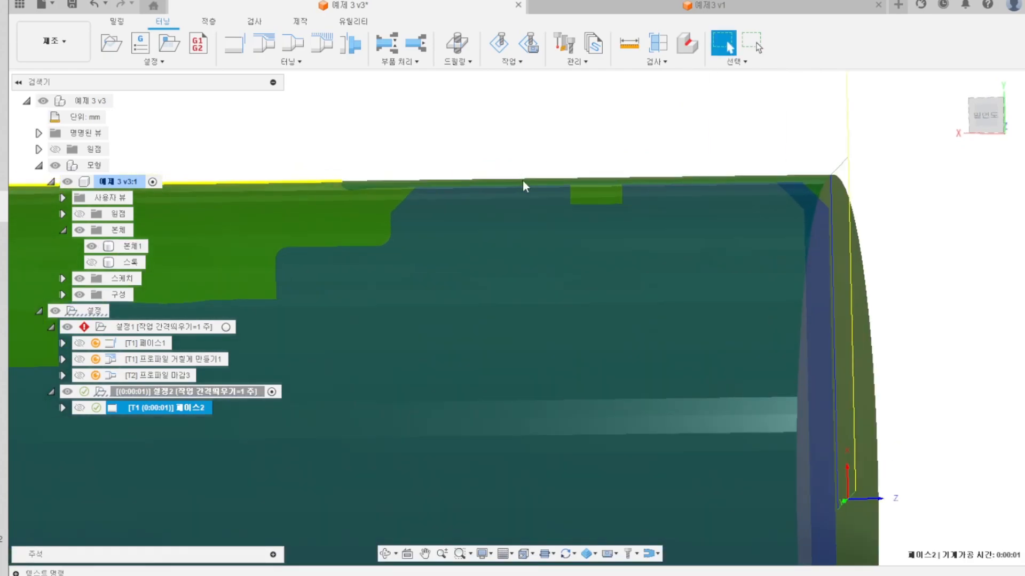
{"action": "middle_click_drag", "start_coordinate": [519, 180], "coordinate": [565, 238], "text": "shift"}
{"action": "scroll", "coordinate": [565, 238], "scroll_direction": "down", "scroll_amount": 3}
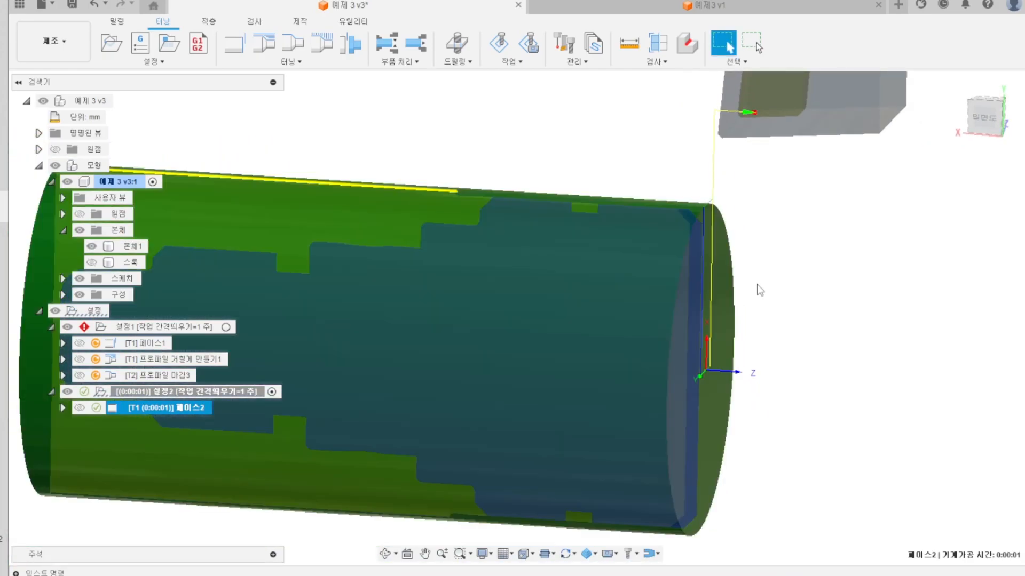
{"action": "scroll", "coordinate": [755, 288], "scroll_direction": "down", "scroll_amount": 3}
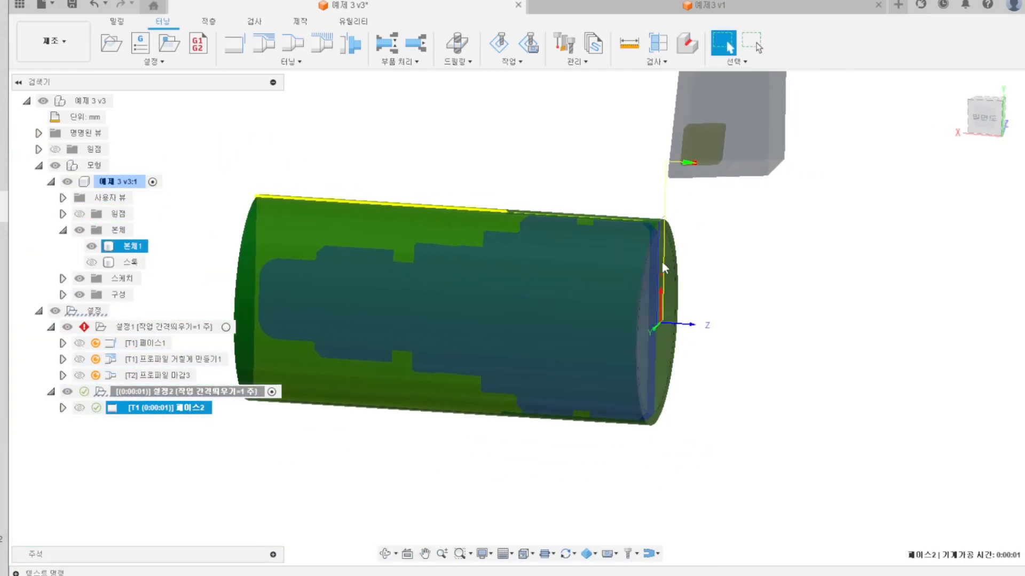
{"action": "scroll", "coordinate": [715, 295], "scroll_direction": "up", "scroll_amount": 3}
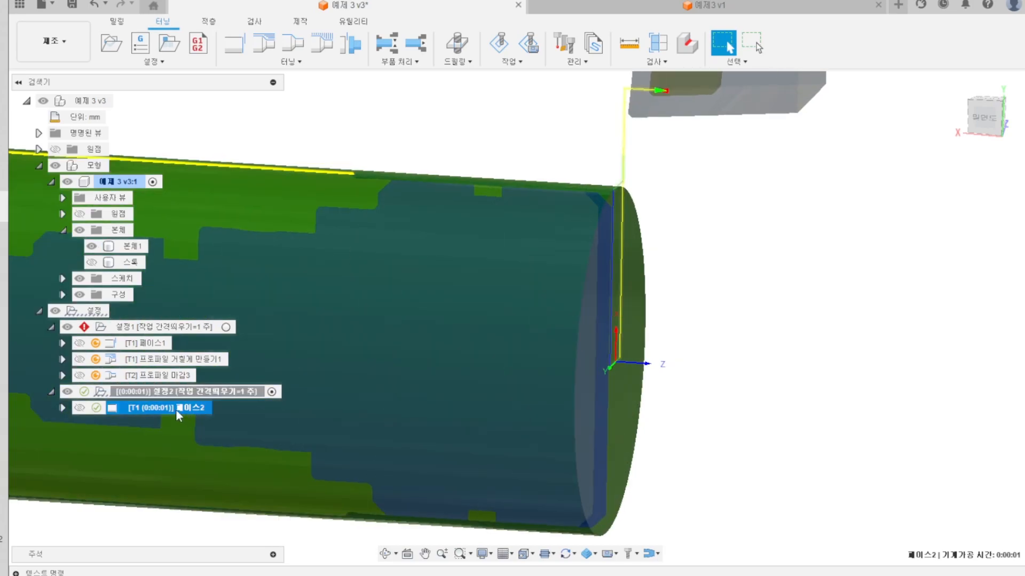
{"action": "scroll", "coordinate": [700, 300], "scroll_direction": "down", "scroll_amount": 2}
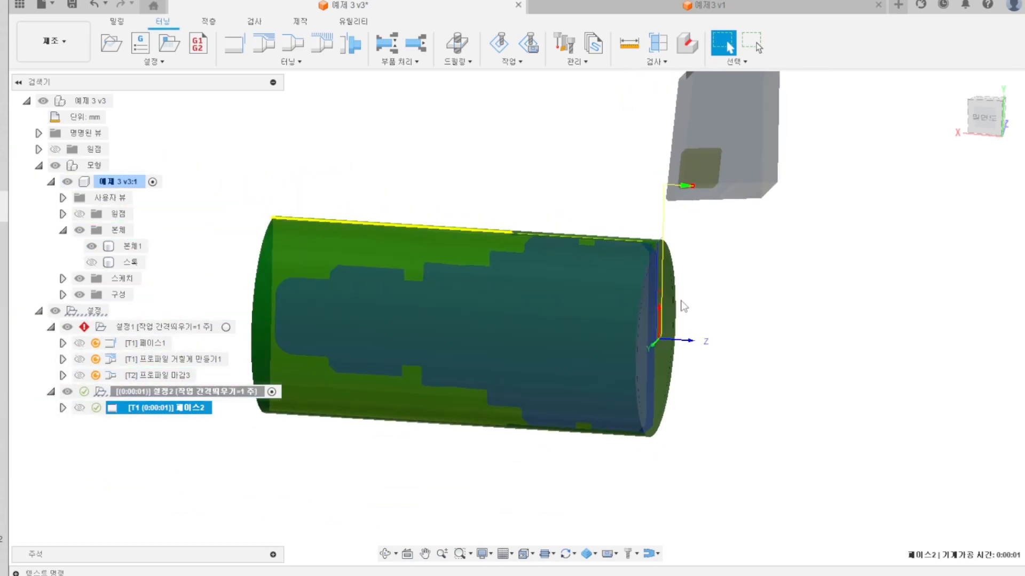
- Simulate the facing operation with the stock shown opaque, then exit the simulation
{"action": "left_click", "coordinate": [499, 46]}
{"action": "middle_click_drag", "start_coordinate": [502, 243], "coordinate": [488, 209], "text": "shift"}
{"action": "left_click", "coordinate": [827, 355]}
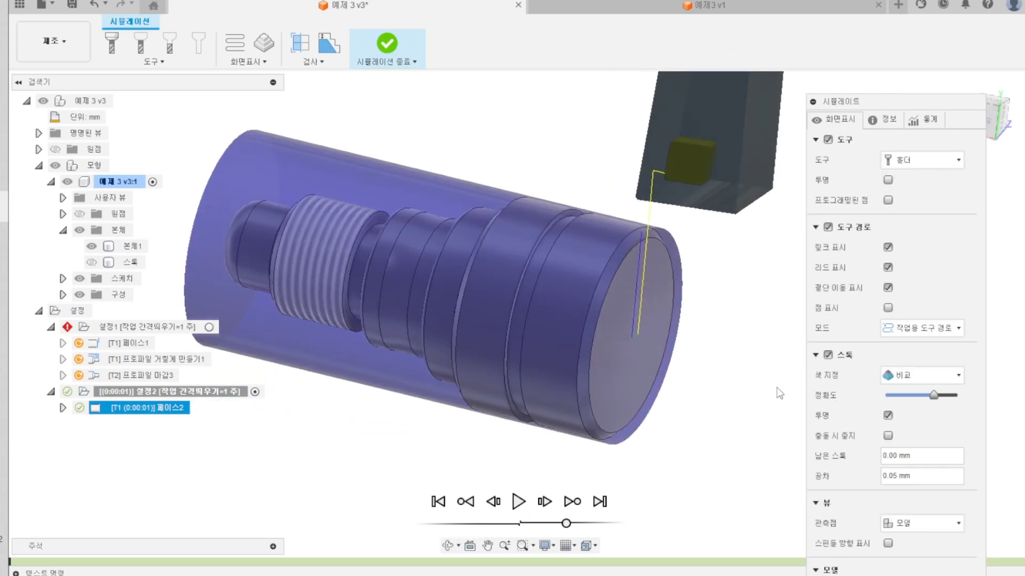
{"action": "left_click", "coordinate": [888, 416]}
{"action": "scroll", "coordinate": [624, 326], "scroll_direction": "up", "scroll_amount": 1}
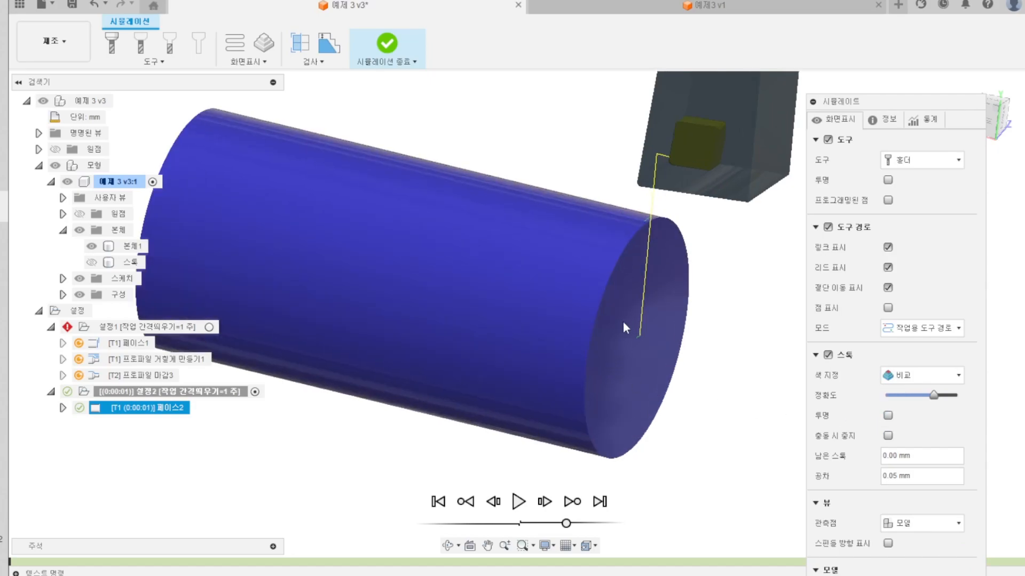
{"action": "middle_click_drag", "start_coordinate": [737, 314], "coordinate": [761, 308], "text": "shift"}
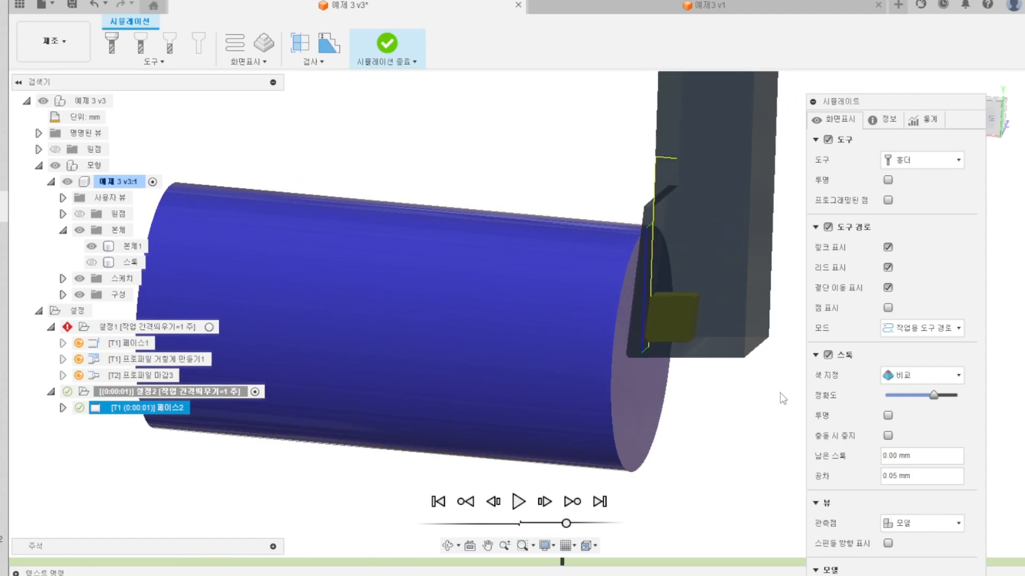
{"action": "key", "text": "Escape"}
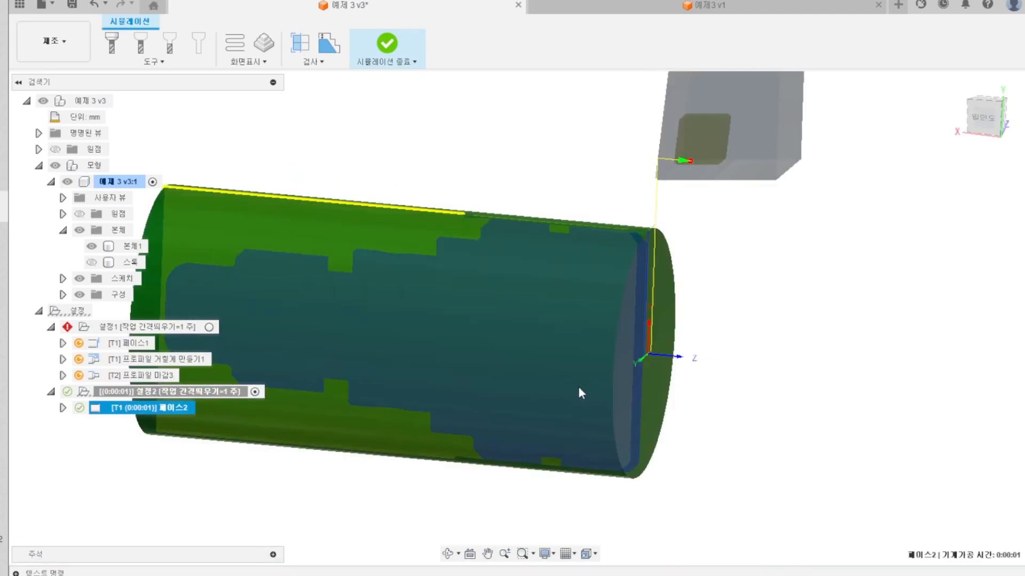
{"action": "scroll", "coordinate": [706, 355], "scroll_direction": "down", "scroll_amount": 3}
{"action": "scroll", "coordinate": [707, 357], "scroll_direction": "up", "scroll_amount": 3}
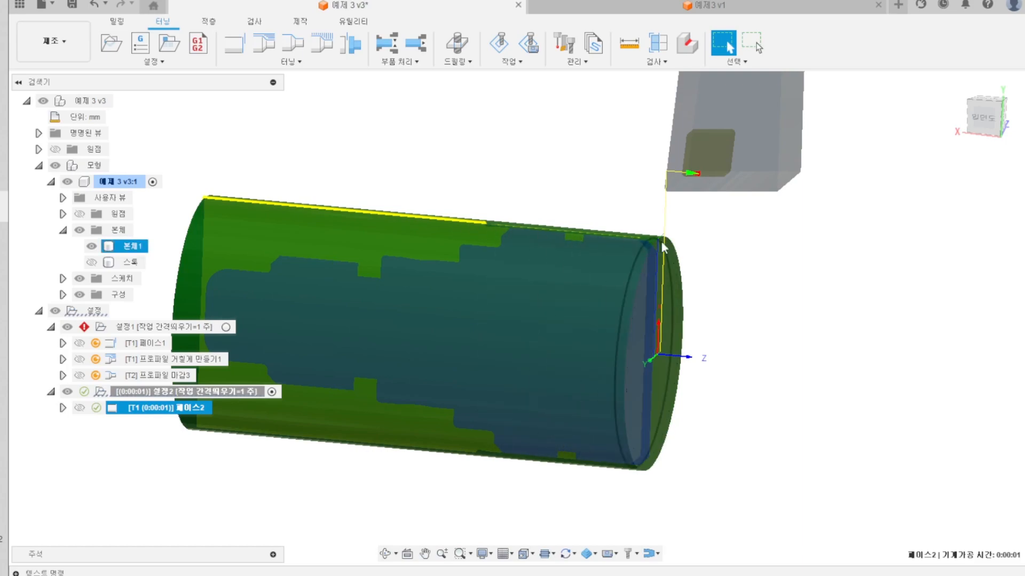
- Add a turning profile roughing (터닝 프로파일 황삭) operation with tool 1, CNMT09T308 CNMT Right Hand
{"action": "left_click", "coordinate": [292, 62]}
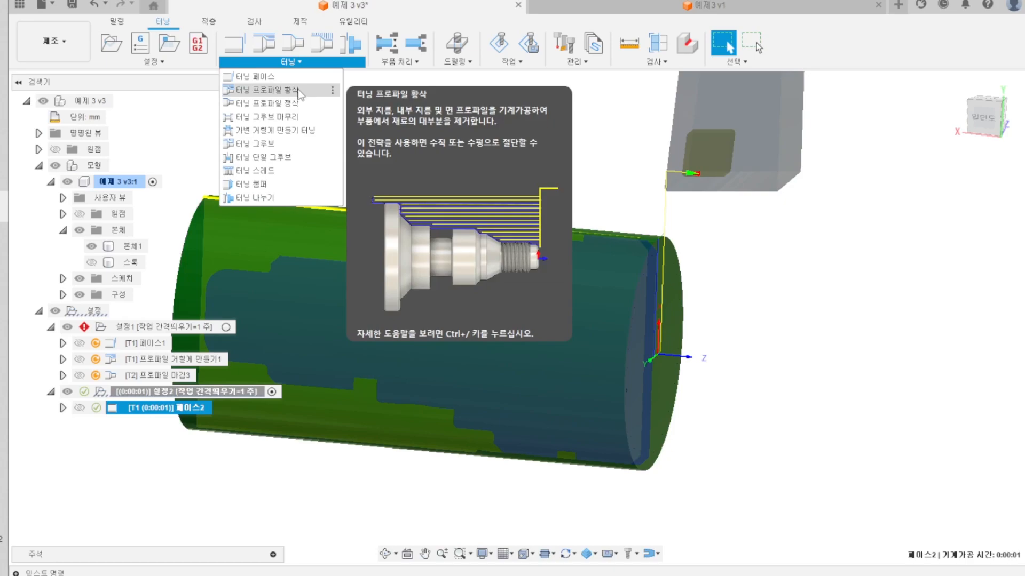
{"action": "left_click", "coordinate": [291, 89]}
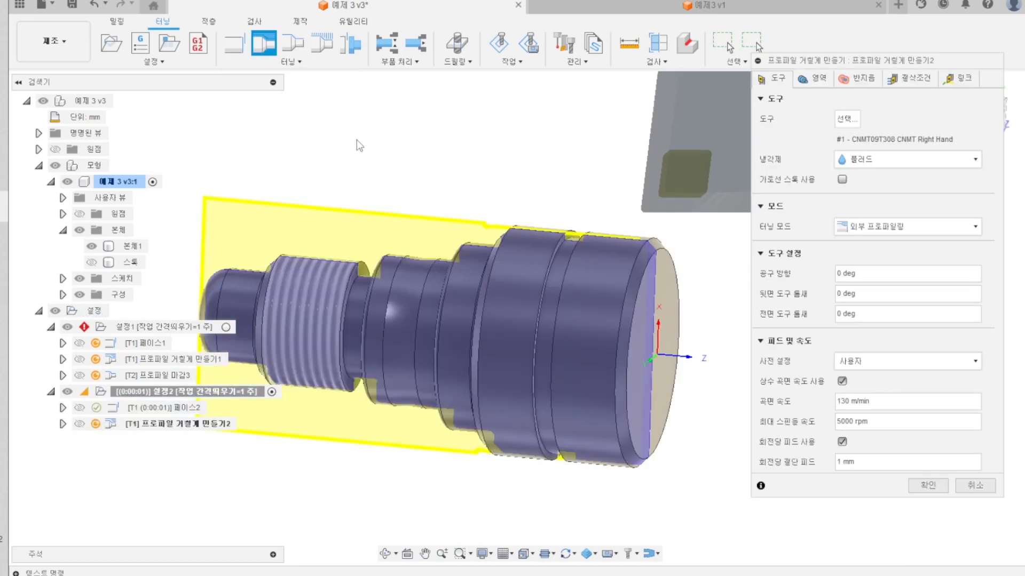
{"action": "left_click", "coordinate": [848, 120]}
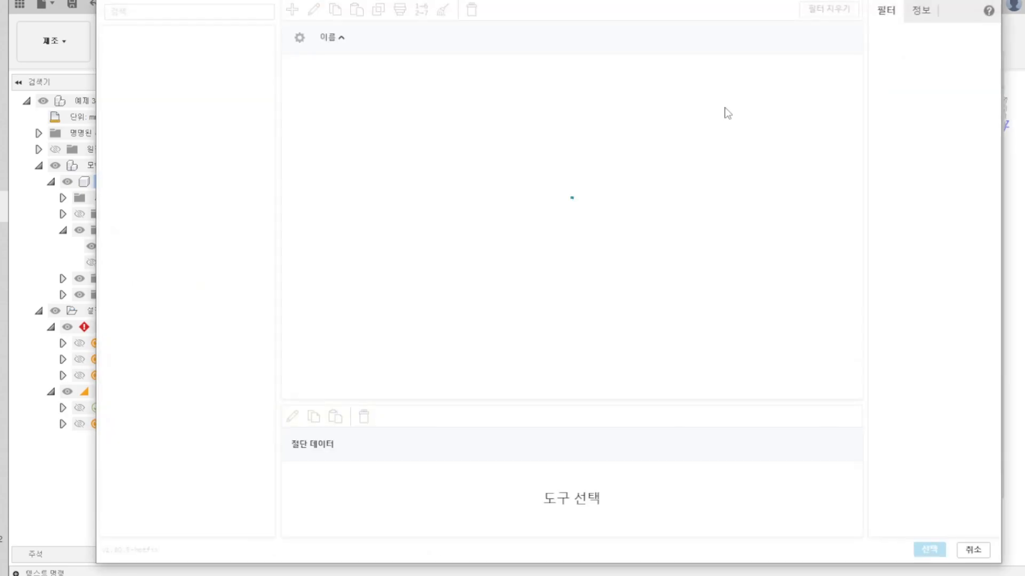
{"action": "double_click", "coordinate": [391, 84]}
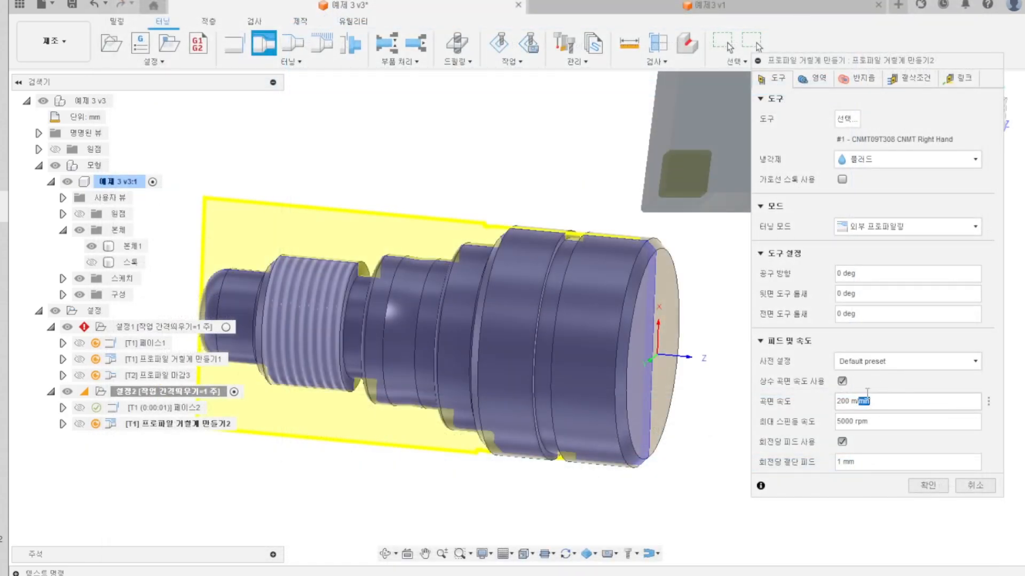
- Set the roughing operation's surface speed to 130 m/min and its maximum spindle speed to 1000 rpm
{"action": "left_click", "coordinate": [856, 404]}
{"action": "type", "text": "130"}
{"action": "double_click", "coordinate": [872, 421]}
{"action": "key", "text": "ctrl+a"}
{"action": "type", "text": "100"}
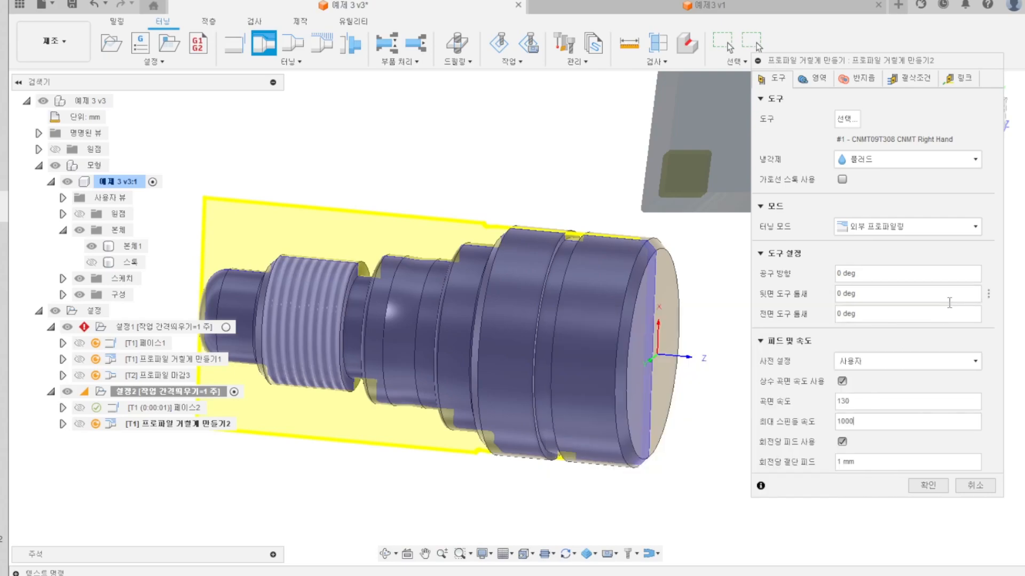
- Set the roughing region's back mode to selection (선택) and pick the shoulder face behind the large diameter as back reference
{"action": "left_click", "coordinate": [813, 79]}
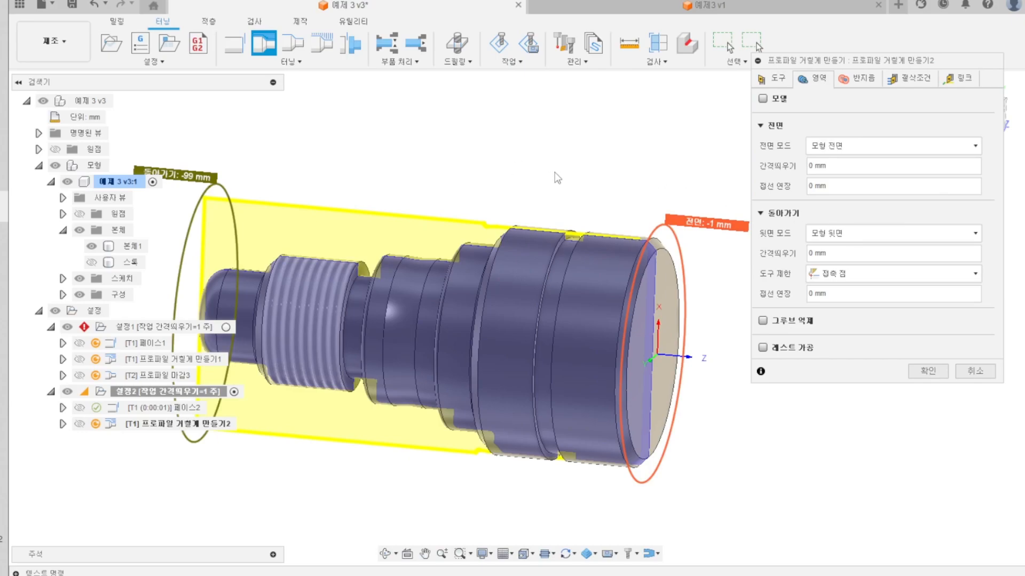
{"action": "middle_click_drag", "start_coordinate": [553, 172], "coordinate": [598, 175], "text": "shift"}
{"action": "scroll", "coordinate": [470, 279], "scroll_direction": "up", "scroll_amount": 5}
{"action": "scroll", "coordinate": [605, 244], "scroll_direction": "up", "scroll_amount": 3}
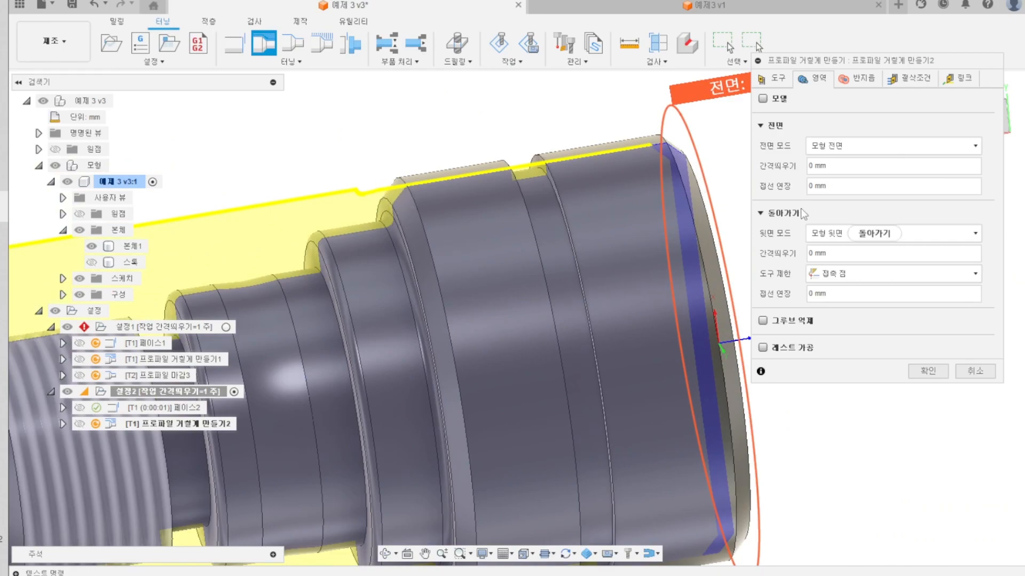
{"action": "scroll", "coordinate": [496, 208], "scroll_direction": "down", "scroll_amount": 1}
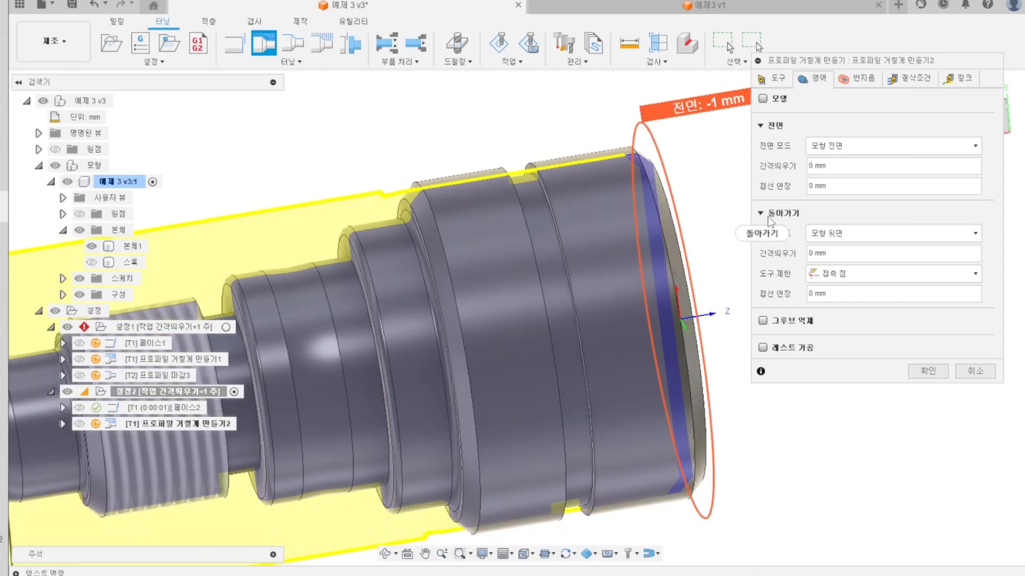
{"action": "left_click", "coordinate": [839, 234]}
{"action": "left_click", "coordinate": [839, 233]}
{"action": "left_click", "coordinate": [838, 234]}
{"action": "left_click", "coordinate": [824, 291]}
{"action": "scroll", "coordinate": [408, 235], "scroll_direction": "up", "scroll_amount": 6}
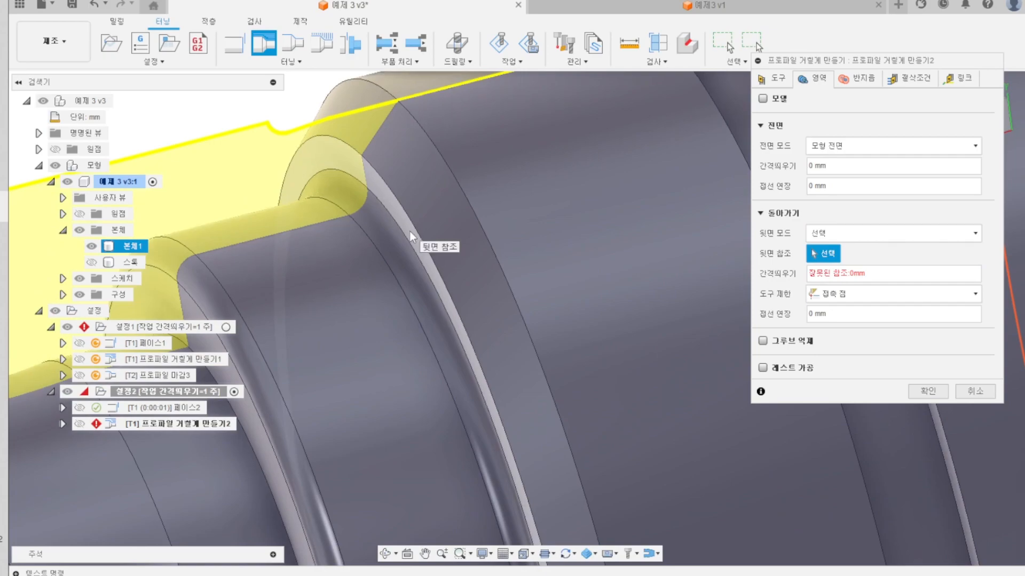
{"action": "left_click", "coordinate": [410, 231]}
- Examine the back limit's position at the shoulder relative to the front limit and the stock profile
{"action": "scroll", "coordinate": [427, 243], "scroll_direction": "down", "scroll_amount": 4}
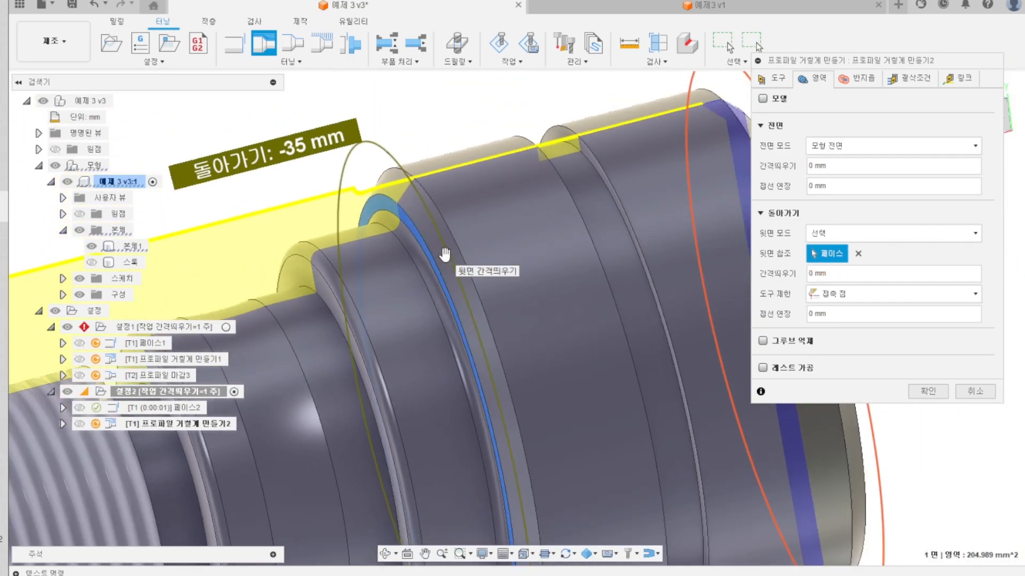
{"action": "scroll", "coordinate": [450, 264], "scroll_direction": "down", "scroll_amount": 4}
{"action": "scroll", "coordinate": [450, 264], "scroll_direction": "up", "scroll_amount": 5}
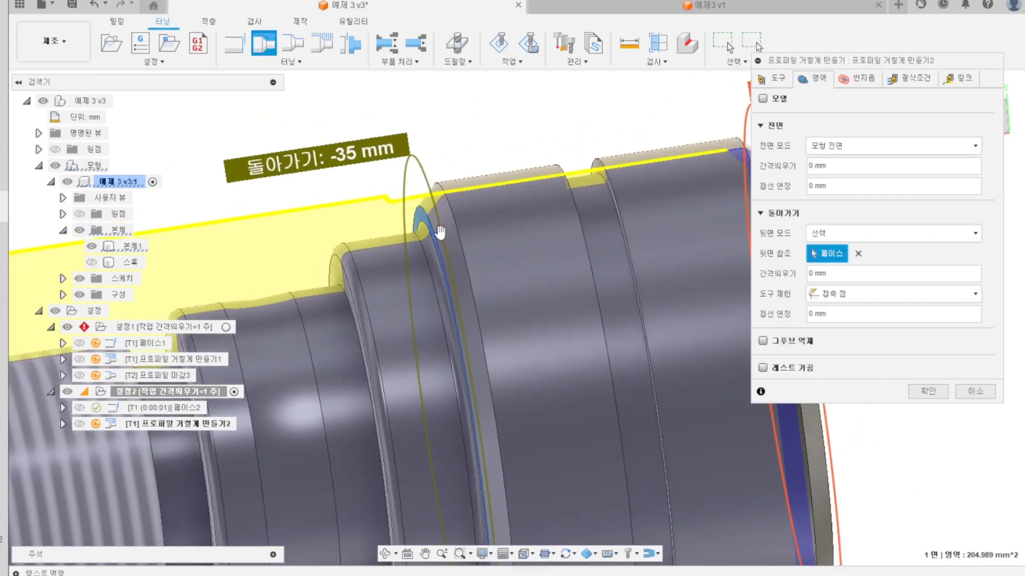
{"action": "scroll", "coordinate": [447, 219], "scroll_direction": "down", "scroll_amount": 6}
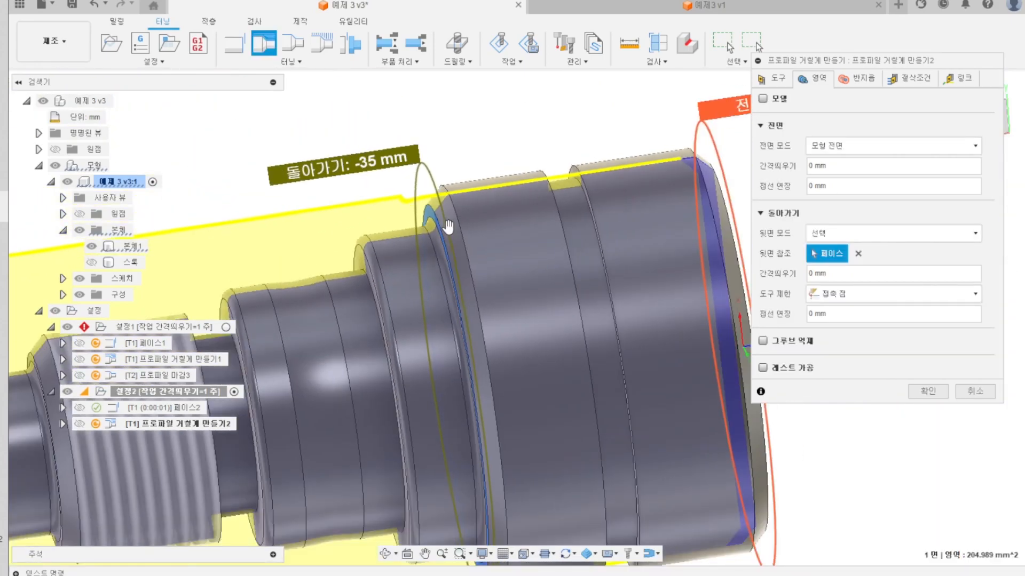
{"action": "scroll", "coordinate": [454, 323], "scroll_direction": "up", "scroll_amount": 3}
{"action": "scroll", "coordinate": [459, 222], "scroll_direction": "up", "scroll_amount": 3}
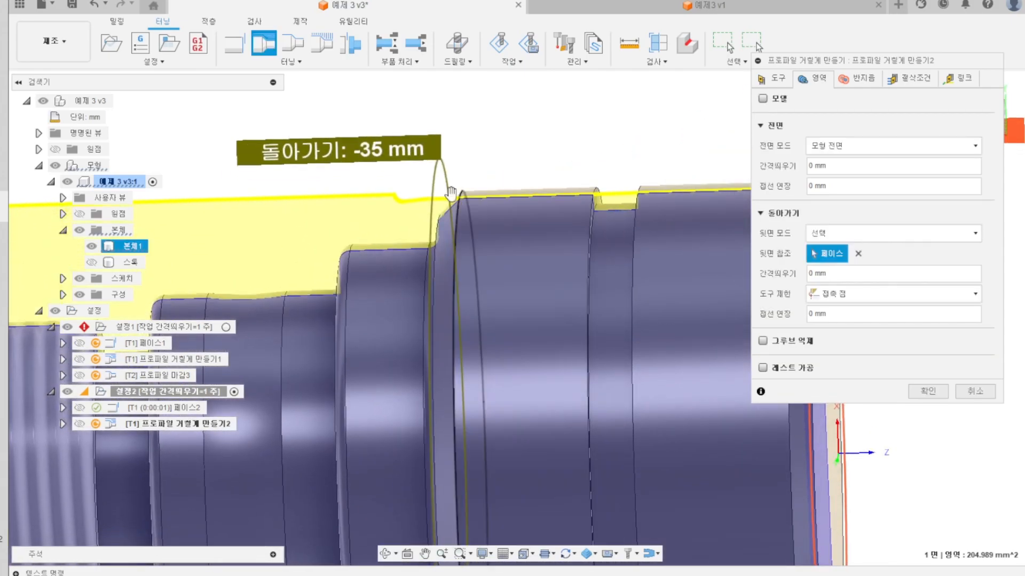
{"action": "scroll", "coordinate": [464, 197], "scroll_direction": "down", "scroll_amount": 1}
{"action": "scroll", "coordinate": [462, 206], "scroll_direction": "down", "scroll_amount": 4}
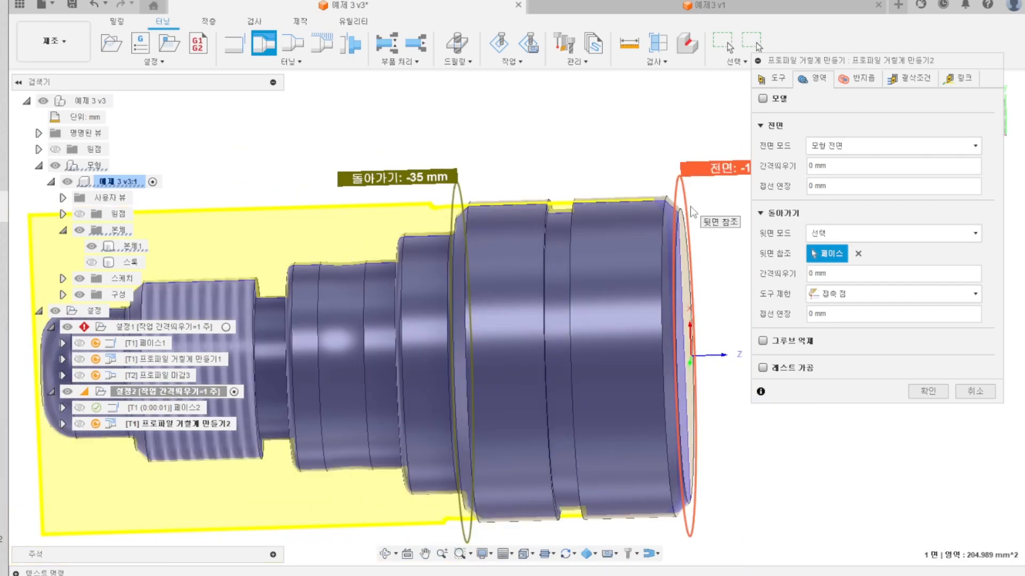
{"action": "scroll", "coordinate": [451, 206], "scroll_direction": "up", "scroll_amount": 5}
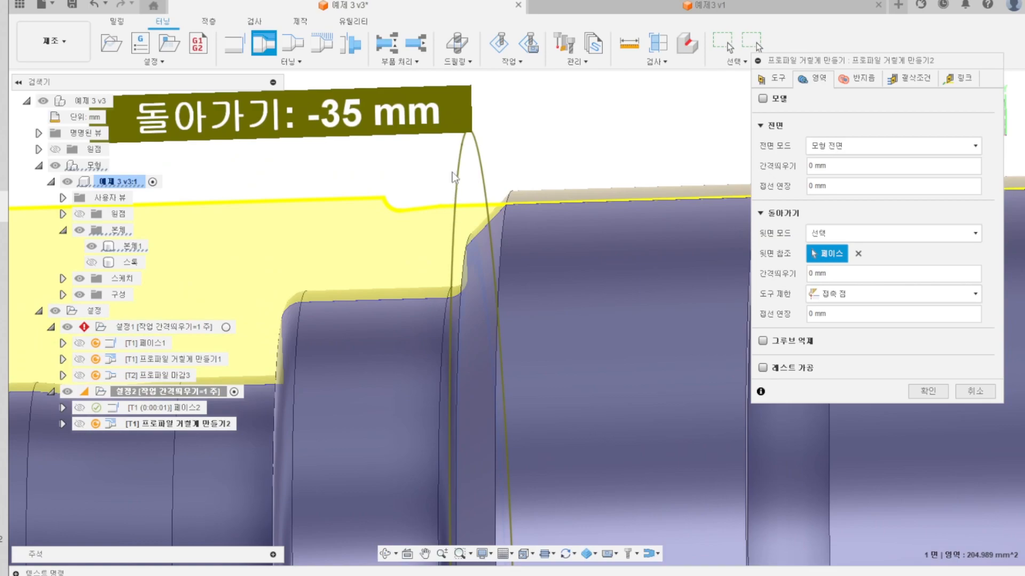
{"action": "scroll", "coordinate": [453, 199], "scroll_direction": "down", "scroll_amount": 3}
{"action": "scroll", "coordinate": [451, 205], "scroll_direction": "down", "scroll_amount": 2}
{"action": "scroll", "coordinate": [451, 206], "scroll_direction": "down", "scroll_amount": 1}
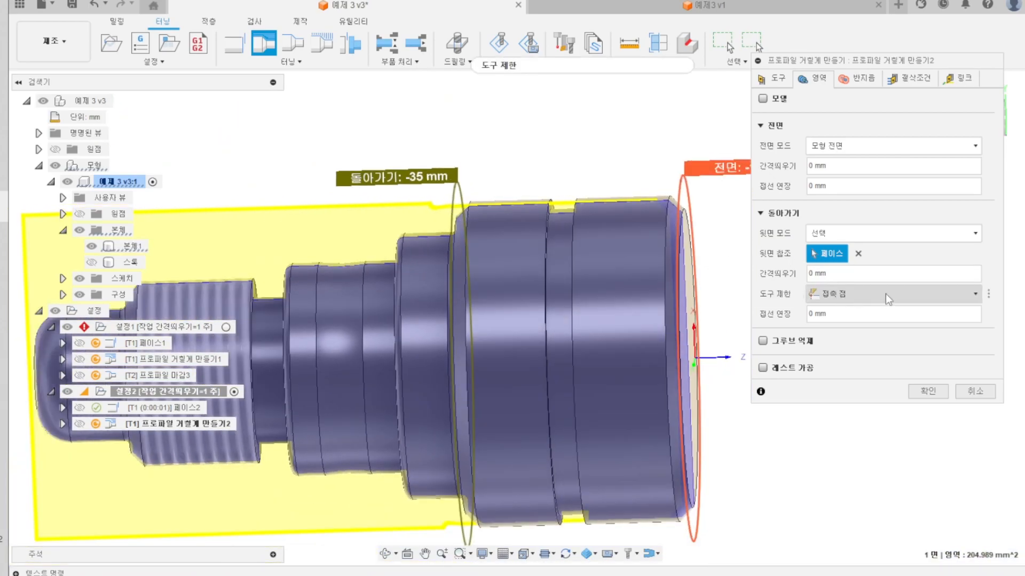
- Set the back tool limit to contact point (접촉 점) and review the clearance, outer and inner radius settings
{"action": "left_click", "coordinate": [845, 293]}
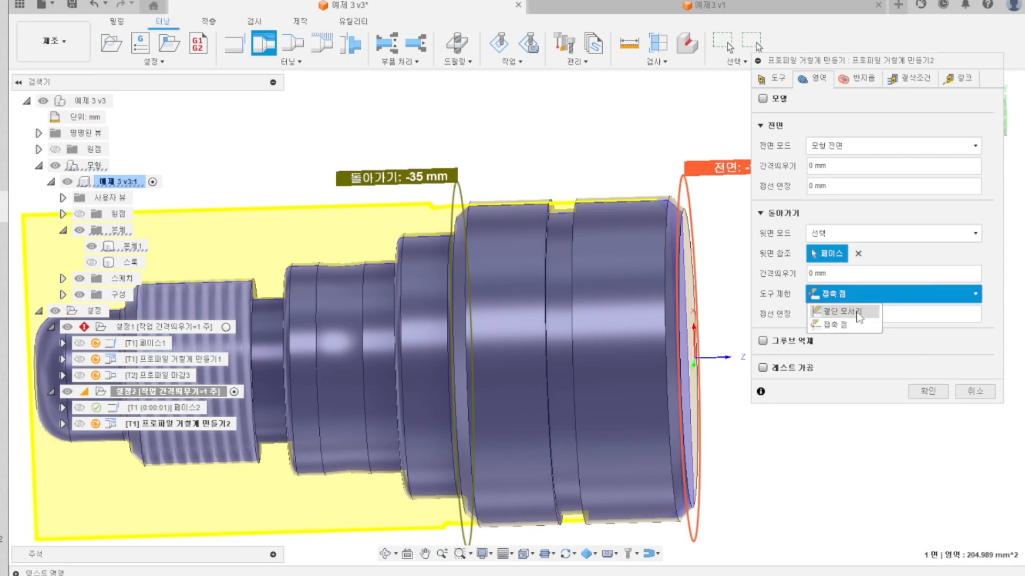
{"action": "left_click", "coordinate": [924, 290]}
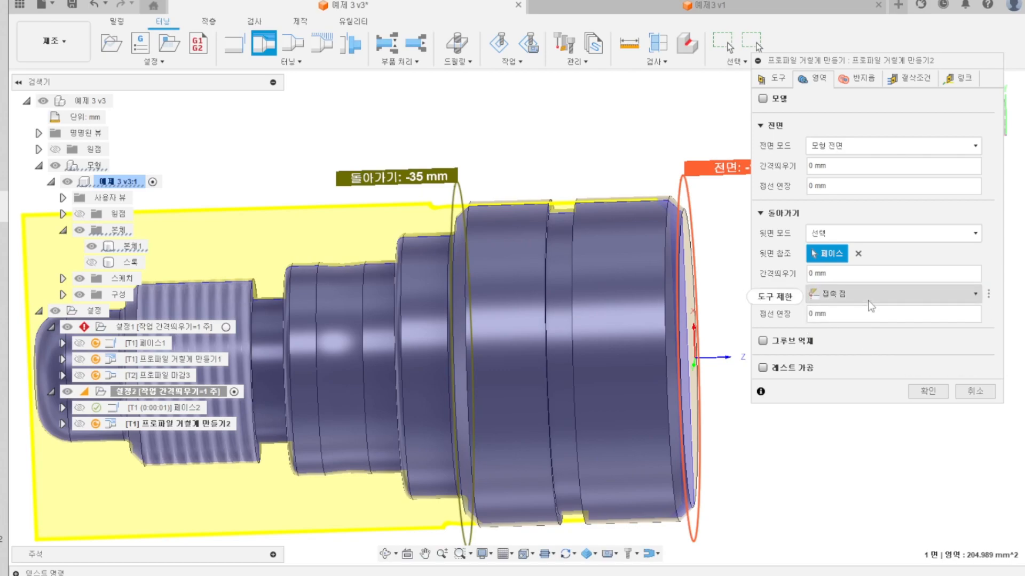
{"action": "mouse_move", "coordinate": [868, 300]}
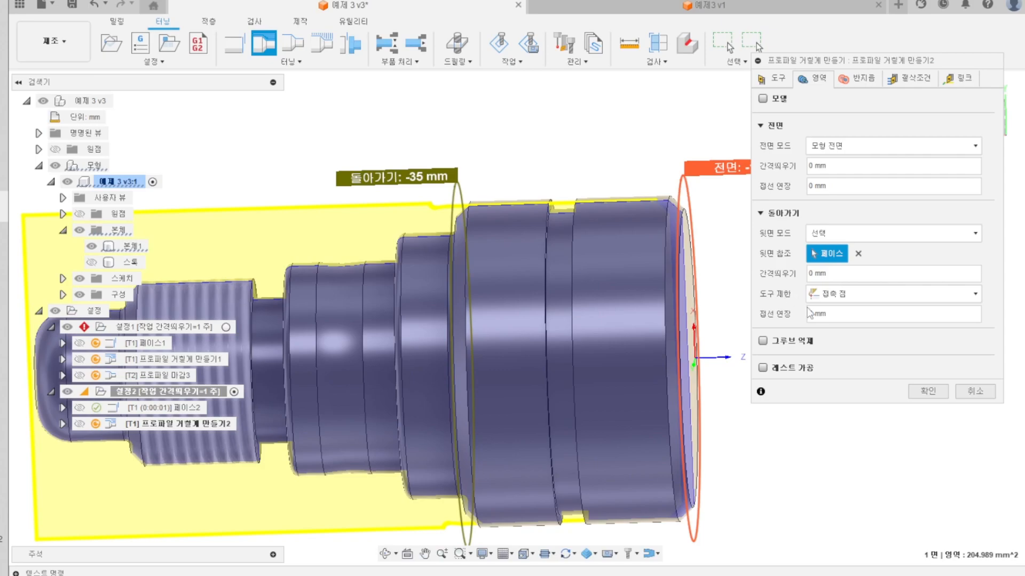
{"action": "left_click", "coordinate": [834, 291]}
{"action": "left_click", "coordinate": [843, 329]}
{"action": "left_click", "coordinate": [862, 81]}
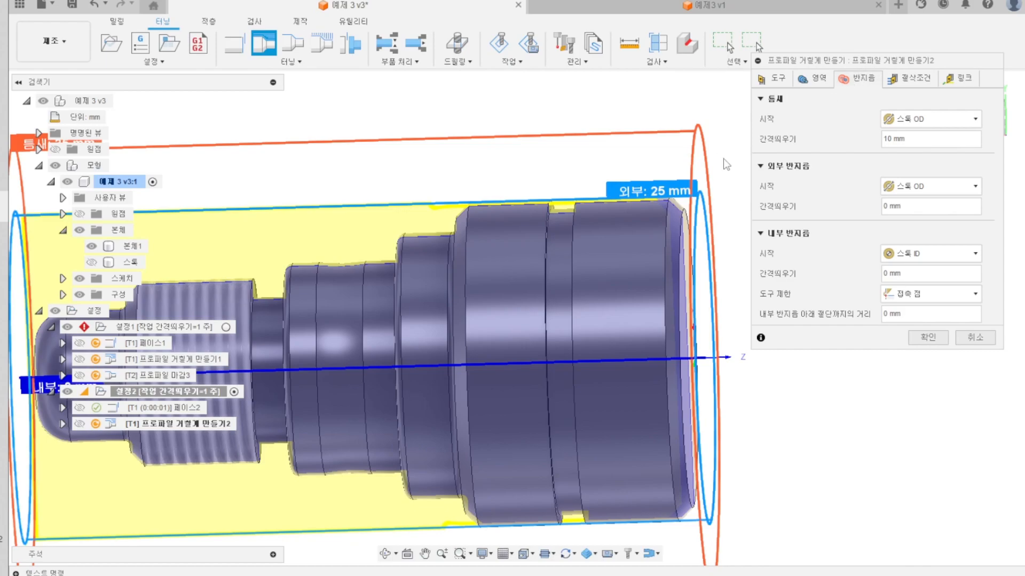
- Set the roughing operation's X and Z stock to leave (가공여유) to 0.2 mm each
{"action": "left_click", "coordinate": [906, 82]}
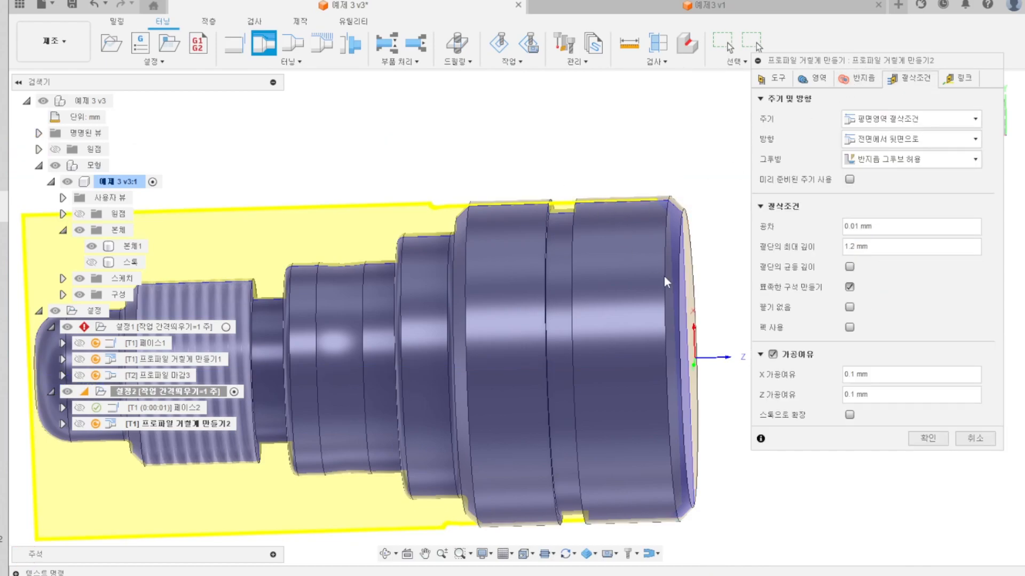
{"action": "left_click", "coordinate": [861, 395]}
{"action": "left_click", "coordinate": [870, 374]}
{"action": "type", "text": "0.2"}
{"action": "key", "text": "Tab"}
{"action": "type", "text": "0"}
{"action": "scroll", "coordinate": [531, 217], "scroll_direction": "down", "scroll_amount": 2}
{"action": "scroll", "coordinate": [619, 220], "scroll_direction": "up", "scroll_amount": 2}
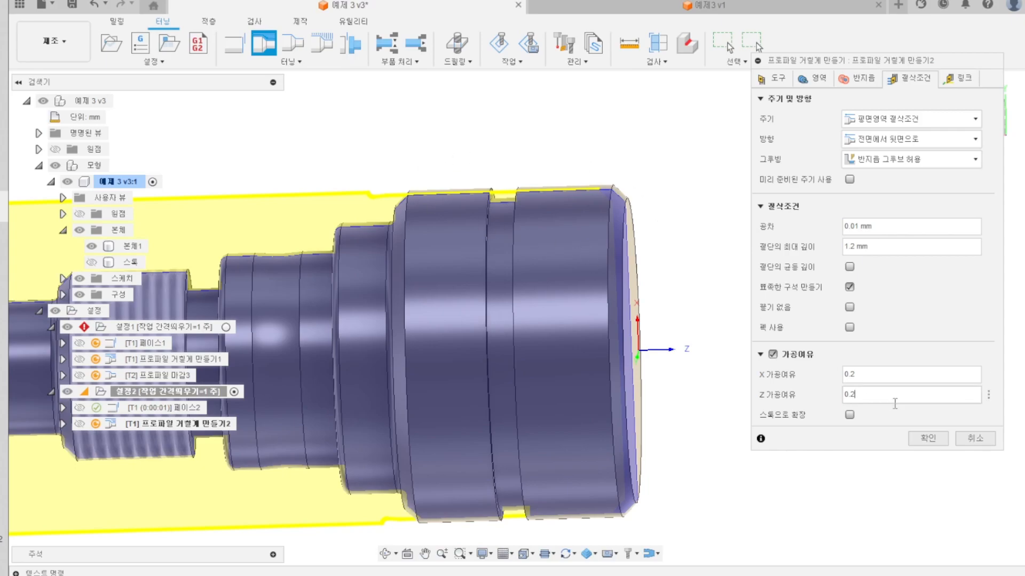
{"action": "double_click", "coordinate": [864, 395]}
- Check the stock allowance and maximum depth of cut against the front chamfer, then generate the profile roughing toolpath
{"action": "scroll", "coordinate": [614, 188], "scroll_direction": "up", "scroll_amount": 2}
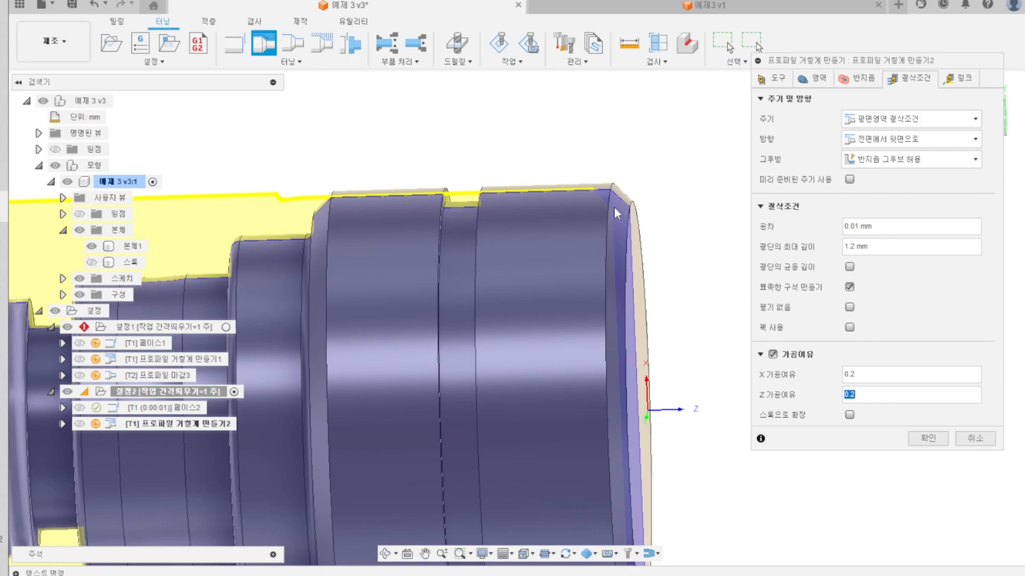
{"action": "double_click", "coordinate": [851, 375]}
{"action": "triple_click", "coordinate": [871, 249]}
{"action": "left_click", "coordinate": [884, 249]}
{"action": "mouse_move", "coordinate": [883, 249]}
{"action": "left_click", "coordinate": [927, 439]}
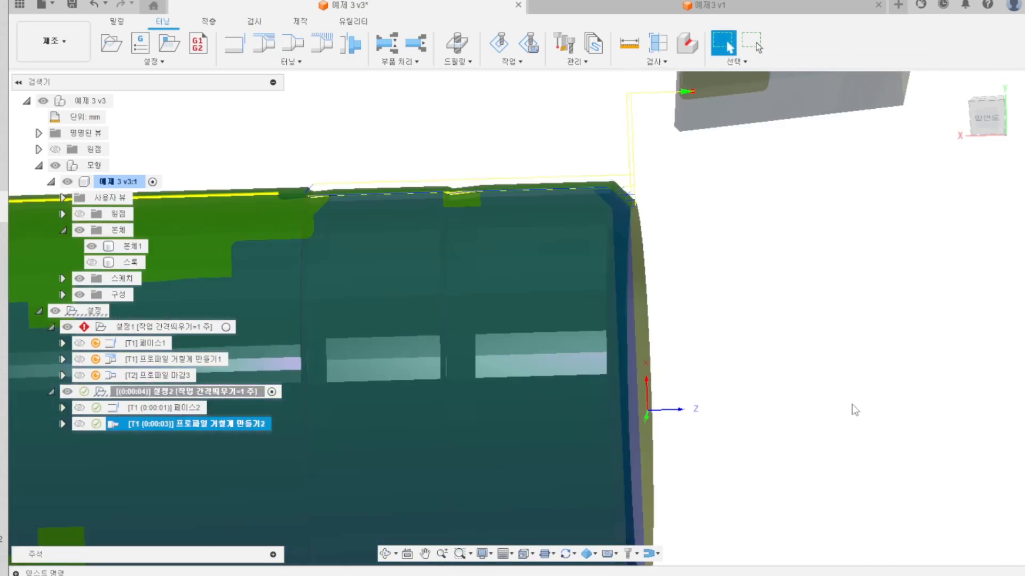
- Examine the profile roughing toolpath from the side at the front chamfer, the outer groove and the back shoulder
{"action": "left_click", "coordinate": [998, 116]}
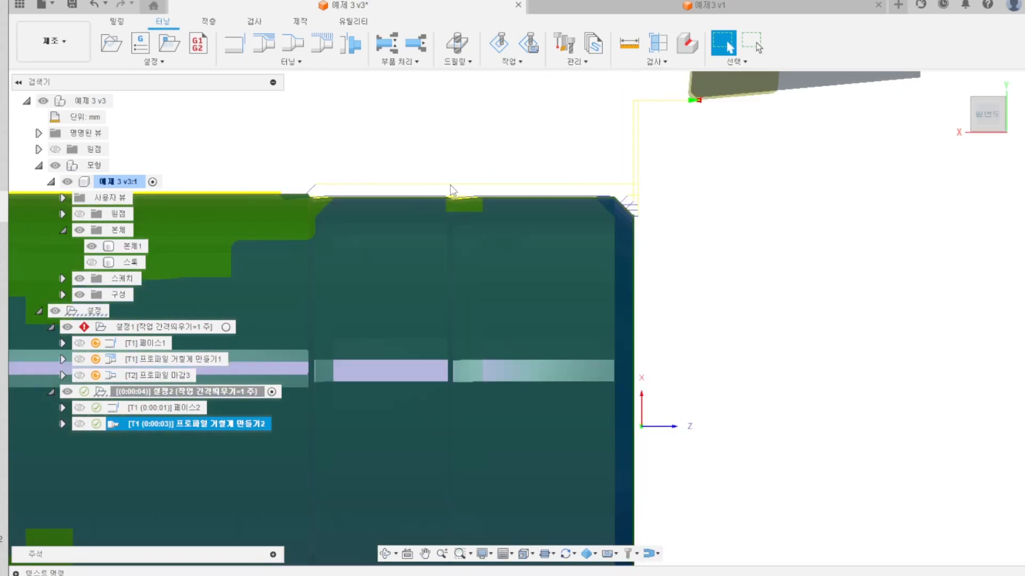
{"action": "scroll", "coordinate": [629, 270], "scroll_direction": "down", "scroll_amount": 3}
{"action": "scroll", "coordinate": [629, 327], "scroll_direction": "up", "scroll_amount": 3}
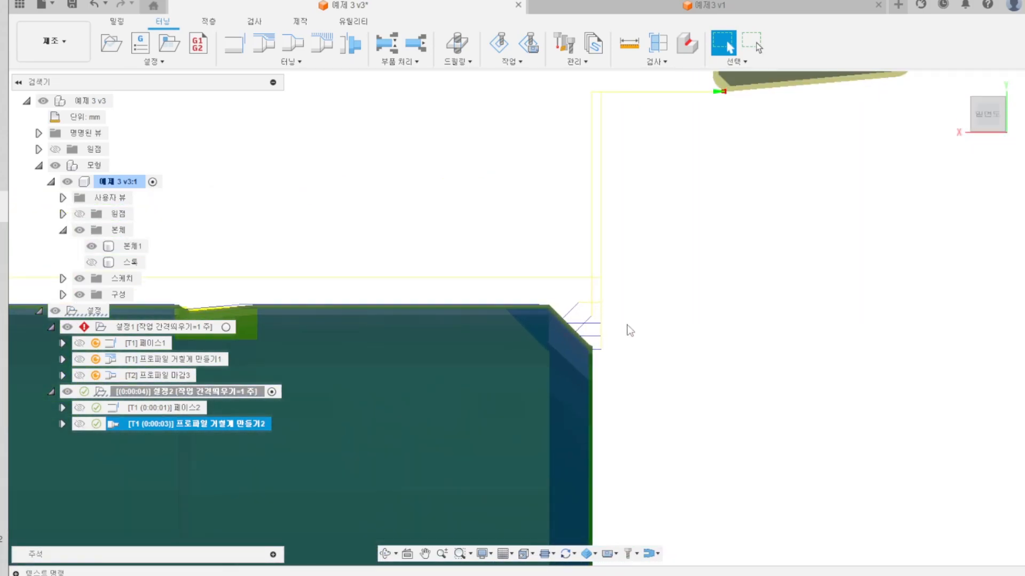
{"action": "scroll", "coordinate": [591, 343], "scroll_direction": "up", "scroll_amount": 3}
{"action": "scroll", "coordinate": [572, 340], "scroll_direction": "down", "scroll_amount": 4}
{"action": "scroll", "coordinate": [773, 307], "scroll_direction": "down", "scroll_amount": 4}
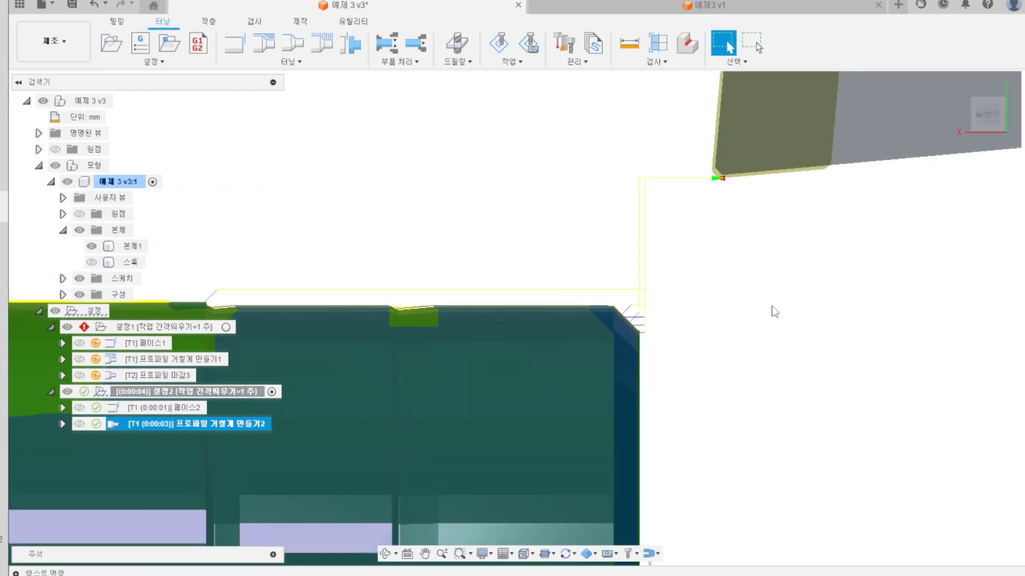
{"action": "scroll", "coordinate": [483, 318], "scroll_direction": "up", "scroll_amount": 3}
{"action": "scroll", "coordinate": [484, 319], "scroll_direction": "up", "scroll_amount": 3}
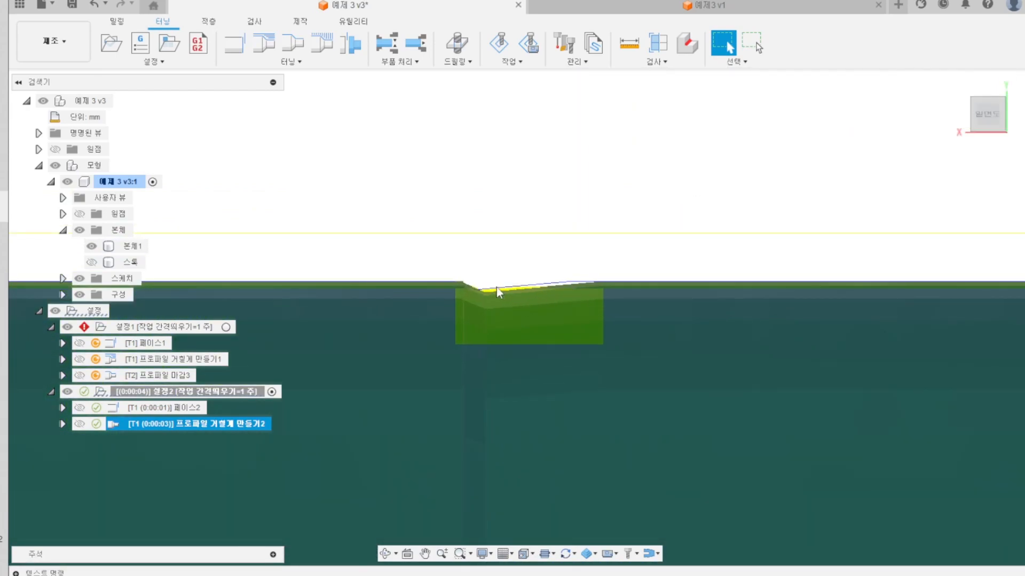
{"action": "left_click", "coordinate": [614, 144]}
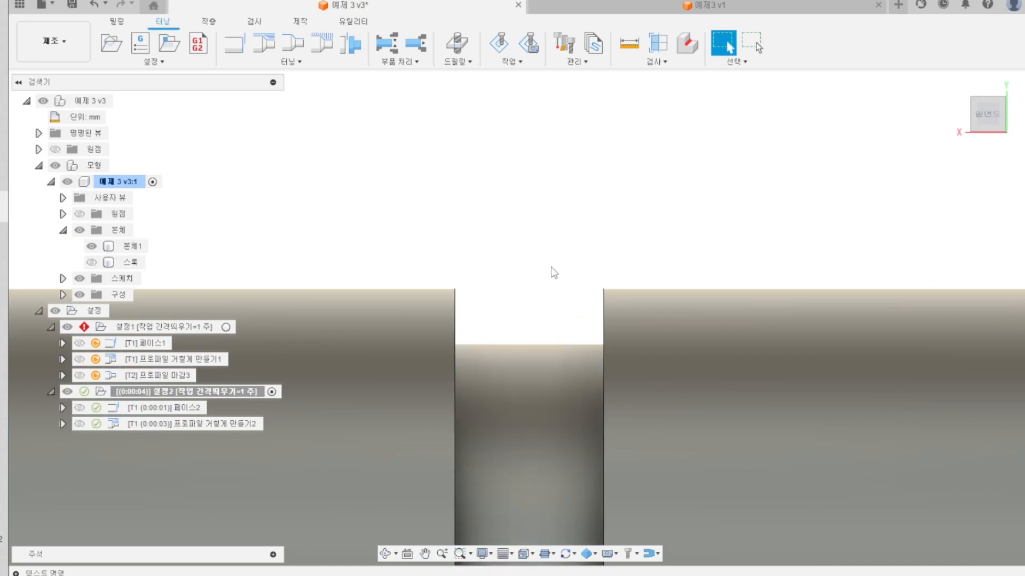
{"action": "left_click", "coordinate": [213, 422]}
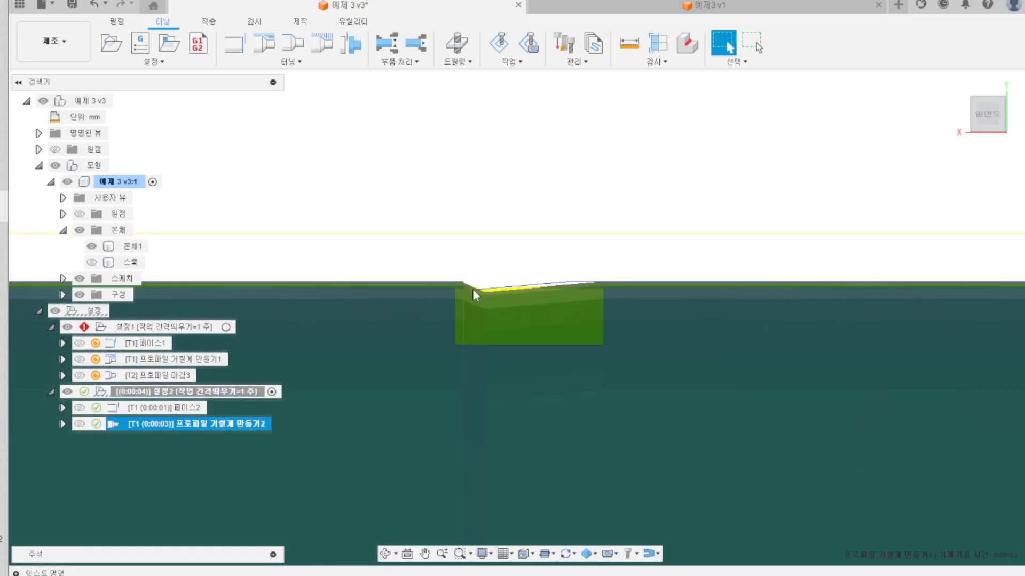
{"action": "scroll", "coordinate": [457, 284], "scroll_direction": "down", "scroll_amount": 4}
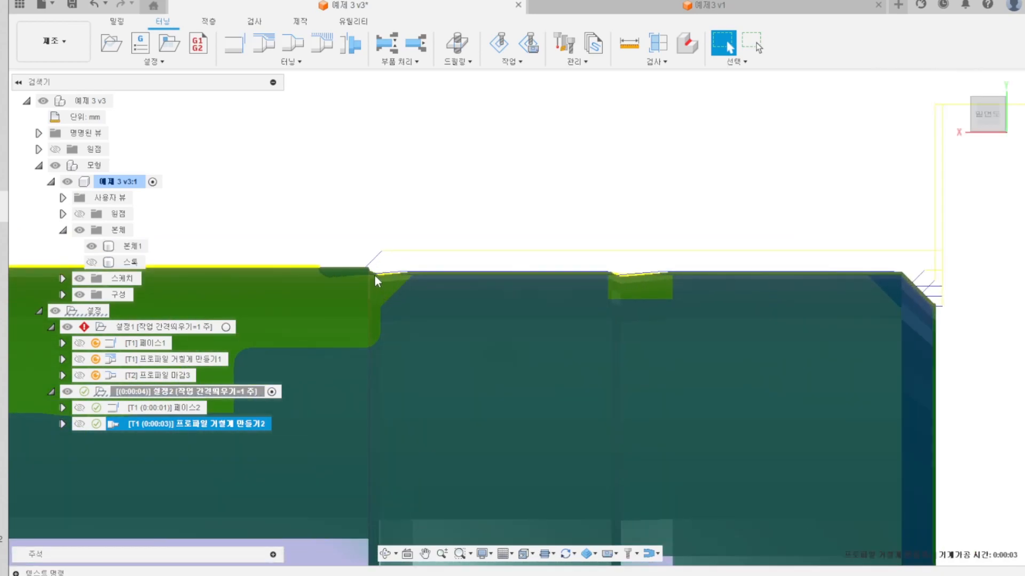
{"action": "scroll", "coordinate": [369, 266], "scroll_direction": "down", "scroll_amount": 3}
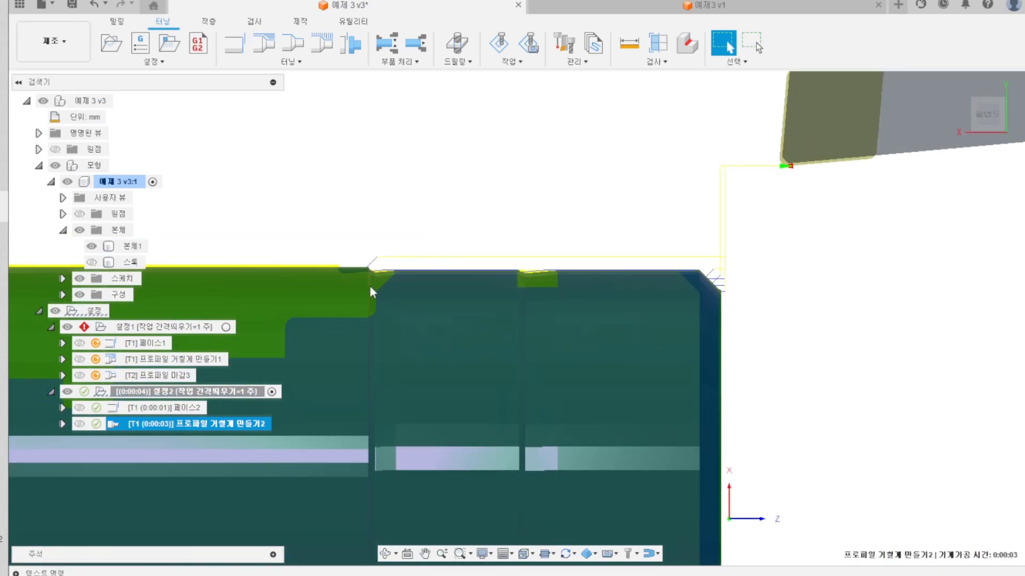
{"action": "scroll", "coordinate": [371, 287], "scroll_direction": "up", "scroll_amount": 3}
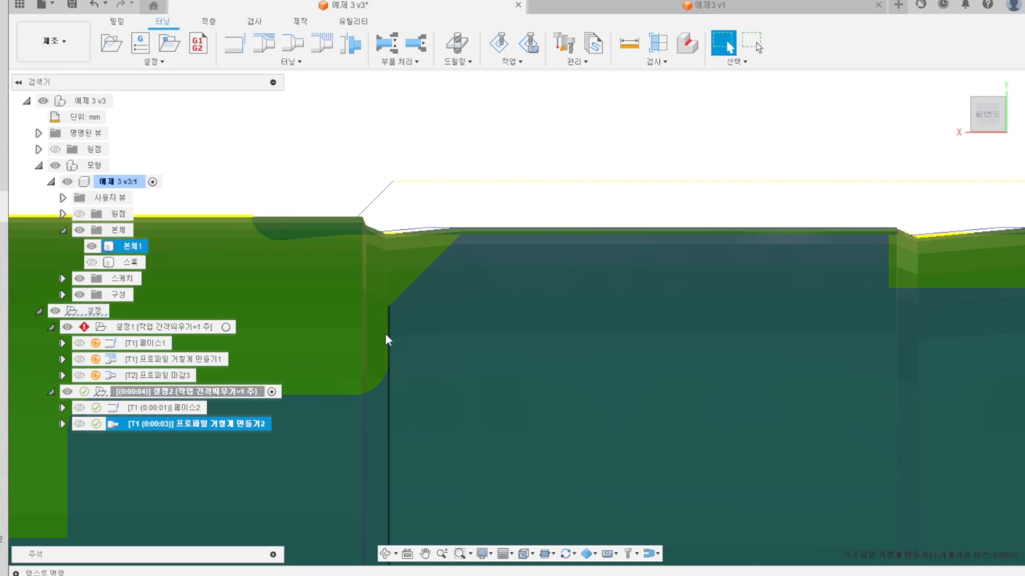
- Reopen the second profile roughing operation, review its back limit (돌아가기) settings and accept them as they are
{"action": "double_click", "coordinate": [160, 423]}
{"action": "left_click", "coordinate": [817, 80]}
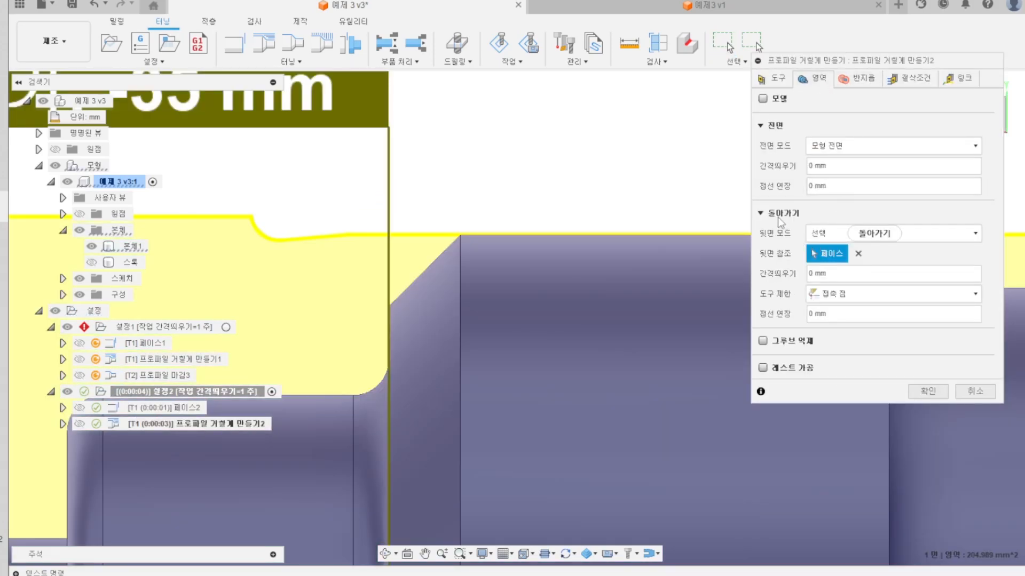
{"action": "mouse_move", "coordinate": [776, 217]}
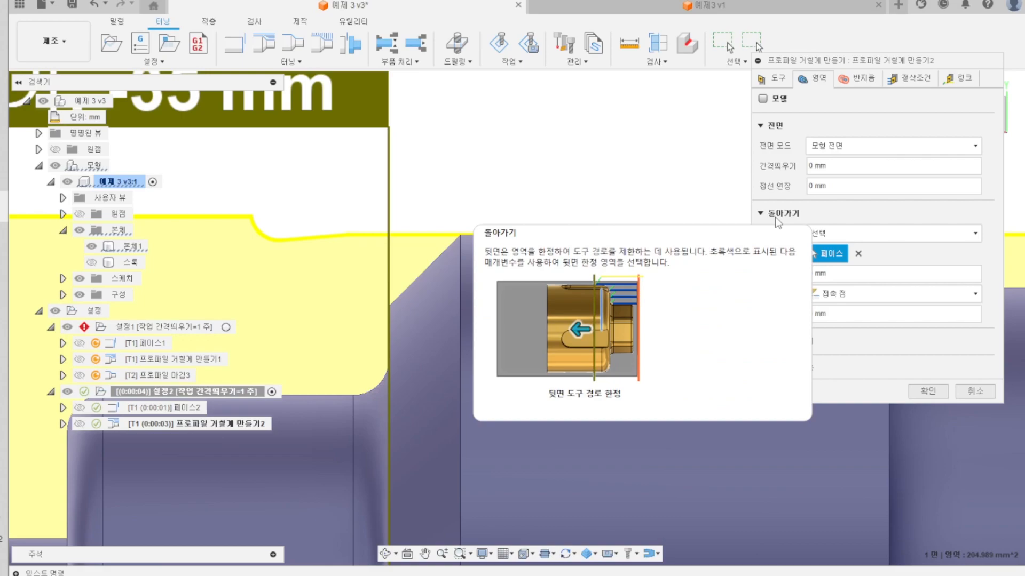
{"action": "left_click", "coordinate": [928, 391]}
{"action": "scroll", "coordinate": [415, 308], "scroll_direction": "down", "scroll_amount": 5}
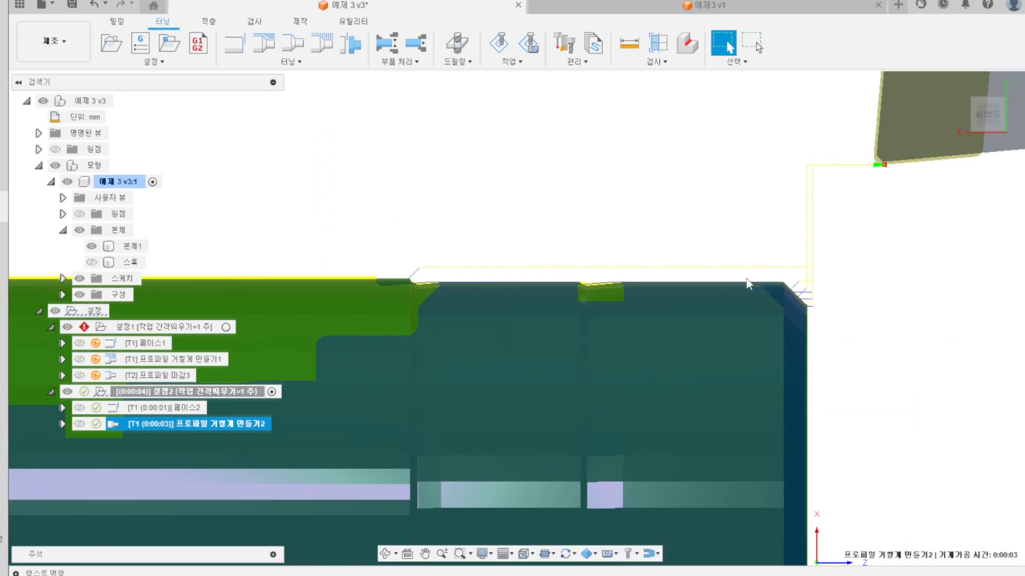
- Enable groove suppression (그루브 억제) in the geometry settings of the second profile roughing operation
{"action": "left_click", "coordinate": [784, 287]}
{"action": "double_click", "coordinate": [120, 419]}
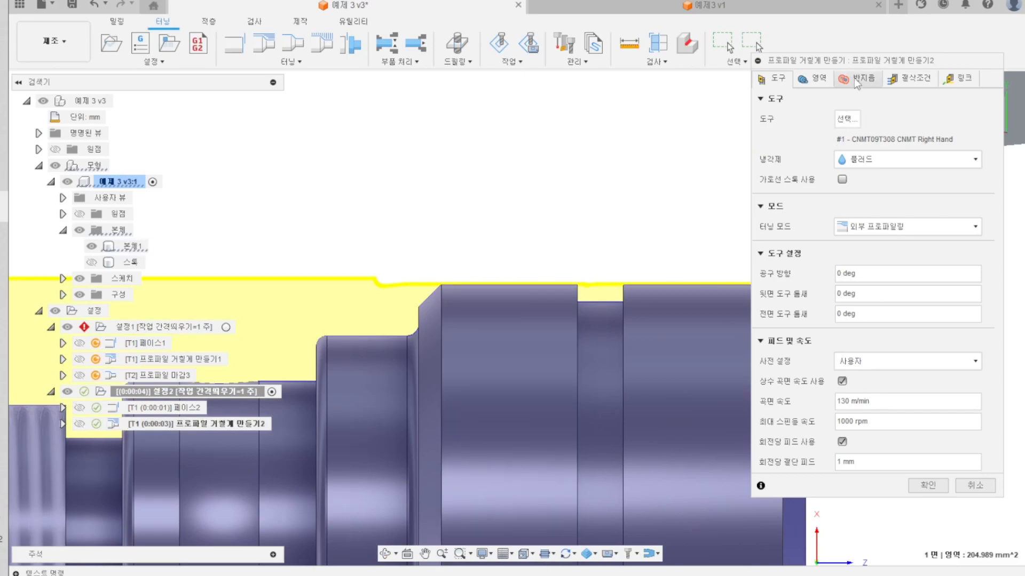
{"action": "left_click", "coordinate": [821, 79]}
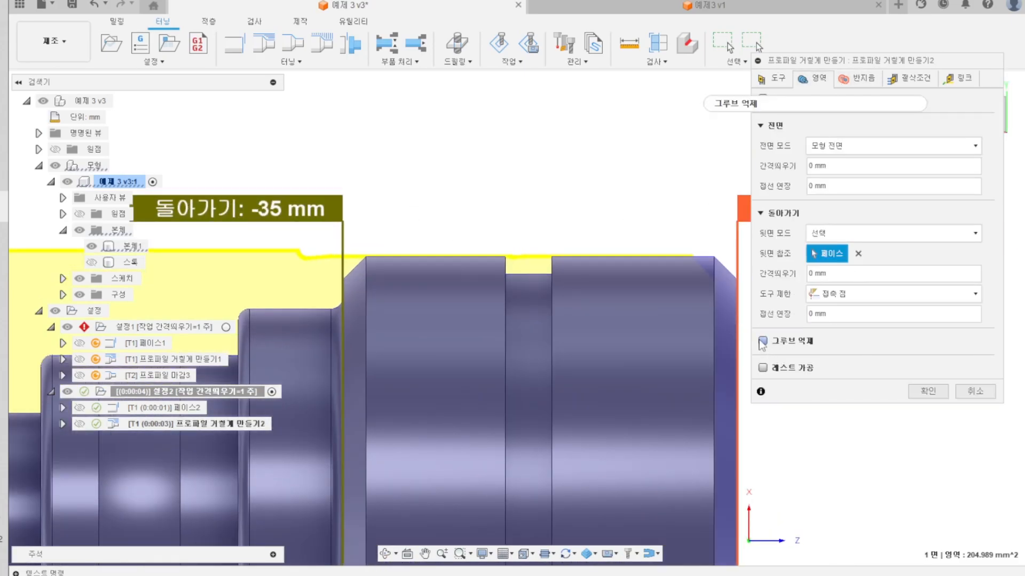
{"action": "left_click", "coordinate": [763, 341]}
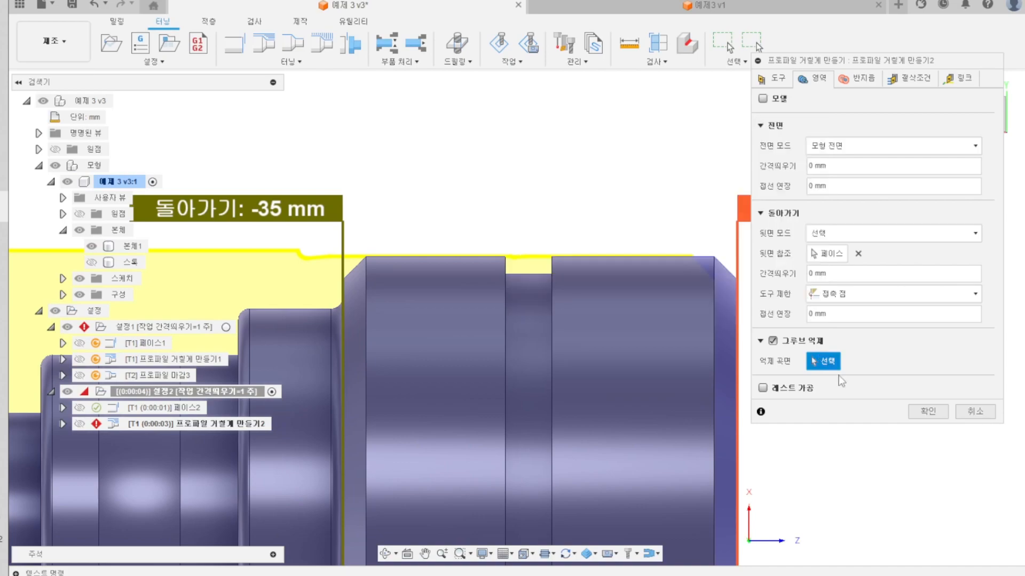
- Choose the three faces of the outer groove as the suppressed surfaces (억제 곡면) and regenerate the roughing toolpath
{"action": "middle_click_drag", "start_coordinate": [587, 210], "coordinate": [621, 276], "text": "shift"}
{"action": "left_click", "coordinate": [556, 294]}
{"action": "left_click", "coordinate": [526, 273]}
{"action": "left_click", "coordinate": [663, 257]}
{"action": "scroll", "coordinate": [501, 274], "scroll_direction": "down", "scroll_amount": 7}
{"action": "middle_click_drag", "start_coordinate": [533, 288], "coordinate": [494, 295], "text": "shift"}
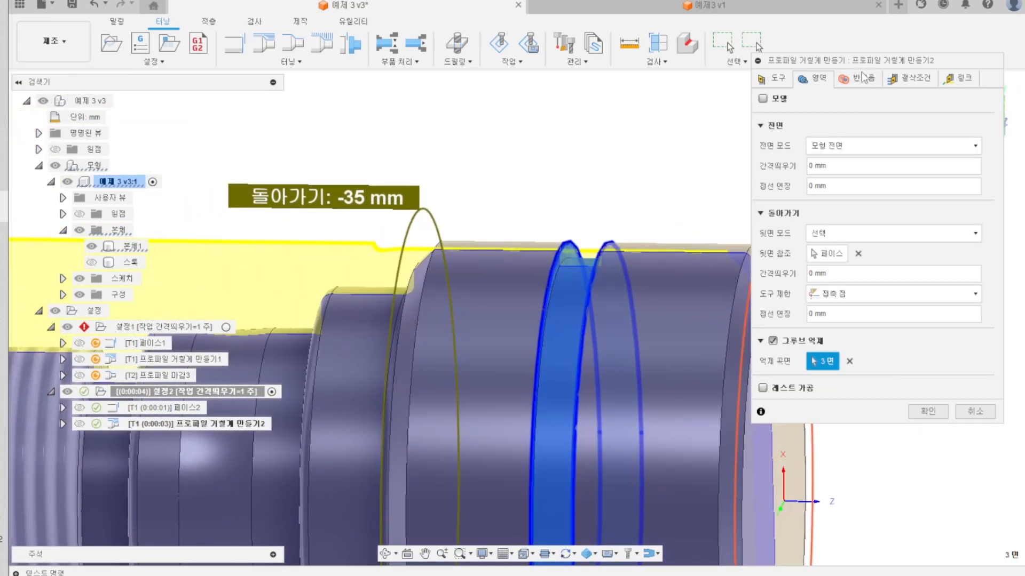
{"action": "left_click", "coordinate": [854, 79]}
{"action": "left_click", "coordinate": [916, 336]}
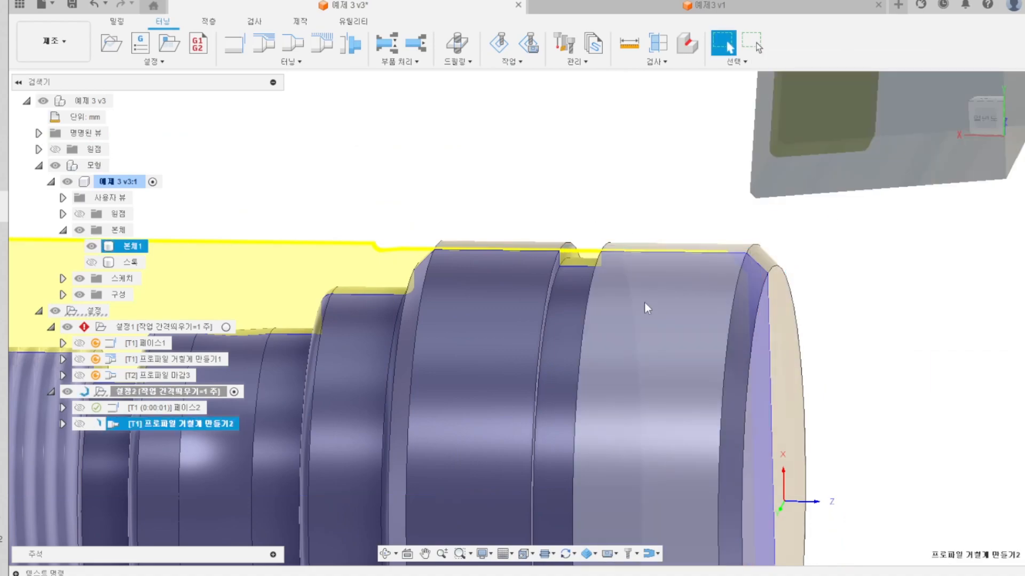
- Inspect the roughing toolpath across the groove from the side, then simulate the operation and check its statistics and information
{"action": "left_click", "coordinate": [983, 119]}
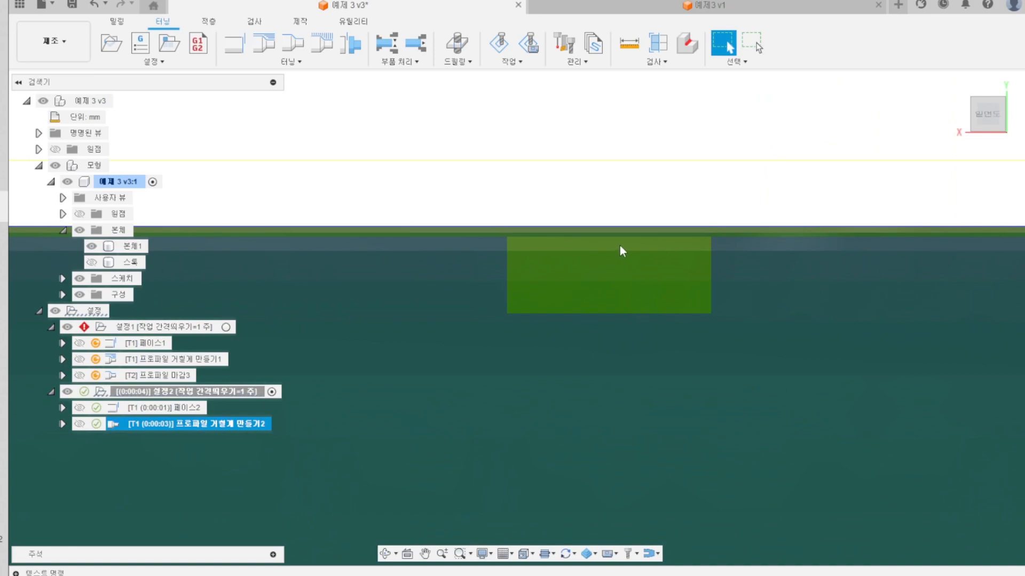
{"action": "scroll", "coordinate": [443, 228], "scroll_direction": "down", "scroll_amount": 5}
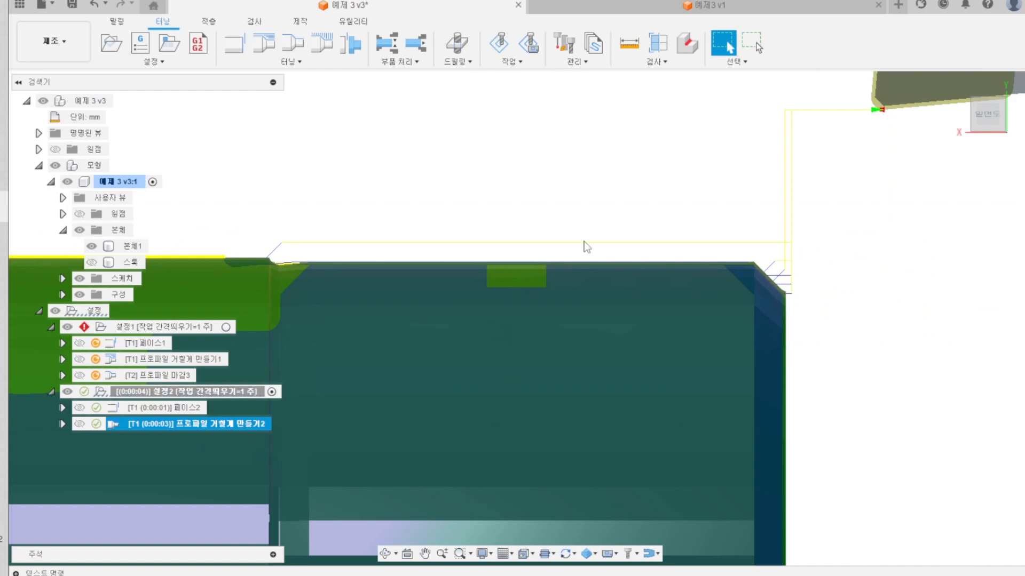
{"action": "left_click", "coordinate": [499, 43]}
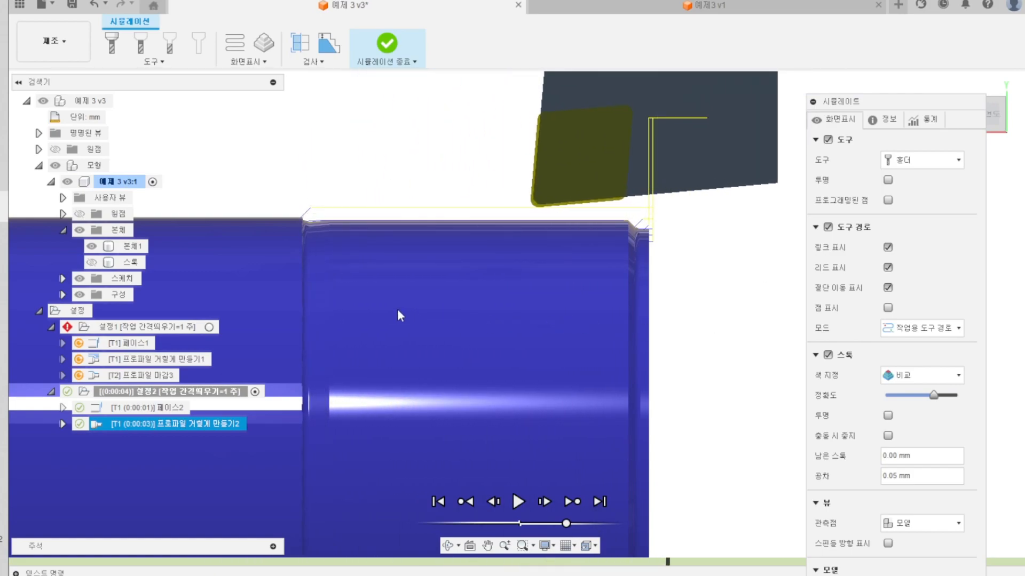
{"action": "left_click", "coordinate": [928, 118]}
{"action": "left_click", "coordinate": [885, 119]}
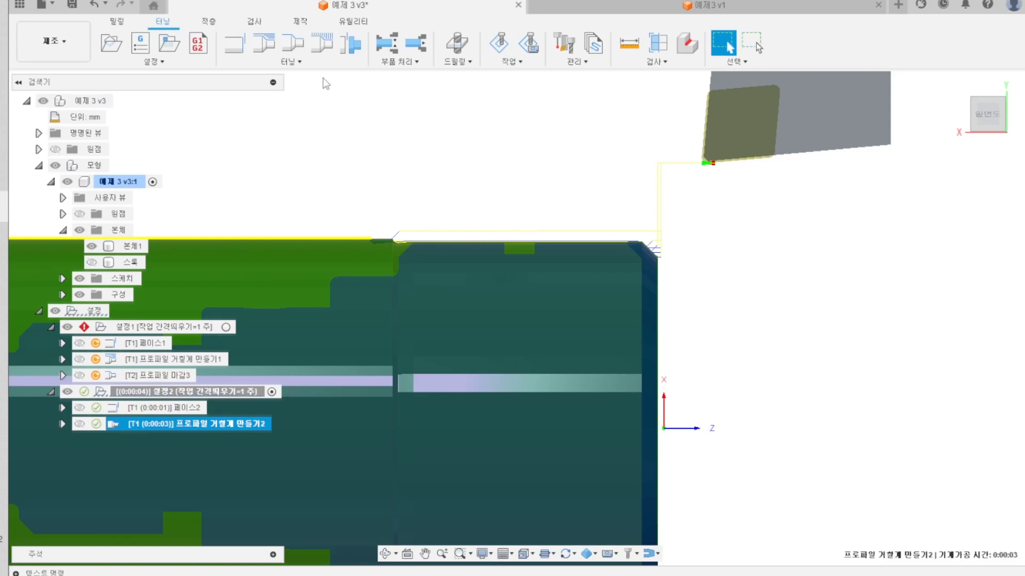
- Add a turning face operation (터닝 페이스) and assign it tool #2, VNMT09T302 VNMT Right Hand
{"action": "left_click", "coordinate": [323, 62]}
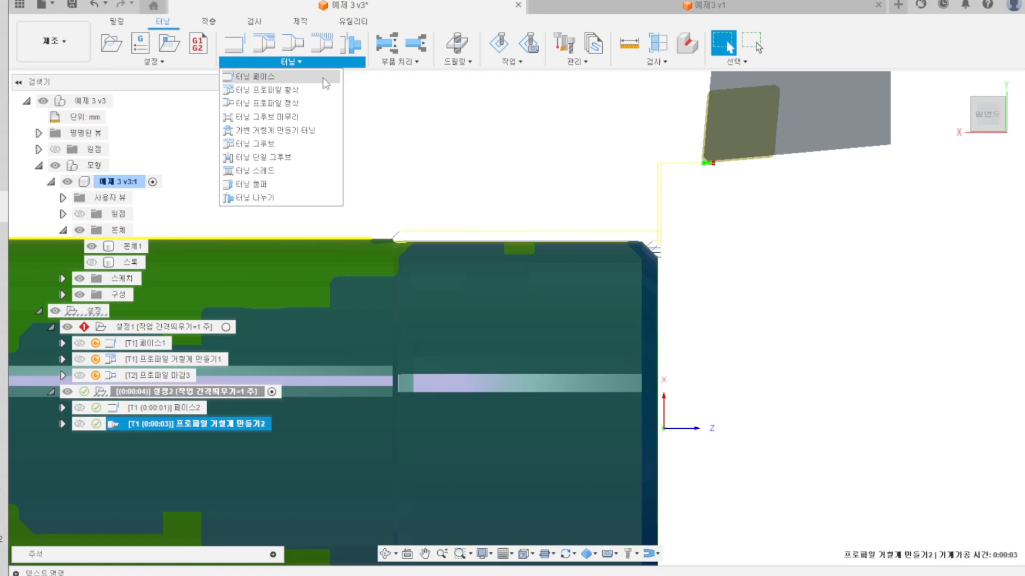
{"action": "left_click", "coordinate": [323, 76]}
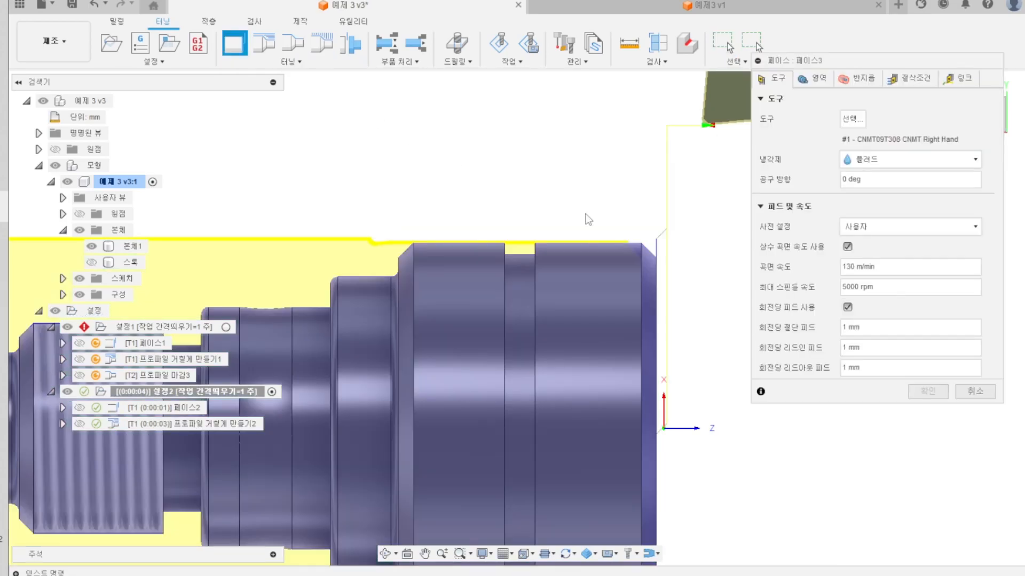
{"action": "scroll", "coordinate": [504, 297], "scroll_direction": "down", "scroll_amount": 1}
{"action": "scroll", "coordinate": [690, 326], "scroll_direction": "up", "scroll_amount": 3}
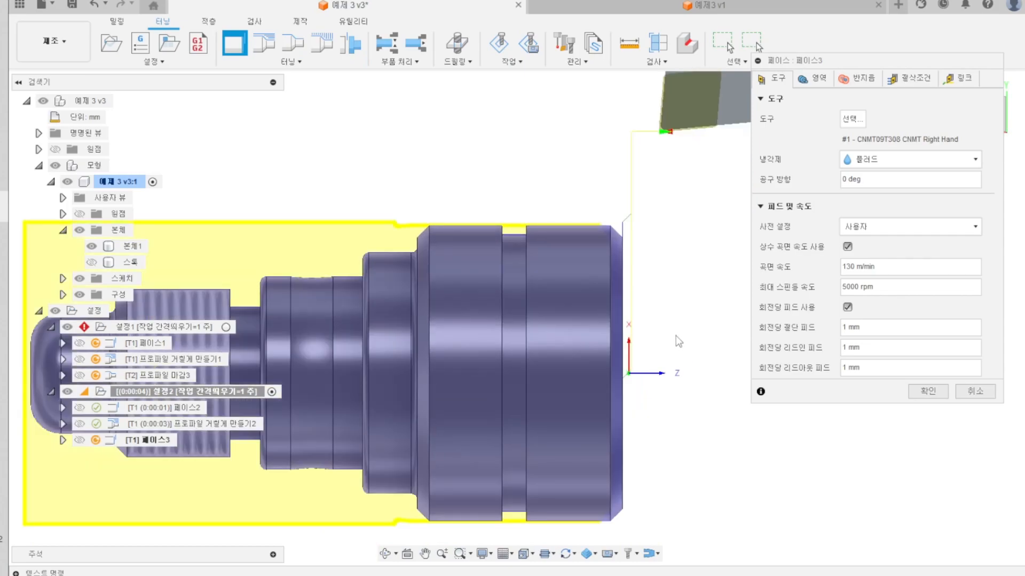
{"action": "middle_click_drag", "start_coordinate": [675, 335], "coordinate": [670, 335], "text": "shift"}
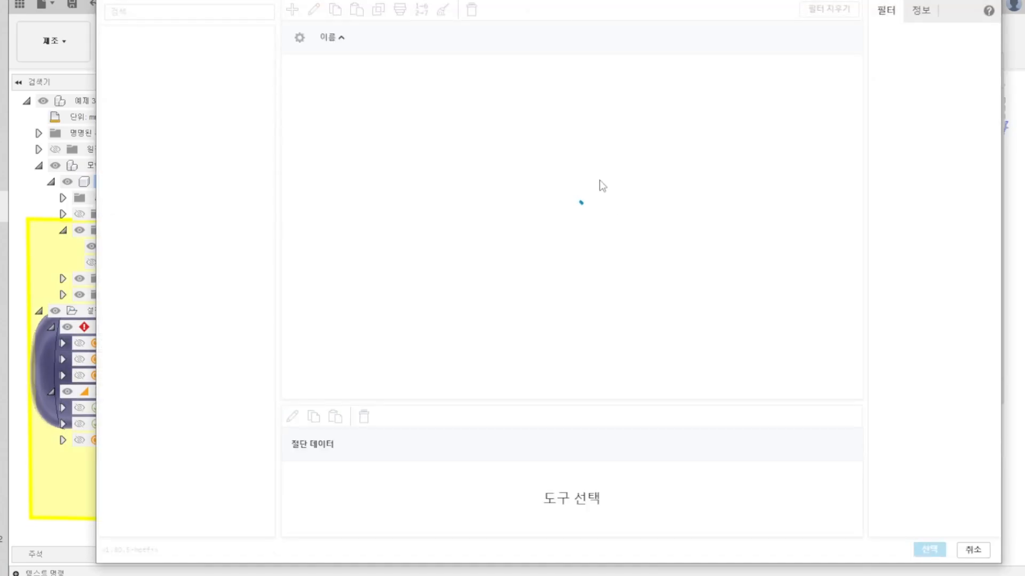
{"action": "double_click", "coordinate": [416, 104]}
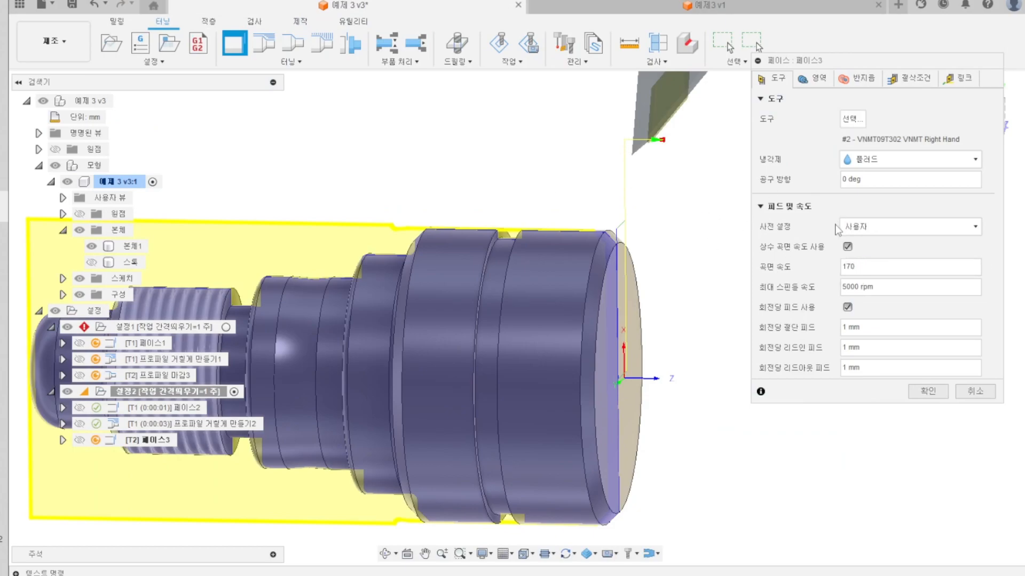
- Set the facing surface speed to 170 m/min and maximum spindle speed to 1500 rpm, review the geometry, radii and passes, and generate the toolpath
{"action": "type", "text": "1500"}
{"action": "left_click", "coordinate": [814, 78]}
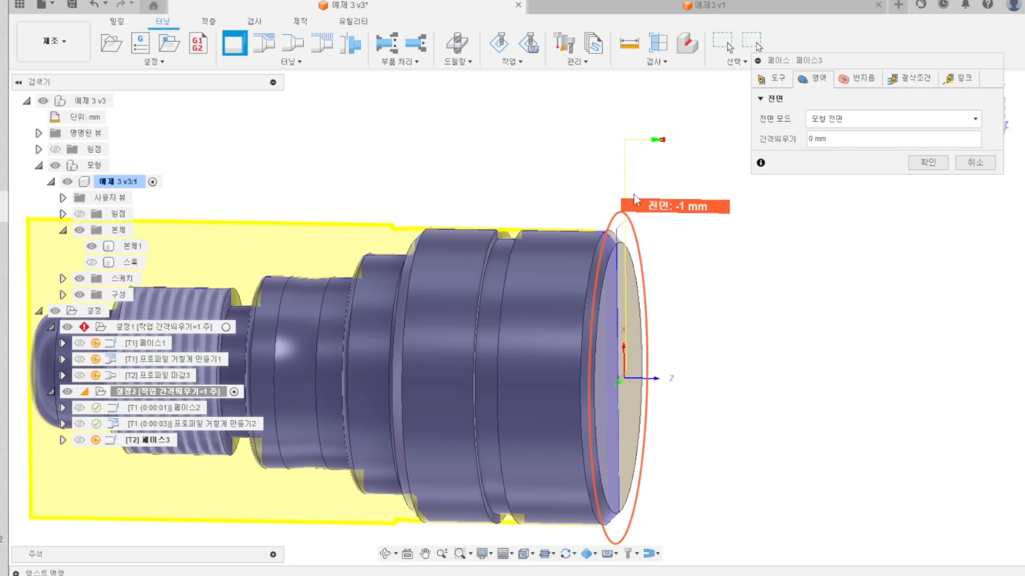
{"action": "left_click", "coordinate": [858, 80]}
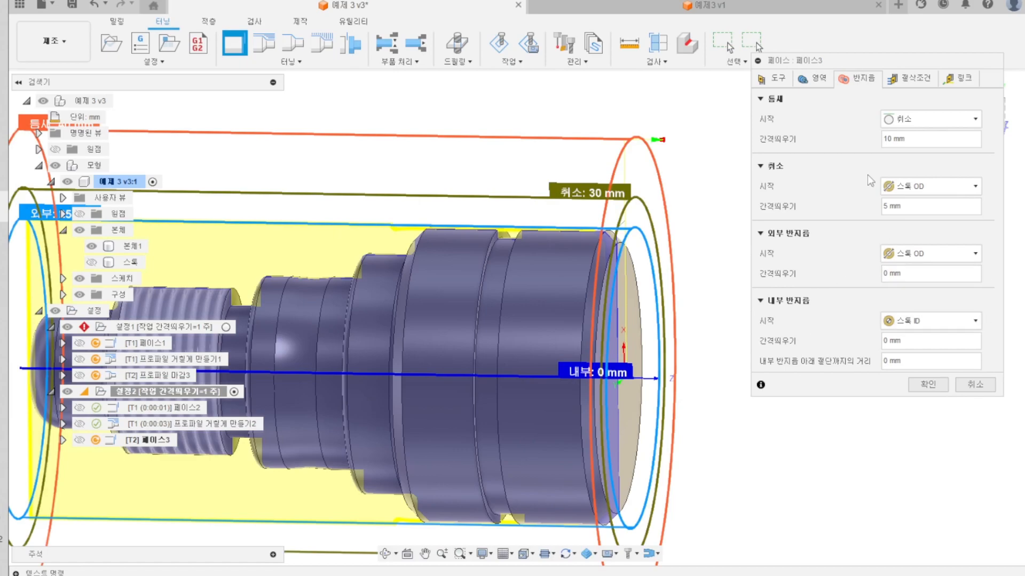
{"action": "left_click", "coordinate": [909, 78]}
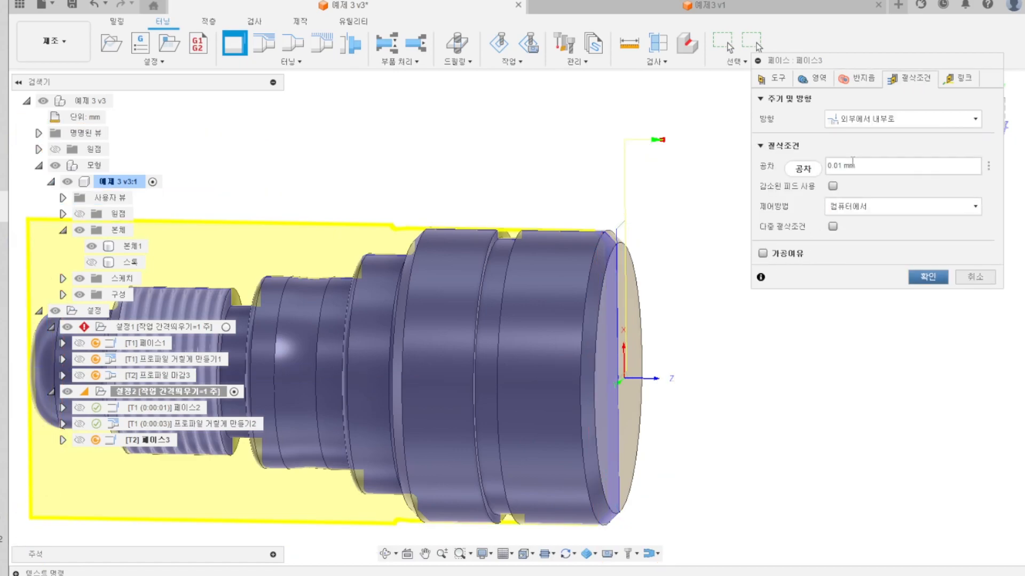
{"action": "mouse_move", "coordinate": [852, 161]}
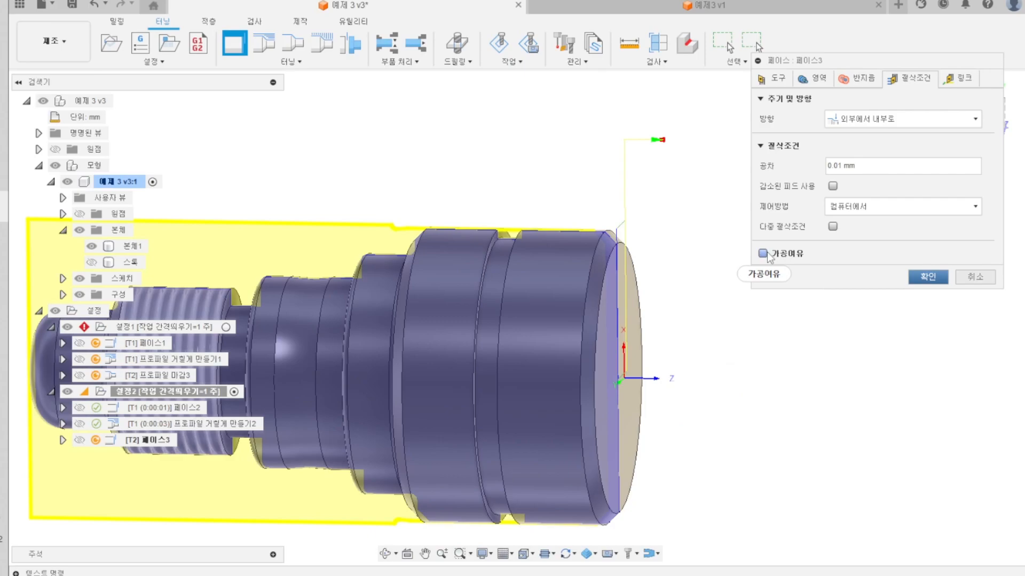
{"action": "left_click", "coordinate": [924, 278]}
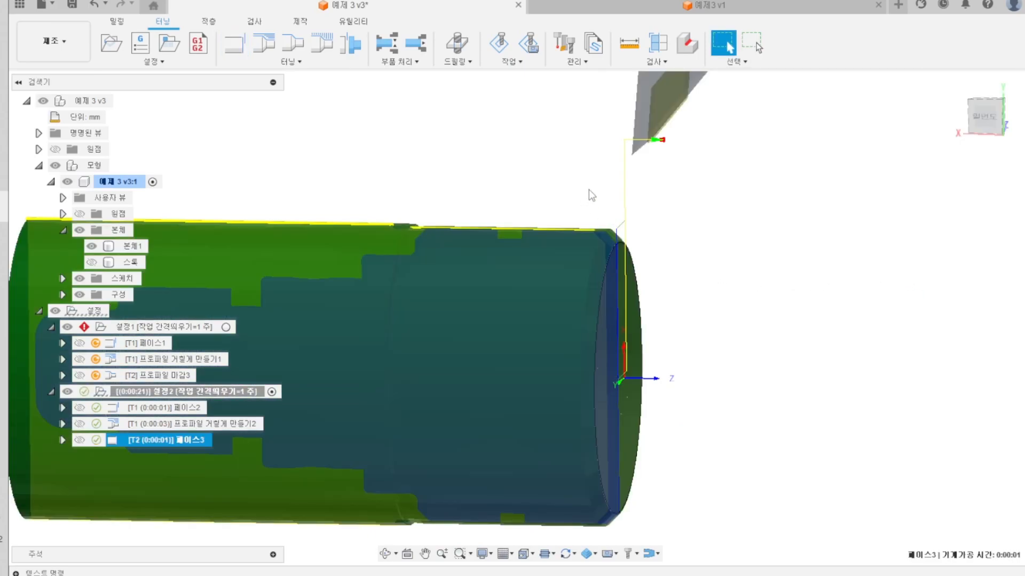
- Simulate the facing operation with the VNMT tool and inspect the cut on the end face and front chamfer
{"action": "left_click", "coordinate": [499, 43]}
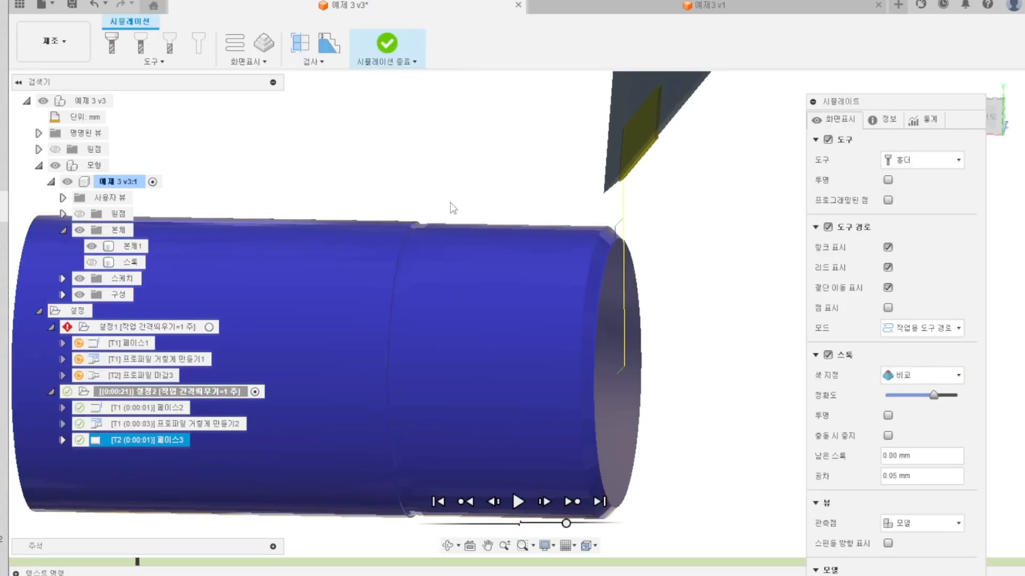
{"action": "scroll", "coordinate": [616, 231], "scroll_direction": "up", "scroll_amount": 5}
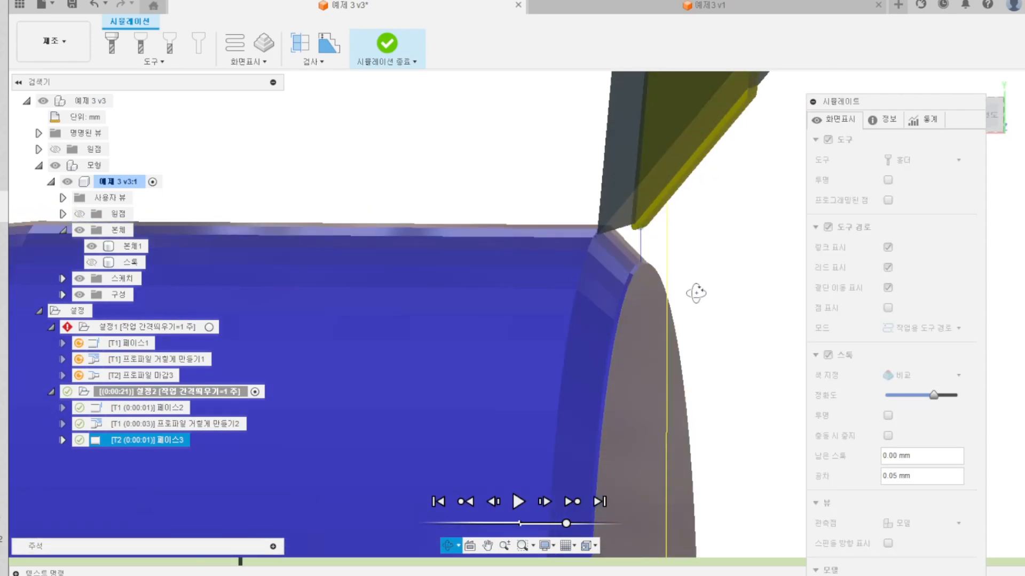
{"action": "scroll", "coordinate": [644, 261], "scroll_direction": "down", "scroll_amount": 1}
{"action": "scroll", "coordinate": [647, 277], "scroll_direction": "up", "scroll_amount": 6}
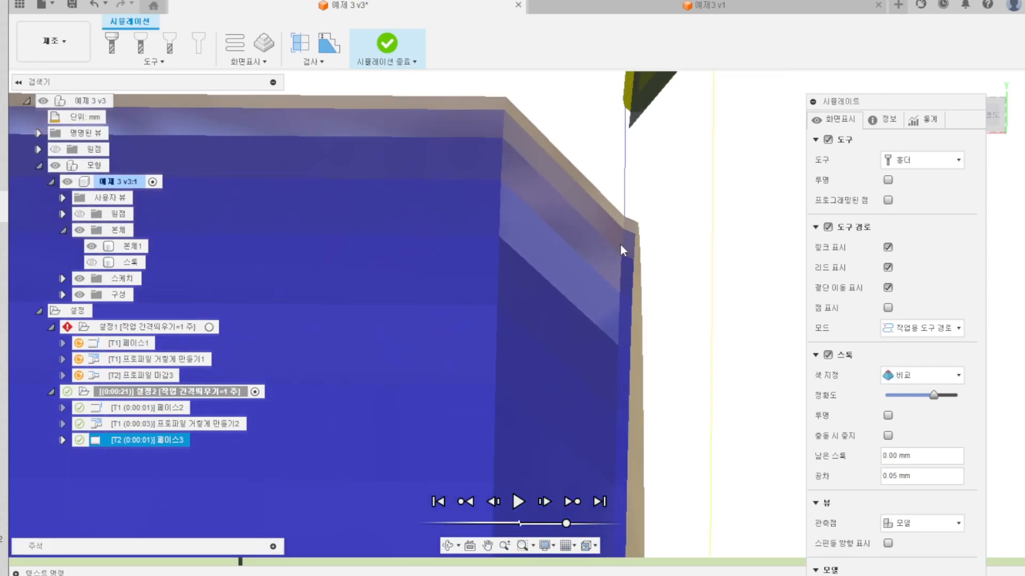
{"action": "scroll", "coordinate": [614, 256], "scroll_direction": "down", "scroll_amount": 3}
{"action": "middle_click_drag", "start_coordinate": [610, 273], "coordinate": [283, 183], "text": "shift"}
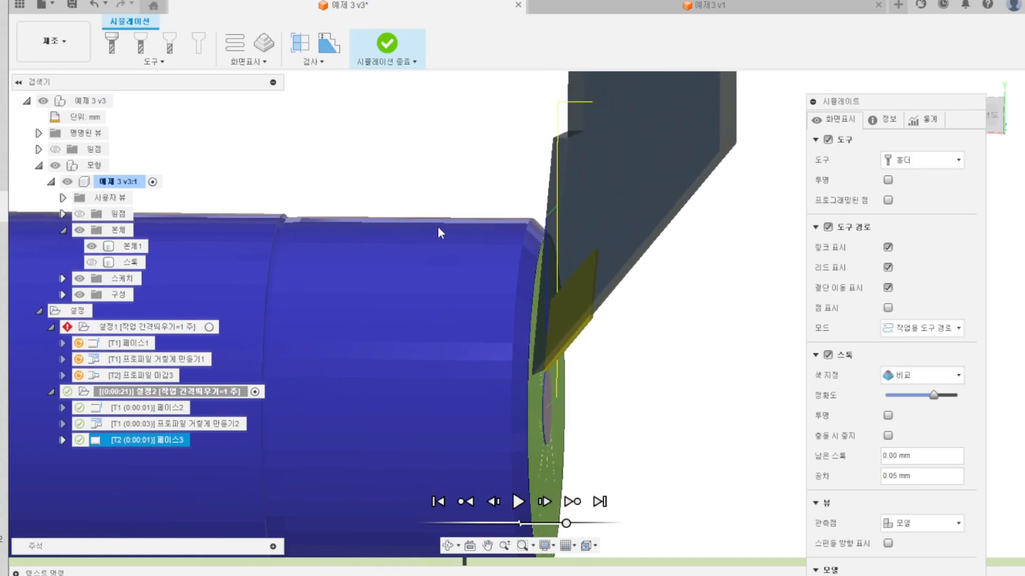
- Add a turning profile finishing operation (터닝 프로파일 정삭) and assign it tool #2, VNMT09T302 VNMT Right Hand
{"action": "mouse_move", "coordinate": [589, 292]}
{"action": "middle_mouse_down", "text": "shift"}
{"action": "mouse_move", "coordinate": [614, 341]}
{"action": "mouse_move", "coordinate": [612, 364]}
{"action": "mouse_move", "coordinate": [592, 296]}
{"action": "middle_mouse_up", "text": "shift"}
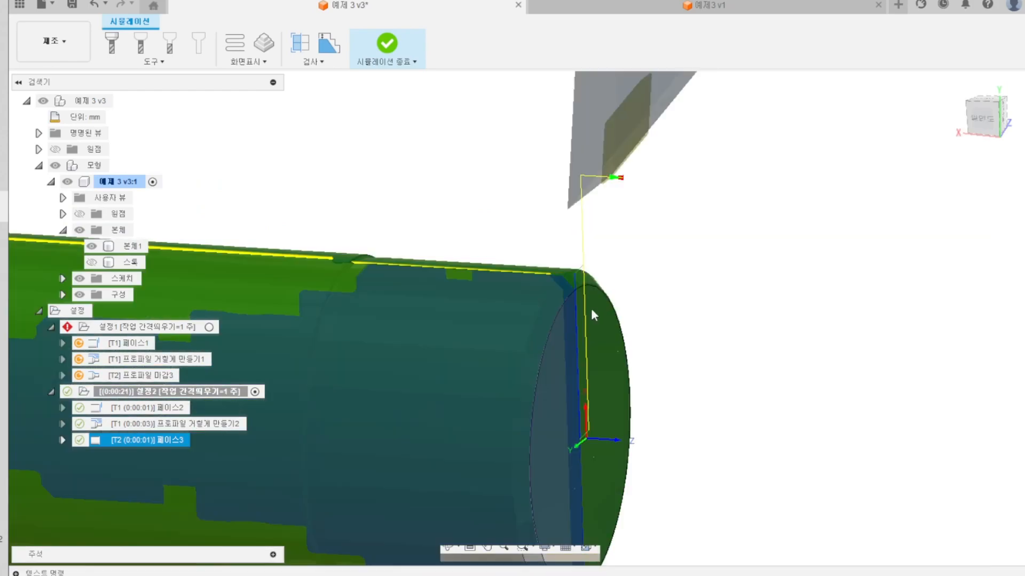
{"action": "left_click", "coordinate": [641, 285]}
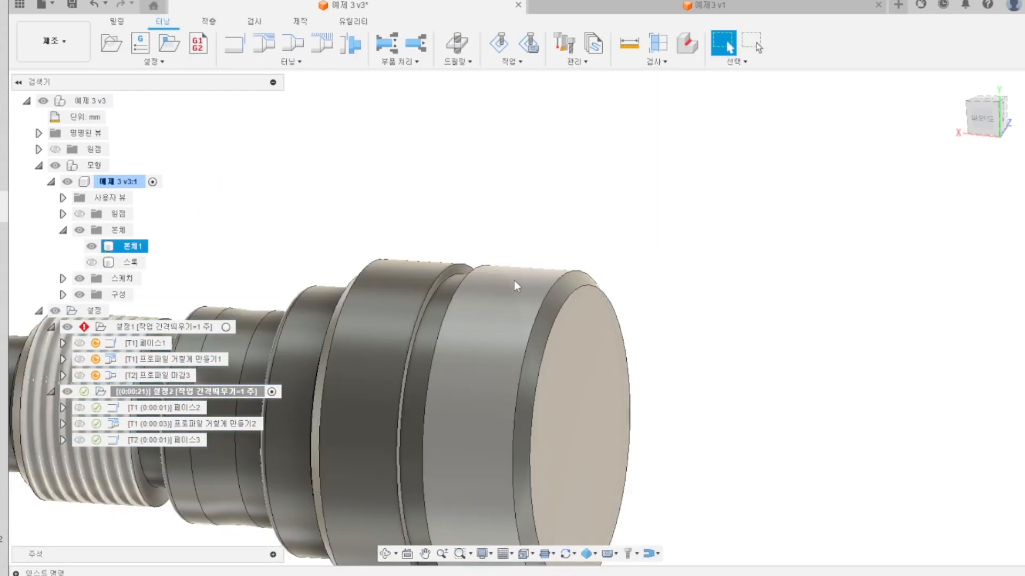
{"action": "middle_click_drag", "start_coordinate": [349, 280], "coordinate": [410, 199], "text": "shift"}
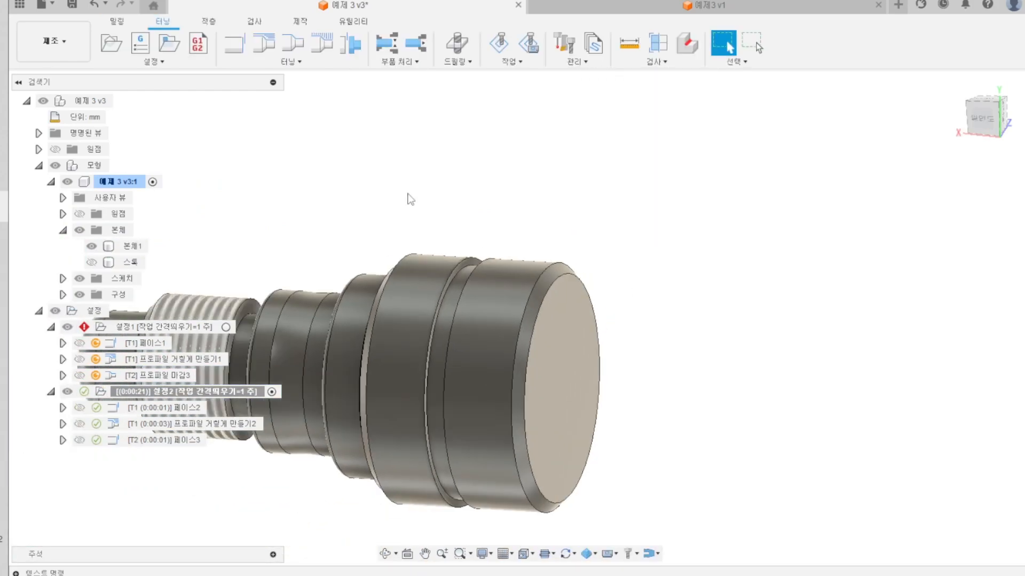
{"action": "left_click", "coordinate": [292, 44]}
{"action": "key", "text": "Escape"}
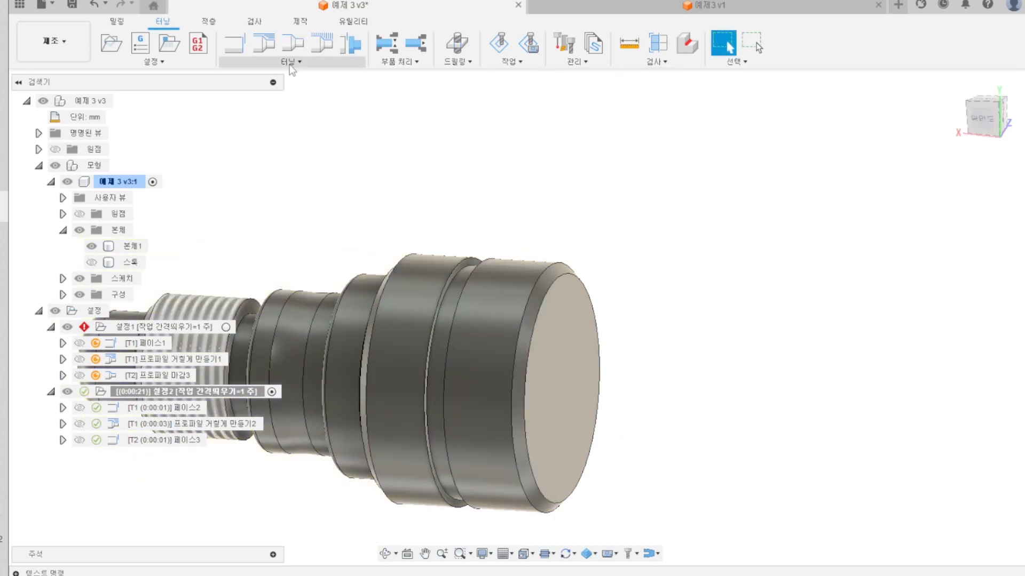
{"action": "left_click", "coordinate": [290, 62]}
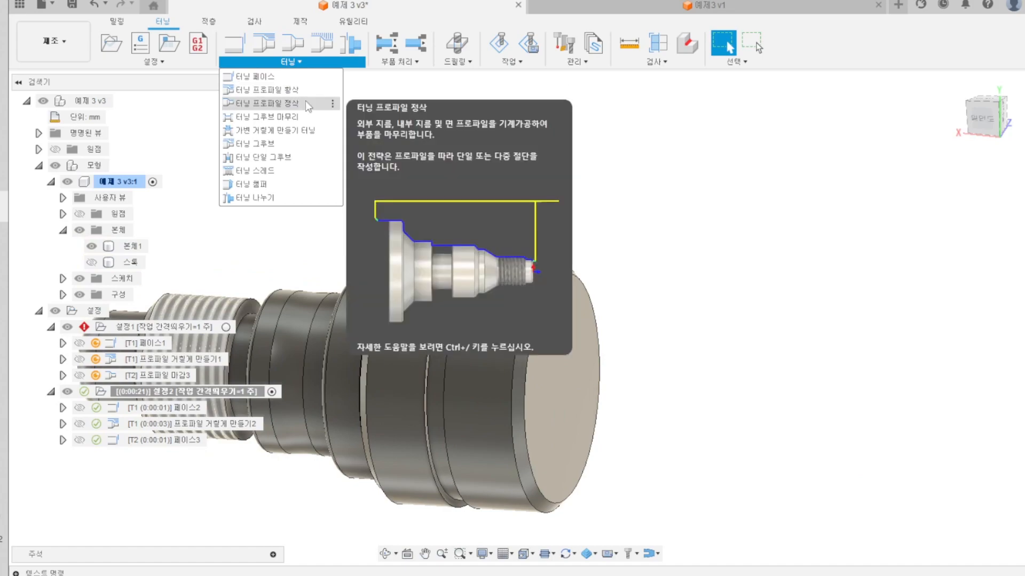
{"action": "left_click", "coordinate": [305, 102]}
{"action": "scroll", "coordinate": [494, 271], "scroll_direction": "up", "scroll_amount": 2}
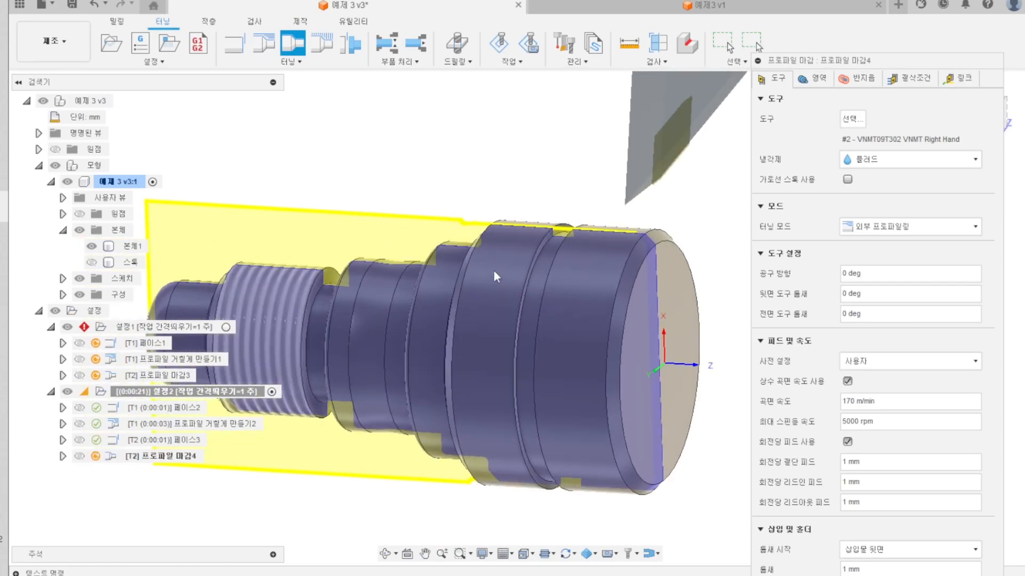
{"action": "left_click", "coordinate": [852, 119]}
{"action": "double_click", "coordinate": [373, 102]}
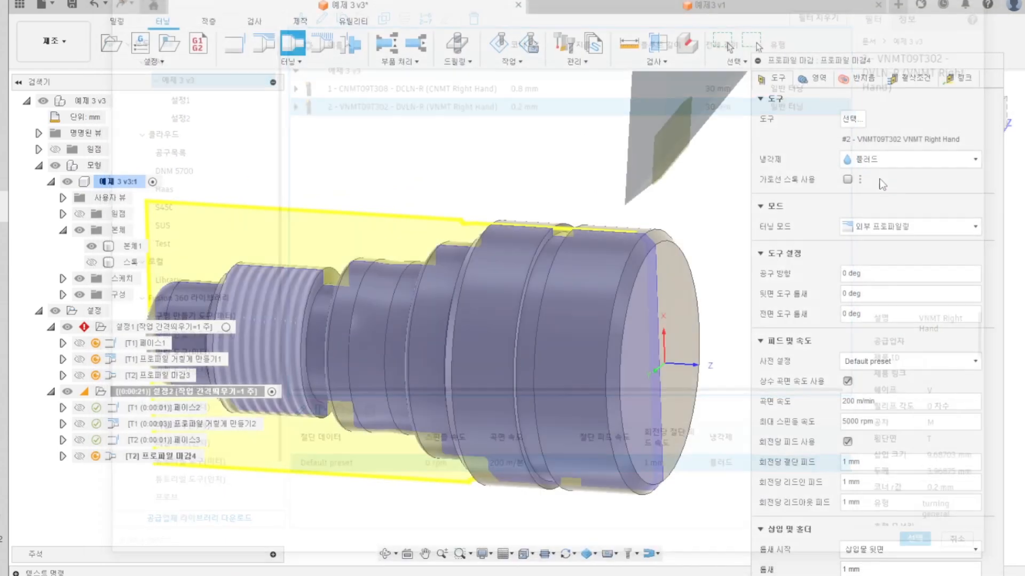
- Set the profile finishing surface speed to 170 m/min and the maximum spindle speed to 1500 rpm
{"action": "left_click", "coordinate": [881, 401]}
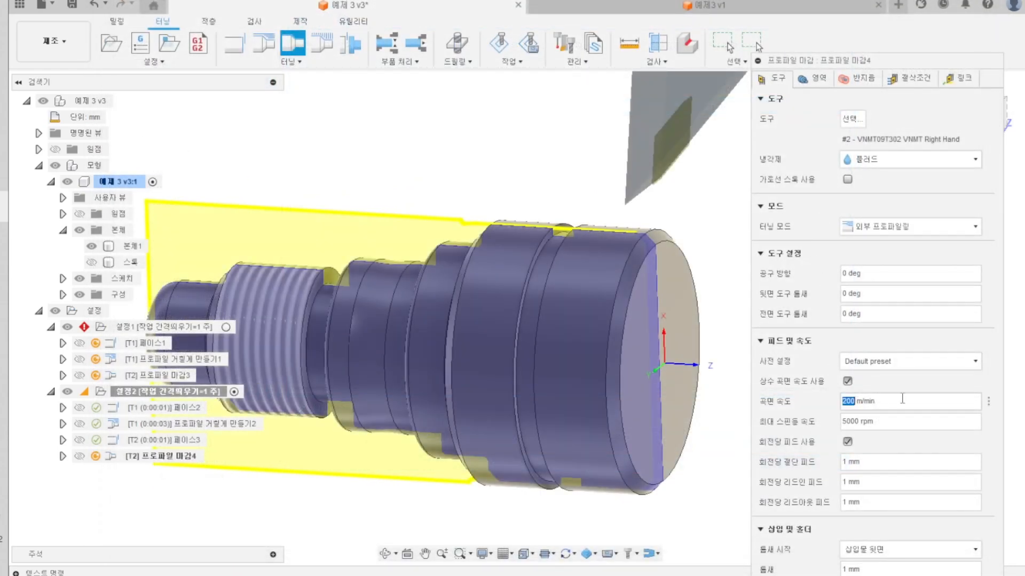
{"action": "type", "text": "170"}
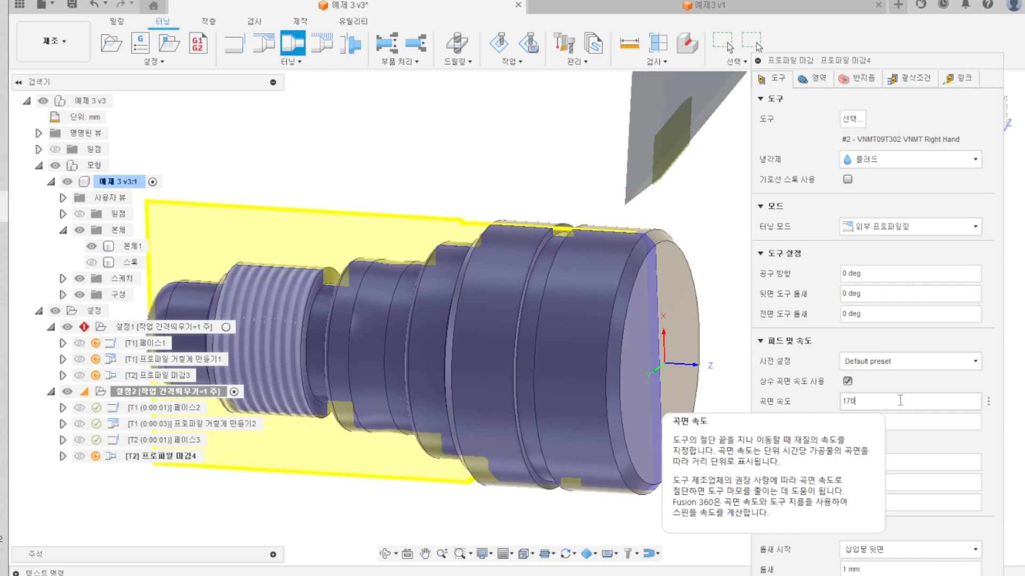
{"action": "left_click", "coordinate": [912, 422]}
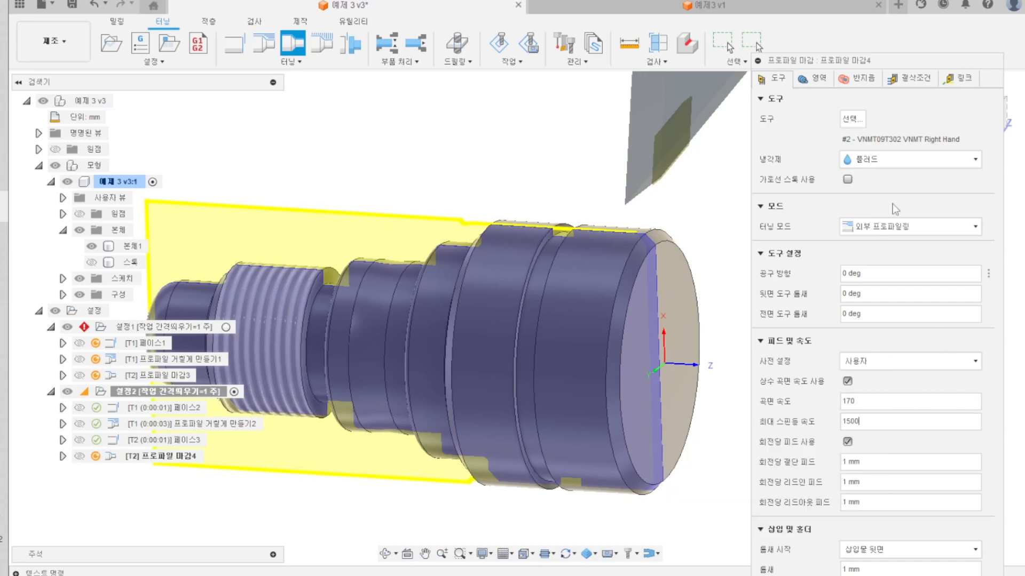
- Set the finishing operation's back mode to Selection (선택) and pick the shoulder face behind the largest diameter as reference
{"action": "left_click", "coordinate": [813, 79]}
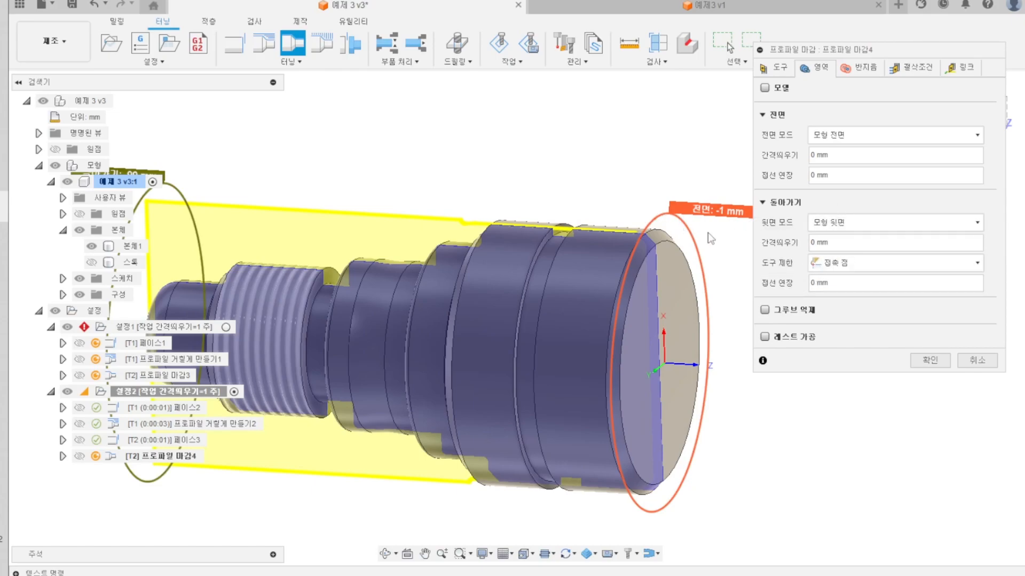
{"action": "left_click", "coordinate": [896, 222]}
{"action": "left_click", "coordinate": [838, 294]}
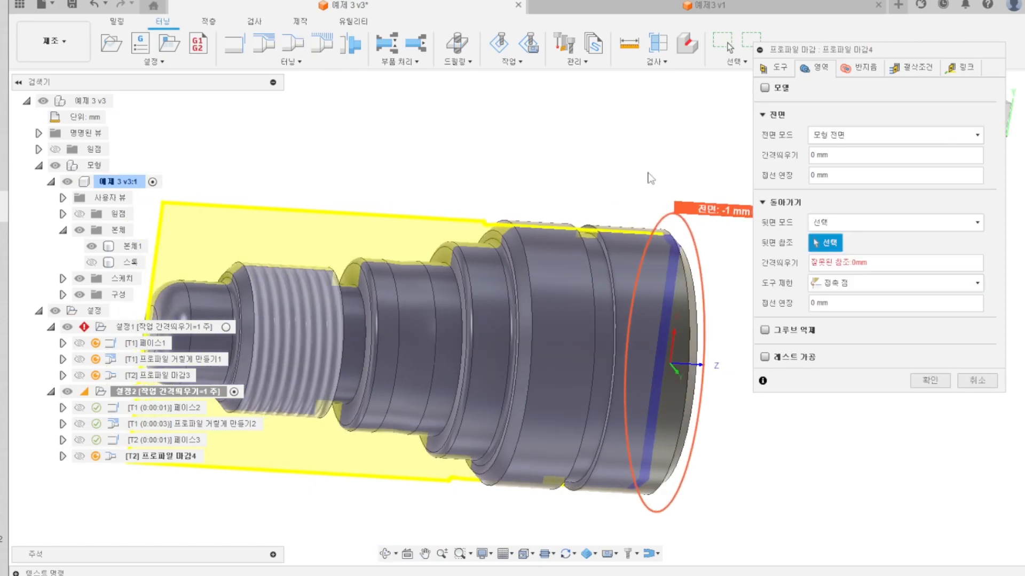
{"action": "scroll", "coordinate": [487, 265], "scroll_direction": "up", "scroll_amount": 6}
{"action": "left_click", "coordinate": [542, 257]}
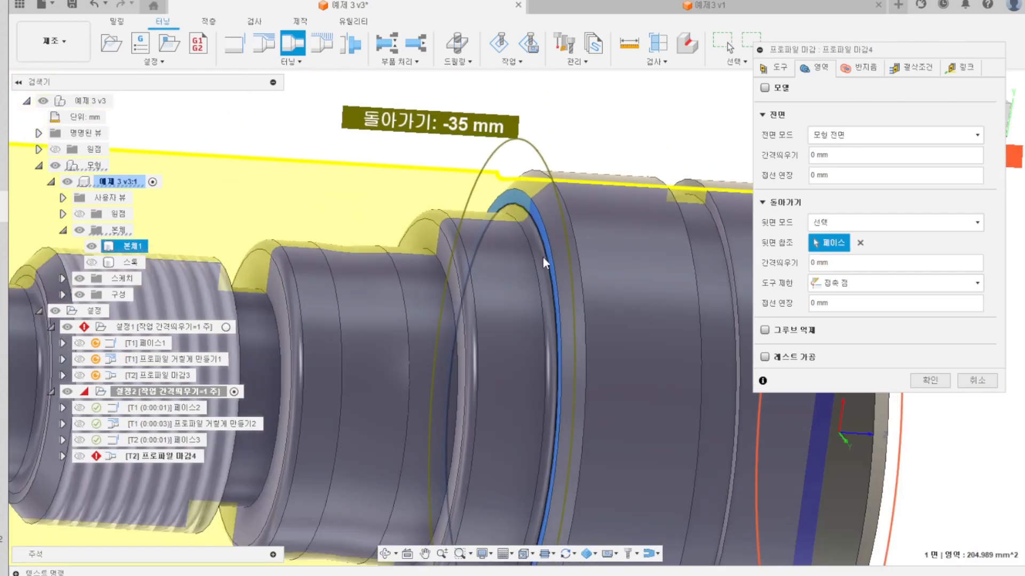
- Enable groove suppression (그루브 억제) for the finishing pass and select the three faces of the groove on the largest diameter
{"action": "scroll", "coordinate": [543, 258], "scroll_direction": "down", "scroll_amount": 5}
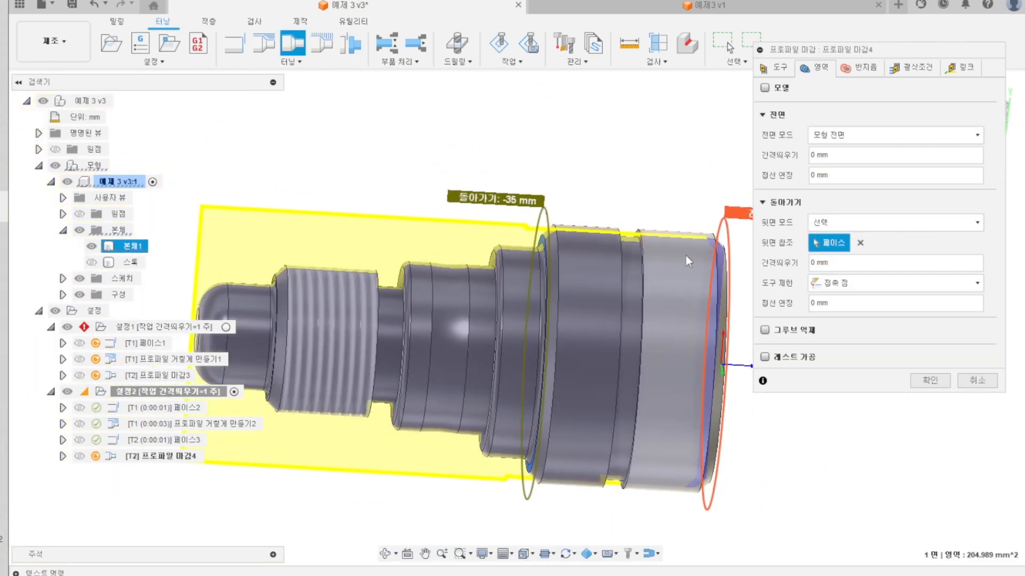
{"action": "scroll", "coordinate": [726, 265], "scroll_direction": "up", "scroll_amount": 2}
{"action": "scroll", "coordinate": [629, 246], "scroll_direction": "up", "scroll_amount": 2}
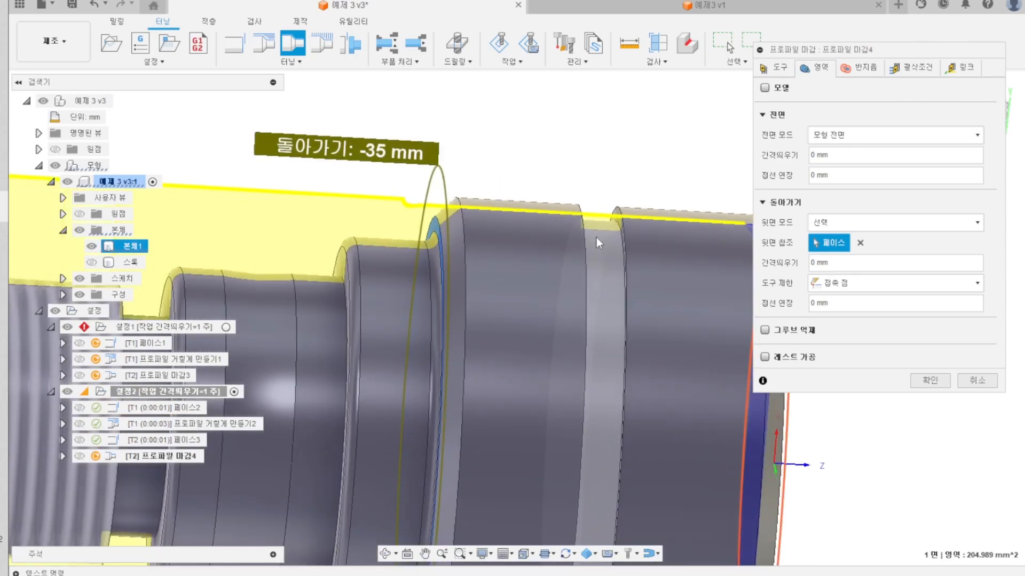
{"action": "left_click", "coordinate": [764, 330]}
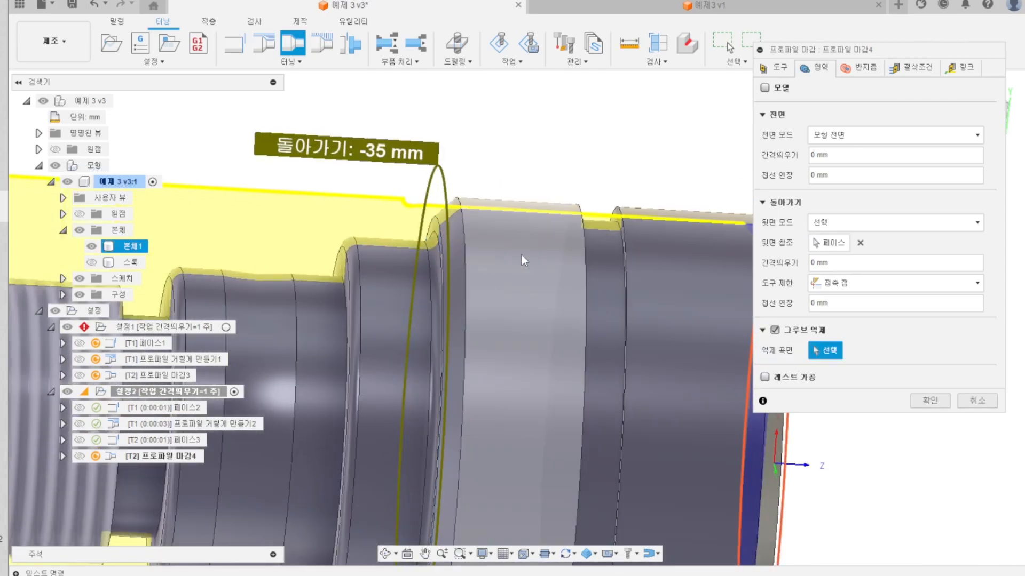
{"action": "scroll", "coordinate": [622, 243], "scroll_direction": "up", "scroll_amount": 3}
{"action": "left_click", "coordinate": [600, 230]}
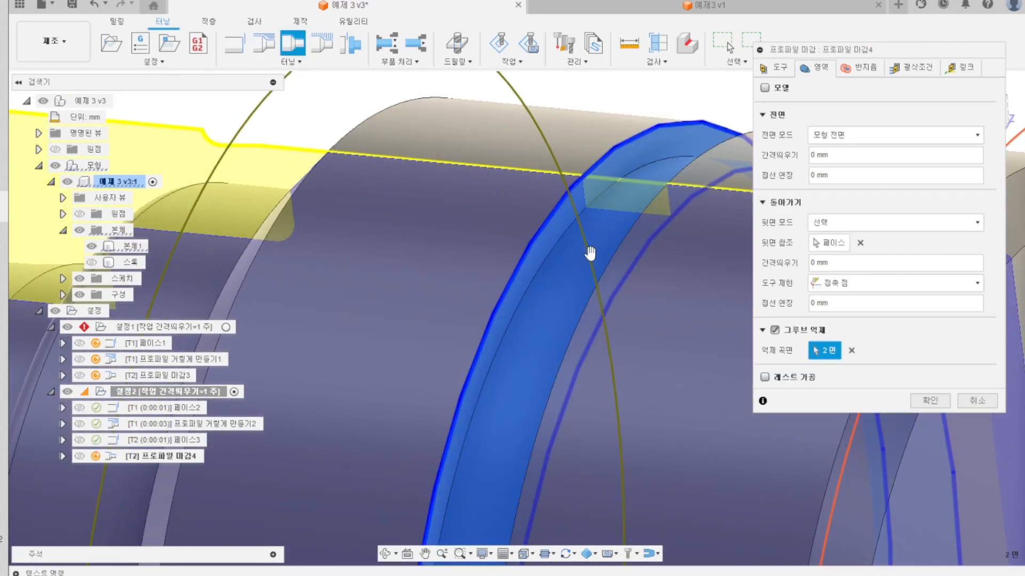
{"action": "scroll", "coordinate": [682, 256], "scroll_direction": "down", "scroll_amount": 5}
{"action": "scroll", "coordinate": [424, 289], "scroll_direction": "down", "scroll_amount": 2}
{"action": "scroll", "coordinate": [689, 278], "scroll_direction": "up", "scroll_amount": 4}
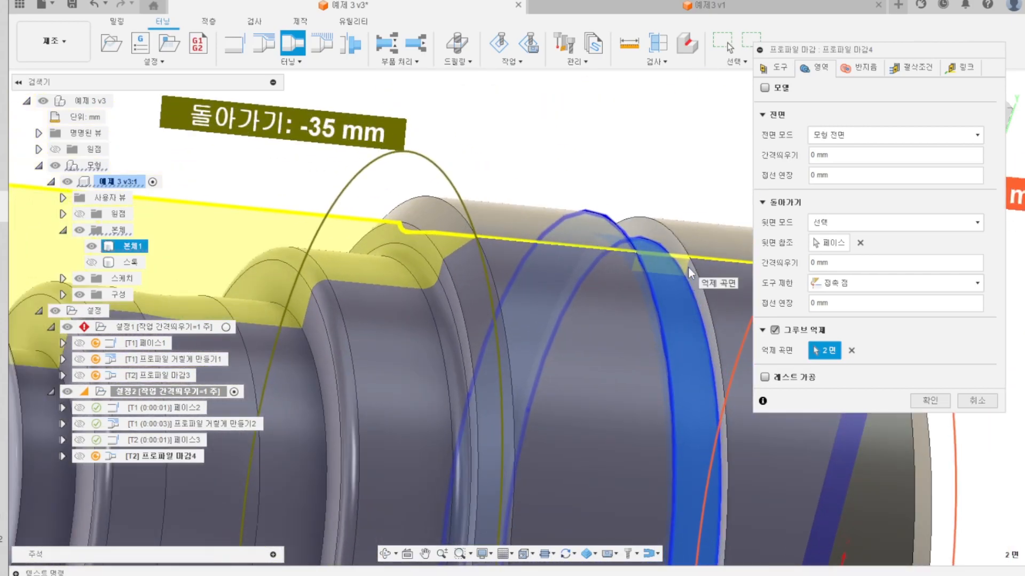
{"action": "left_click", "coordinate": [687, 267]}
{"action": "scroll", "coordinate": [459, 276], "scroll_direction": "down", "scroll_amount": 4}
{"action": "middle_click_drag", "start_coordinate": [536, 291], "coordinate": [572, 294], "text": "shift"}
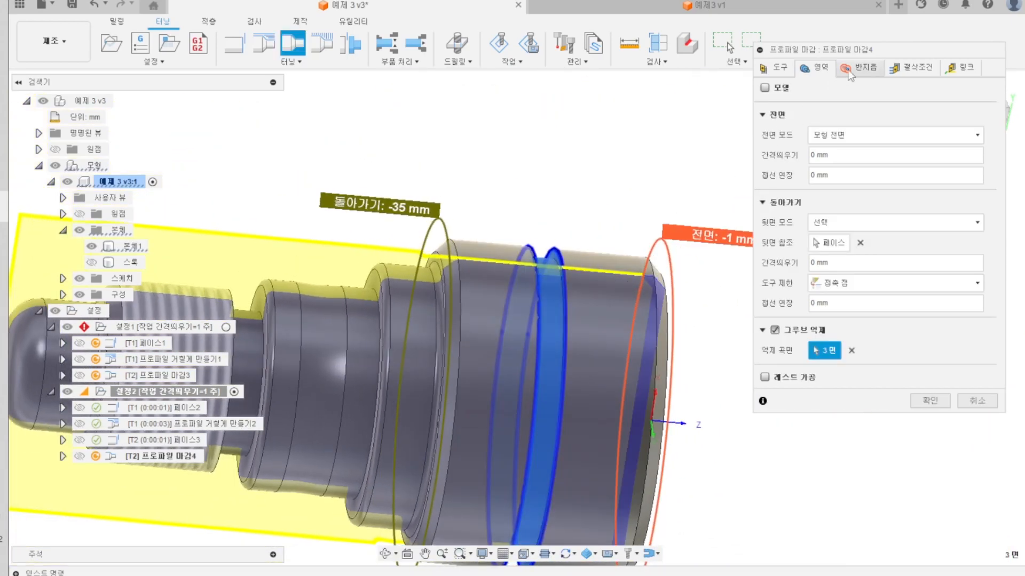
- Review the finishing operation's radii and passes settings, keep them, and generate the toolpath
{"action": "left_click", "coordinate": [849, 68]}
{"action": "left_click", "coordinate": [910, 68]}
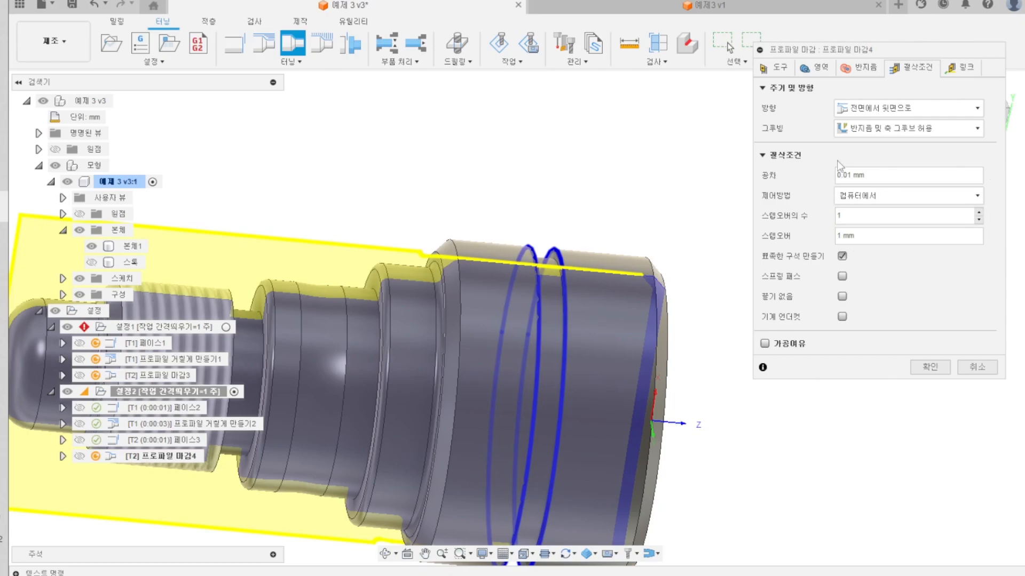
{"action": "left_click", "coordinate": [928, 369]}
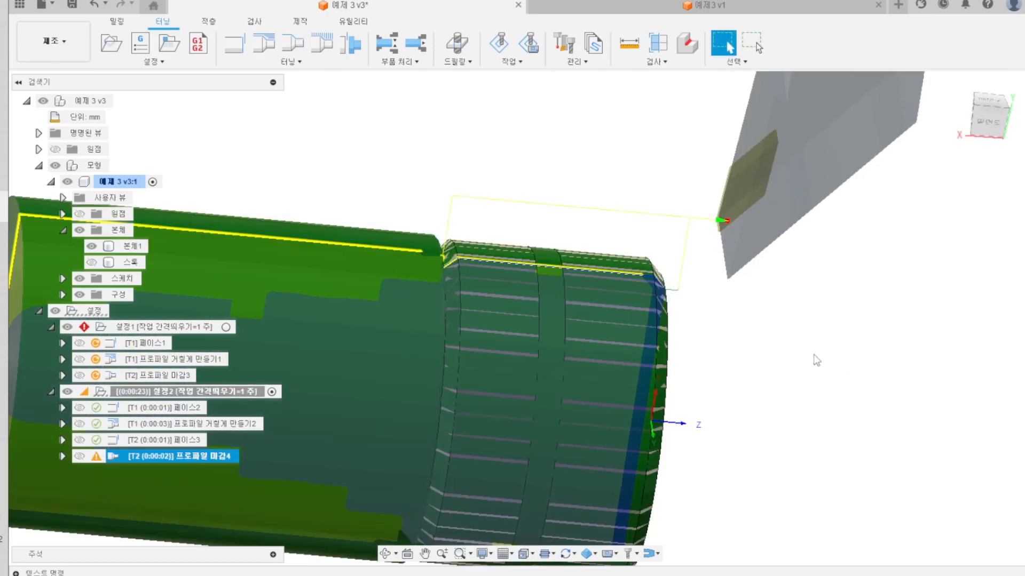
- Inspect the finishing toolpath from the side at the front chamfer, across the groove and at the rear chamfer
{"action": "middle_click_drag", "start_coordinate": [811, 352], "coordinate": [863, 302], "text": "shift"}
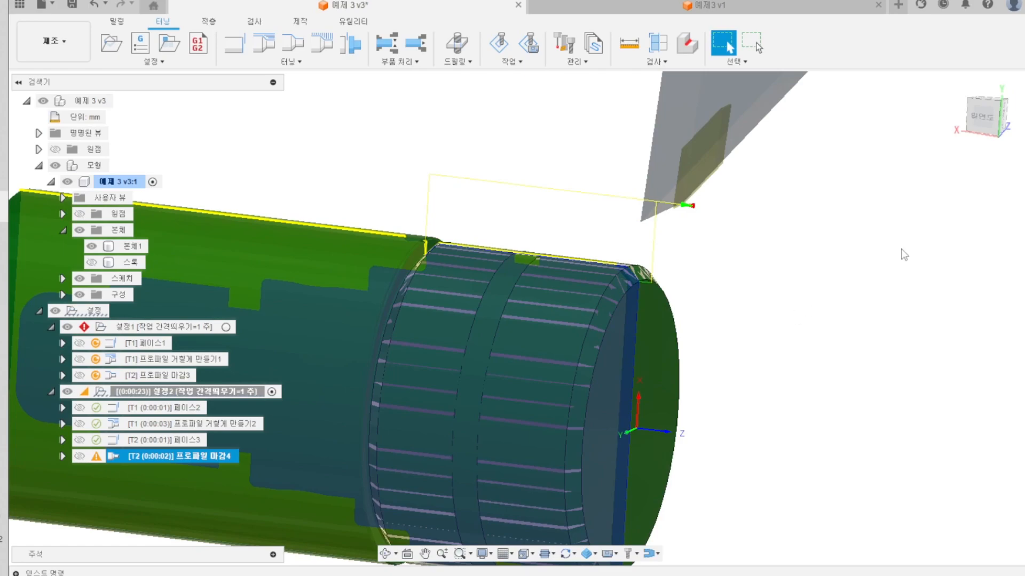
{"action": "left_click", "coordinate": [985, 106]}
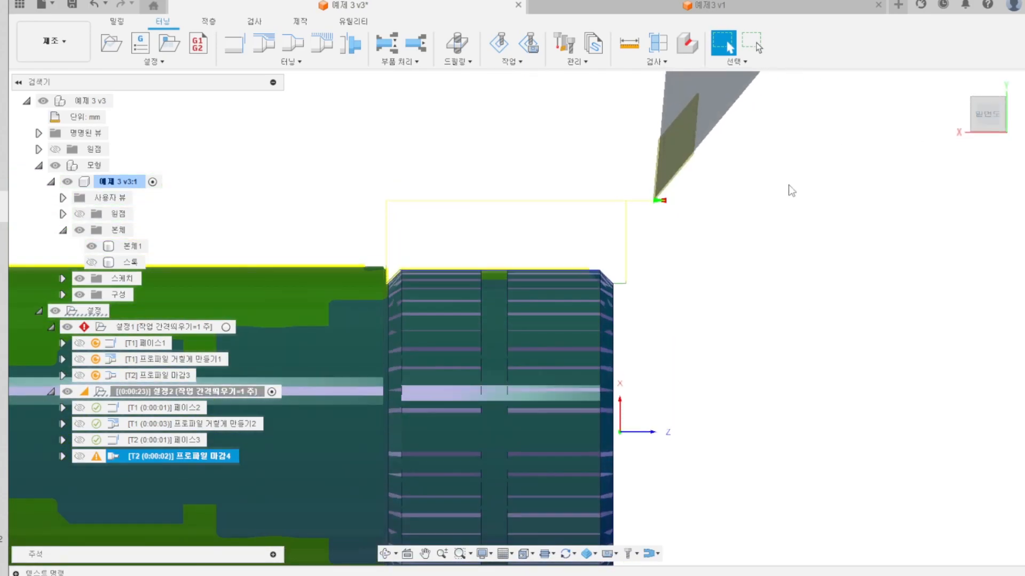
{"action": "scroll", "coordinate": [634, 293], "scroll_direction": "up", "scroll_amount": 3}
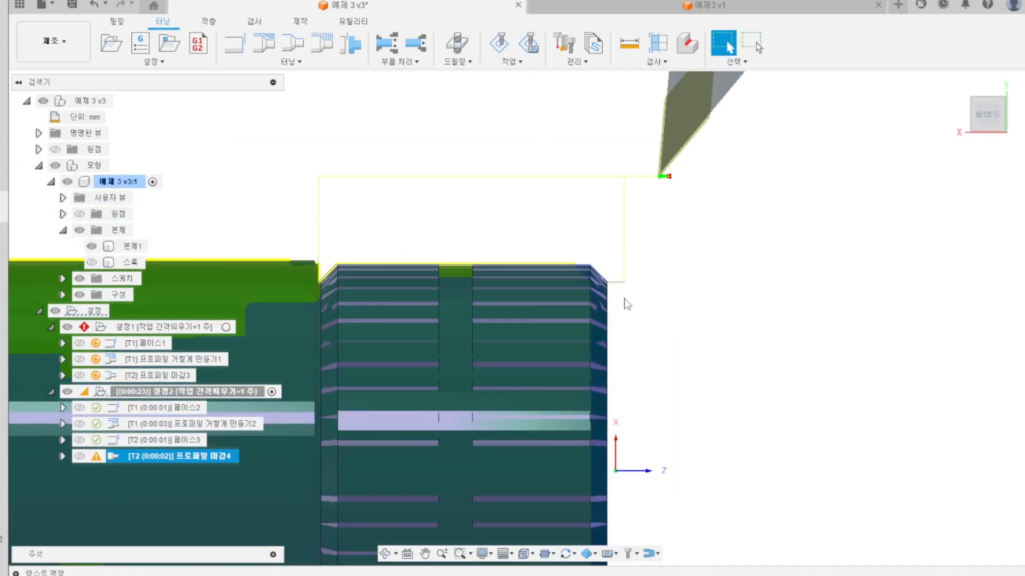
{"action": "scroll", "coordinate": [614, 293], "scroll_direction": "up", "scroll_amount": 5}
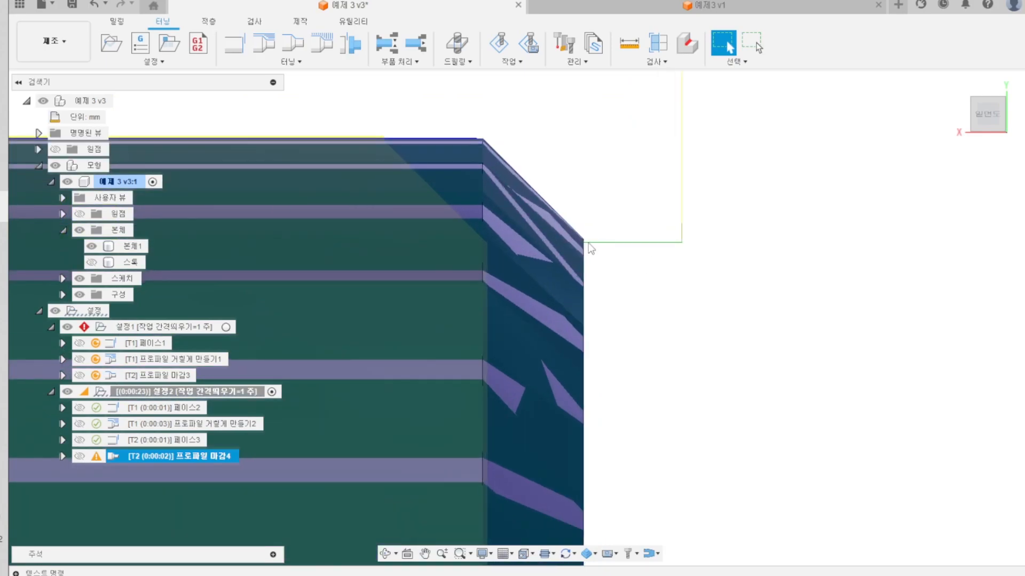
{"action": "scroll", "coordinate": [594, 249], "scroll_direction": "down", "scroll_amount": 6}
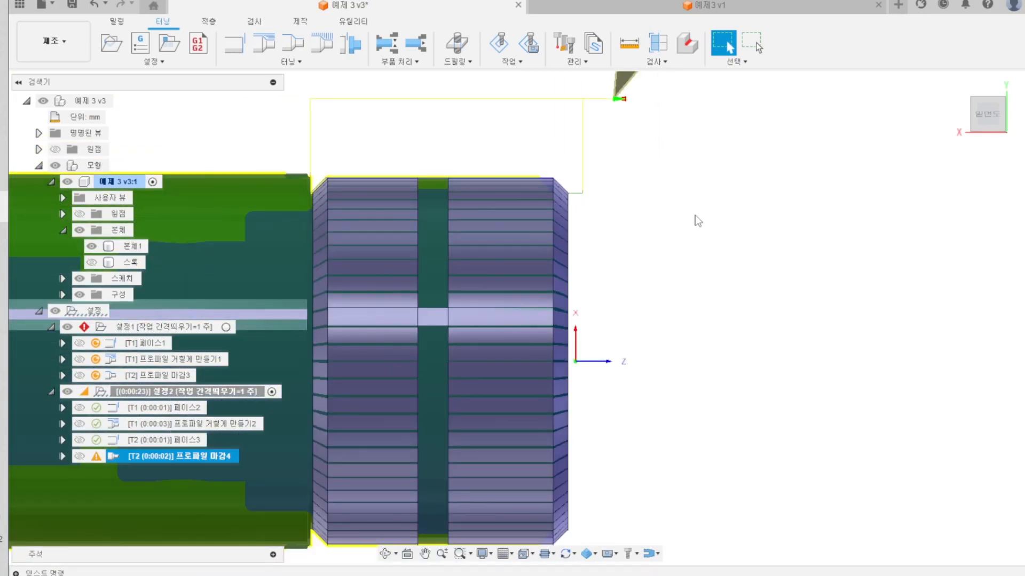
{"action": "scroll", "coordinate": [483, 170], "scroll_direction": "up", "scroll_amount": 3}
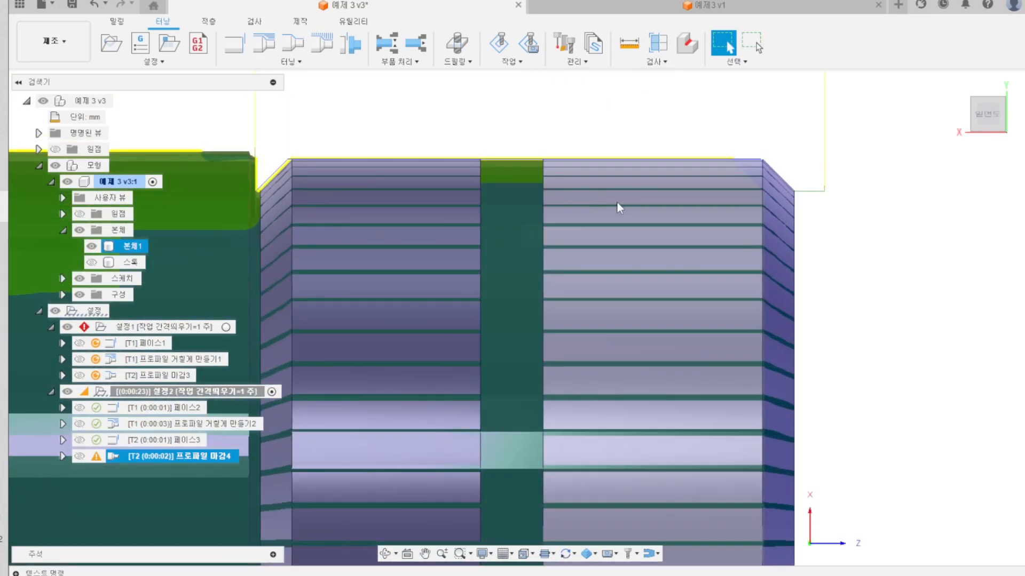
{"action": "scroll", "coordinate": [523, 197], "scroll_direction": "down", "scroll_amount": 2}
{"action": "scroll", "coordinate": [424, 197], "scroll_direction": "up", "scroll_amount": 5}
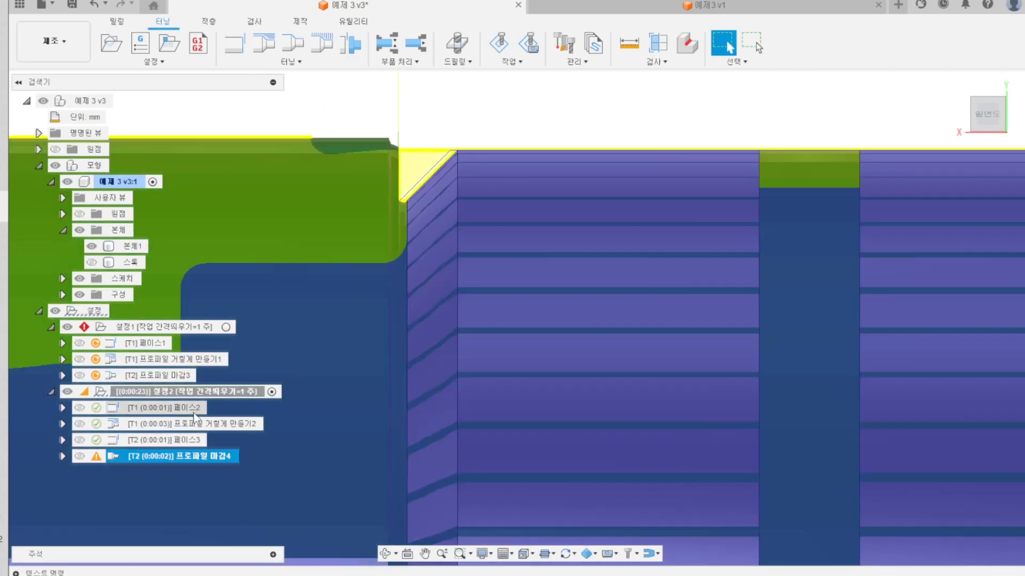
- Compare the profile roughing and profile finishing toolpaths at the rear chamfer of the largest diameter
{"action": "left_click", "coordinate": [192, 424]}
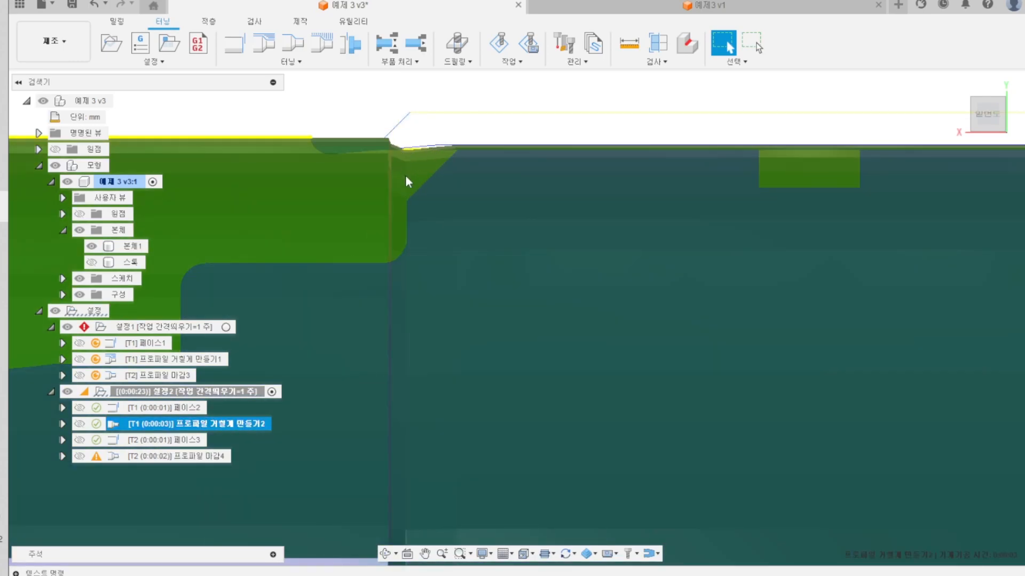
{"action": "left_click", "coordinate": [189, 455]}
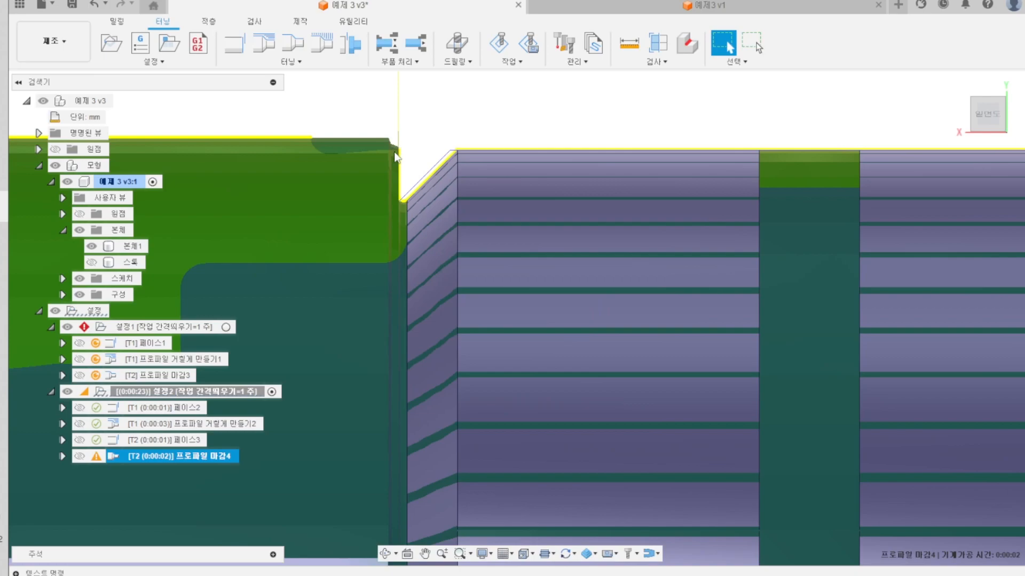
{"action": "scroll", "coordinate": [399, 172], "scroll_direction": "down", "scroll_amount": 6}
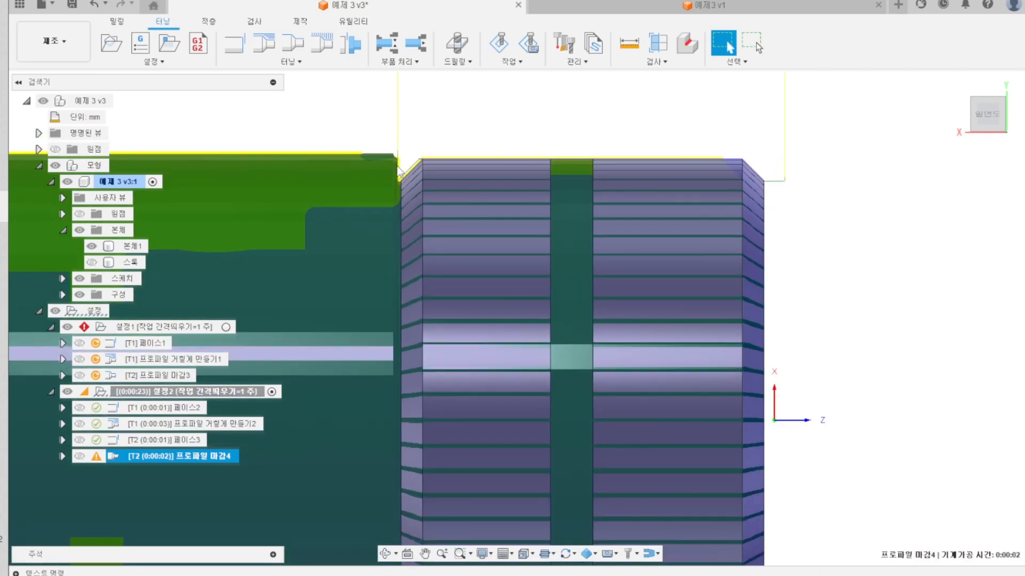
{"action": "scroll", "coordinate": [515, 279], "scroll_direction": "up", "scroll_amount": 5}
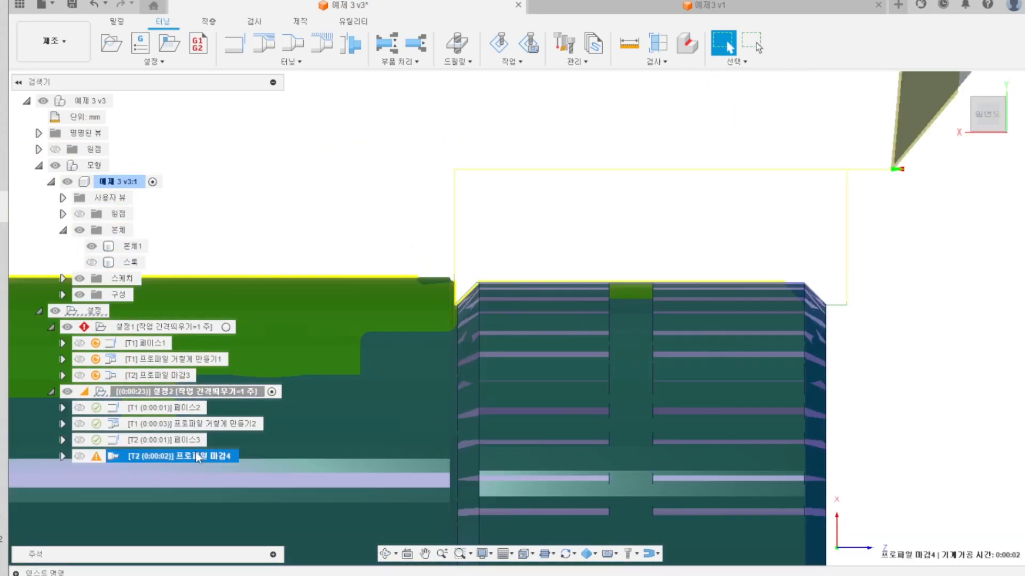
- Edit the profile finishing operation's back limit, setting both its offset (간격띄우기) and tangential extension (접선 연장) to 2 mm
{"action": "double_click", "coordinate": [196, 453]}
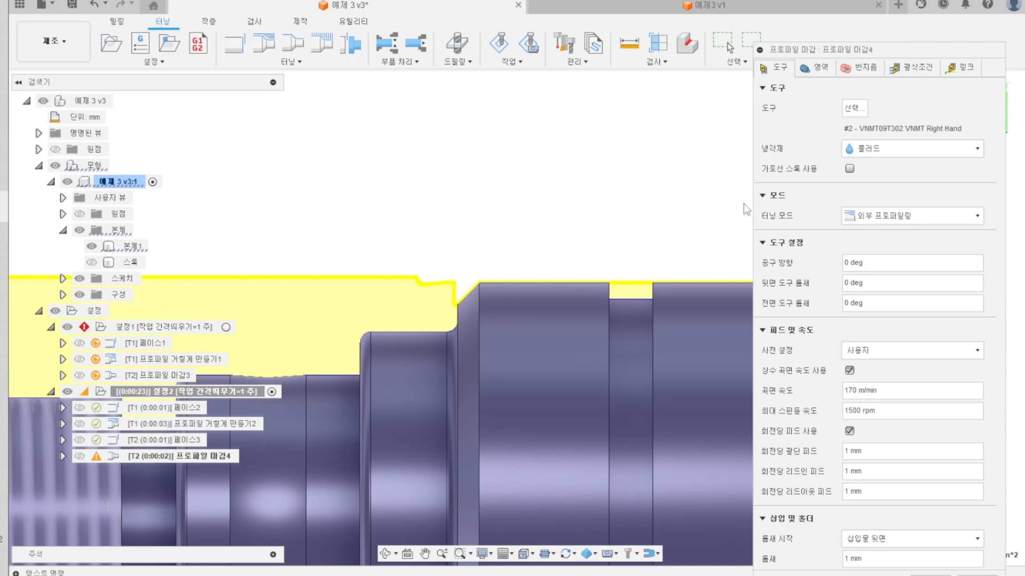
{"action": "left_click", "coordinate": [827, 68]}
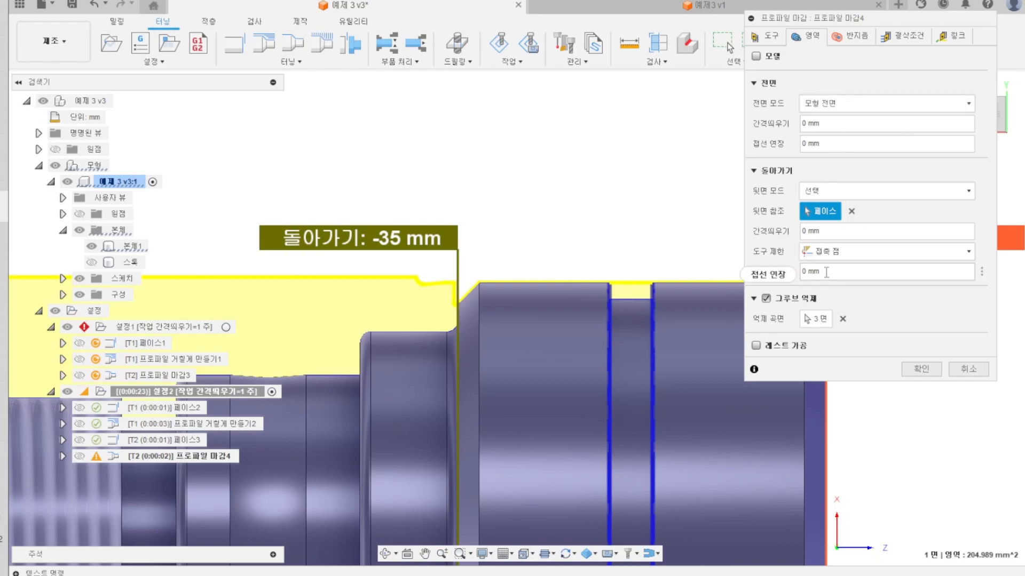
{"action": "mouse_move", "coordinate": [826, 272]}
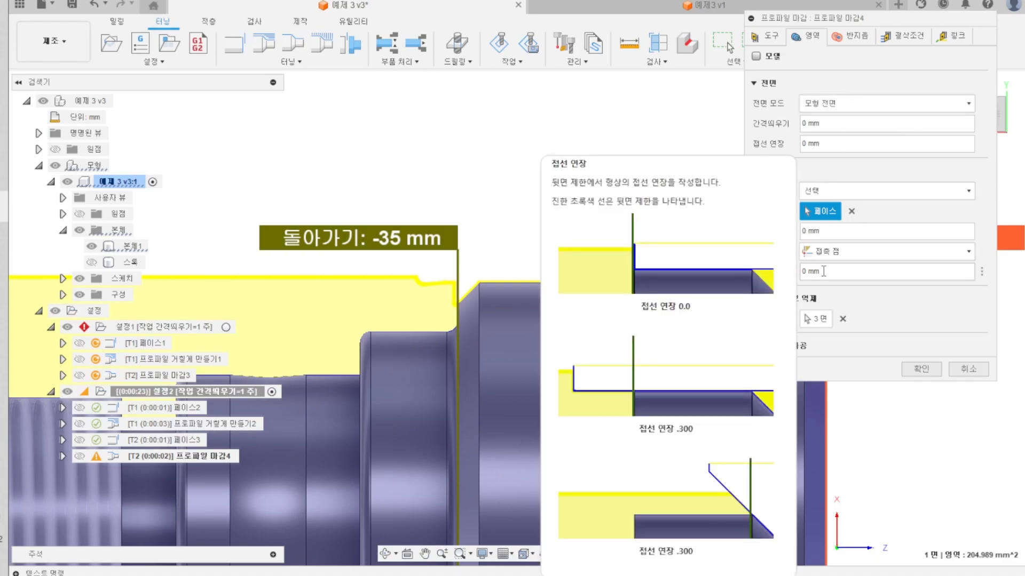
{"action": "double_click", "coordinate": [805, 230]}
{"action": "type", "text": "2"}
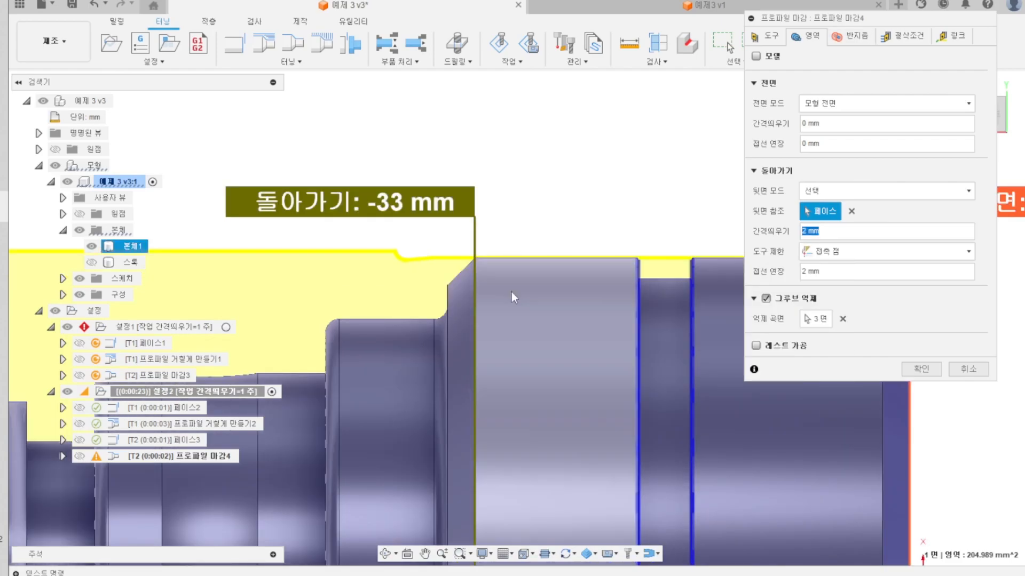
- Check the offset back limit against the rear chamfer of the largest diameter and regenerate the finishing toolpath
{"action": "scroll", "coordinate": [453, 307], "scroll_direction": "up", "scroll_amount": 5}
{"action": "scroll", "coordinate": [459, 312], "scroll_direction": "up", "scroll_amount": 3}
{"action": "left_click", "coordinate": [851, 231]}
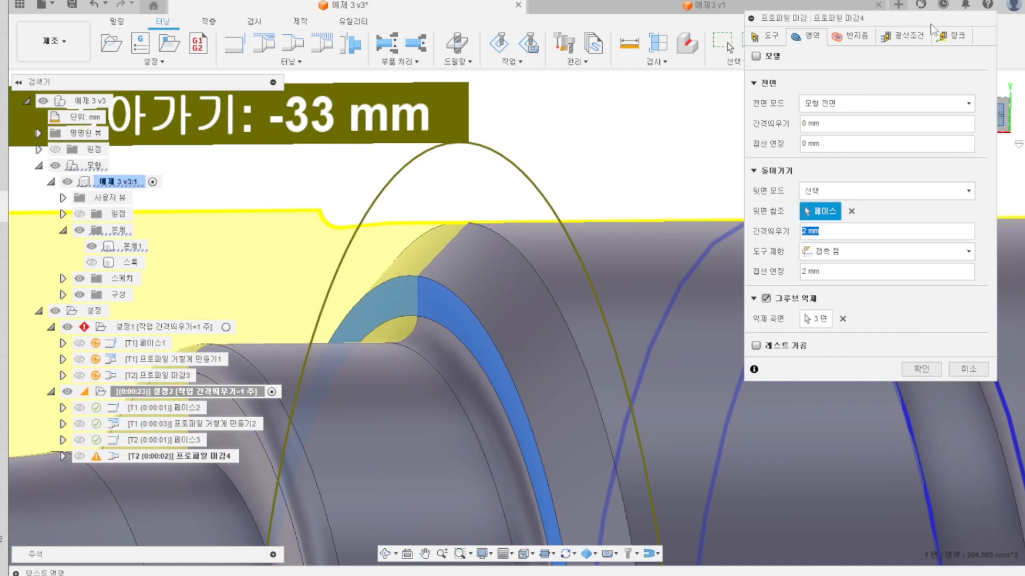
{"action": "left_click_drag", "start_coordinate": [930, 22], "coordinate": [881, 26]}
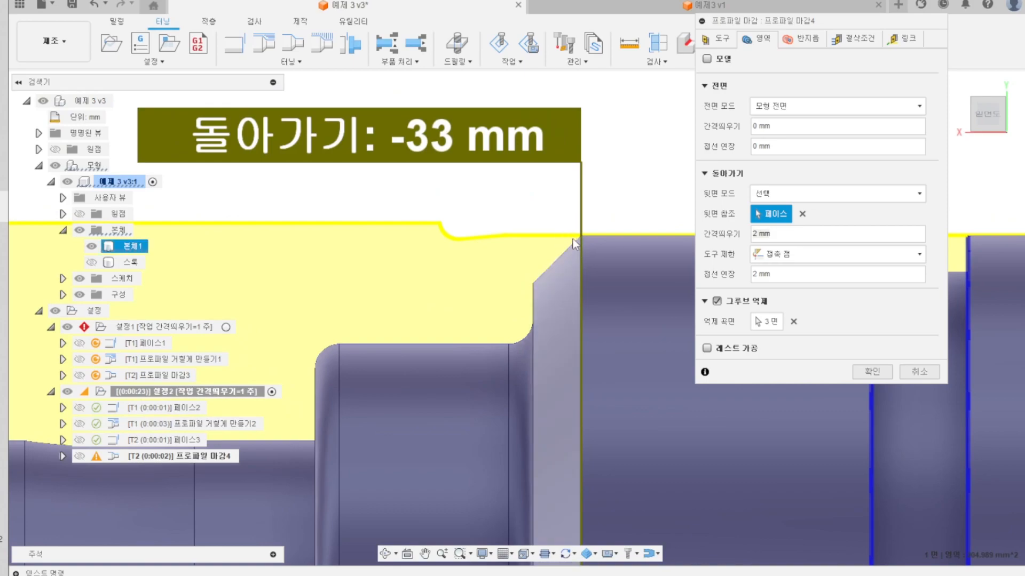
{"action": "left_click", "coordinate": [785, 281]}
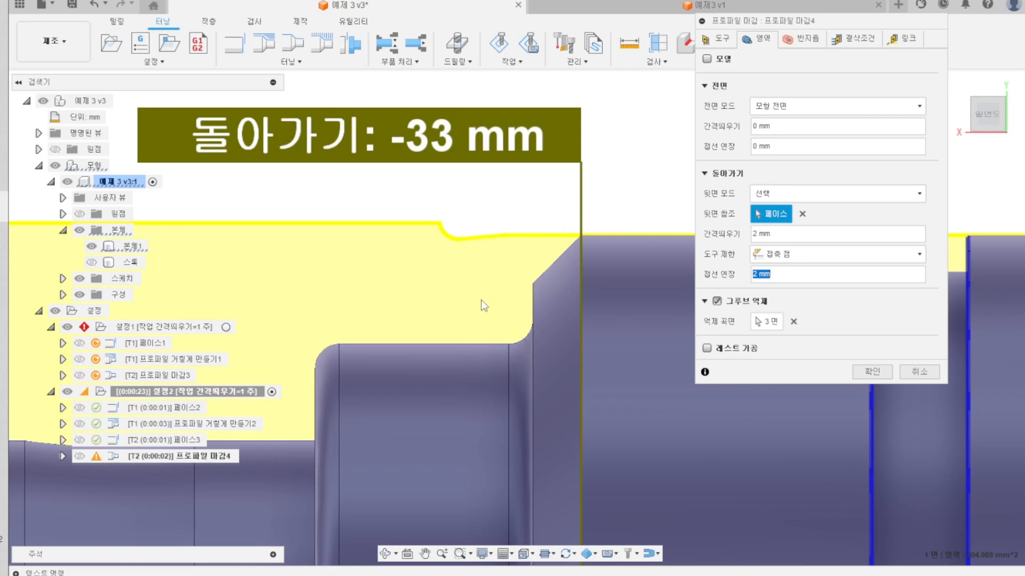
{"action": "left_click", "coordinate": [872, 372]}
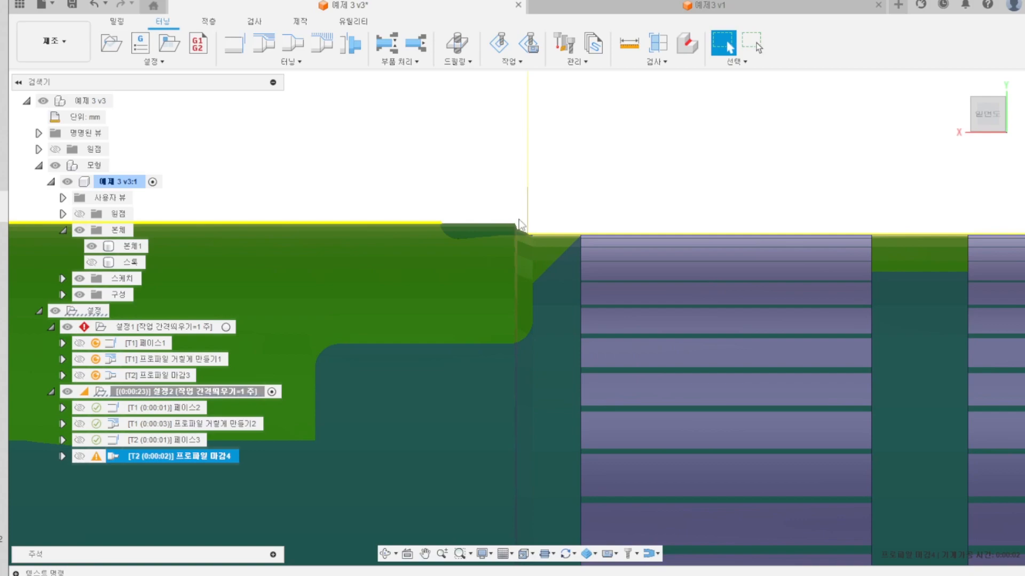
- Simulate the profile finishing toolpath with stock comparison, check the machined largest diameter, and exit the simulation
{"action": "scroll", "coordinate": [531, 219], "scroll_direction": "down", "scroll_amount": 5}
{"action": "scroll", "coordinate": [490, 370], "scroll_direction": "down", "scroll_amount": 3}
{"action": "scroll", "coordinate": [525, 234], "scroll_direction": "up", "scroll_amount": 4}
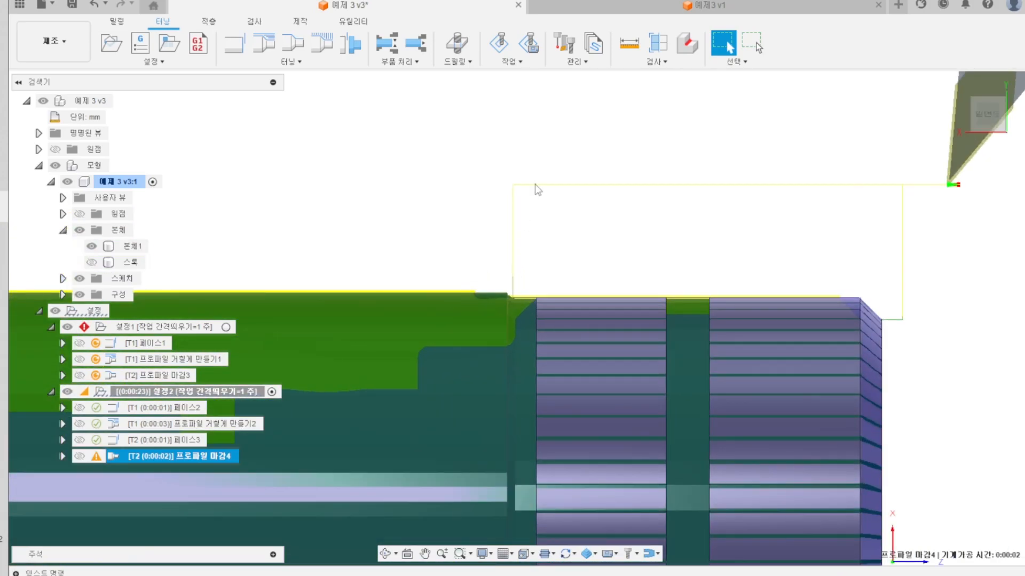
{"action": "left_click", "coordinate": [499, 43]}
{"action": "scroll", "coordinate": [245, 287], "scroll_direction": "down", "scroll_amount": 4}
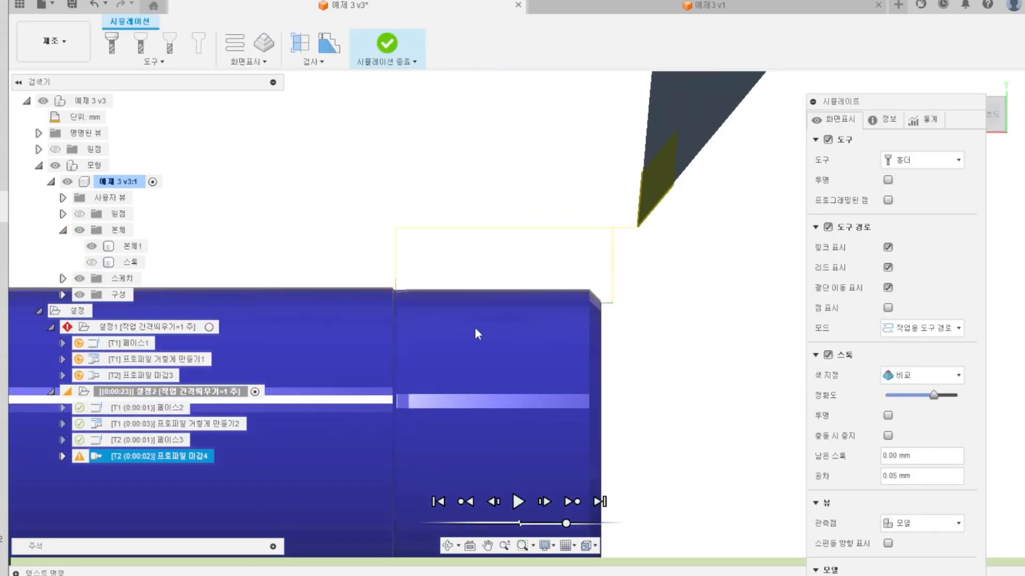
{"action": "scroll", "coordinate": [557, 323], "scroll_direction": "up", "scroll_amount": 4}
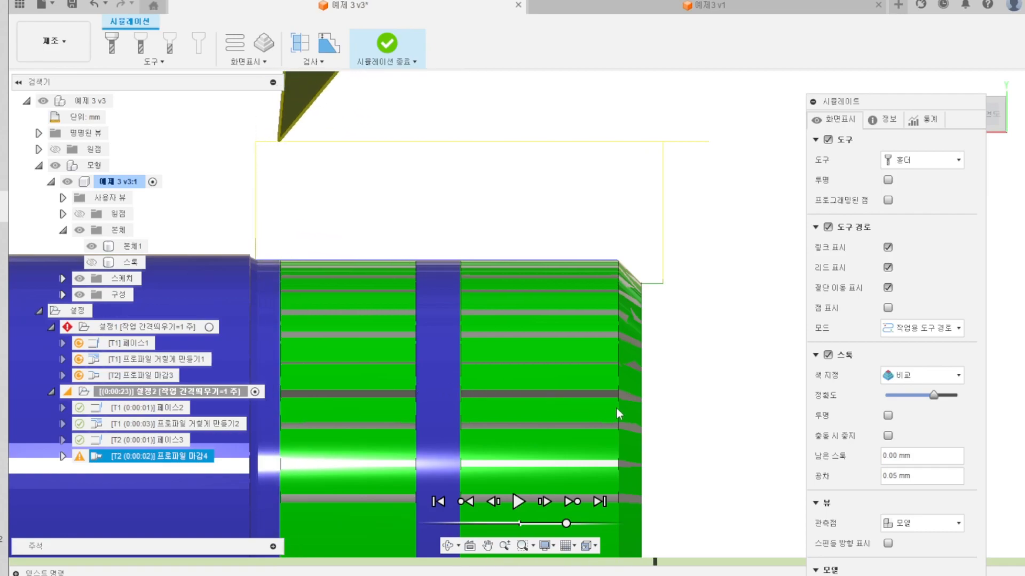
{"action": "key", "text": "Escape"}
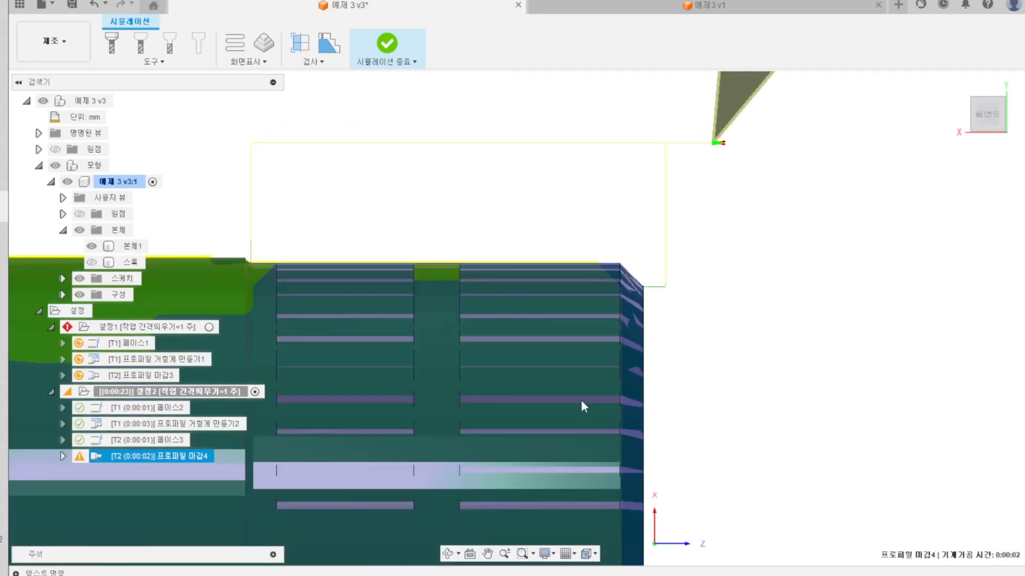
{"action": "left_click", "coordinate": [262, 276]}
- Inspect where the finishing toolpath leaves the part beyond the rear edge of the largest diameter
{"action": "scroll", "coordinate": [542, 286], "scroll_direction": "up", "scroll_amount": 2}
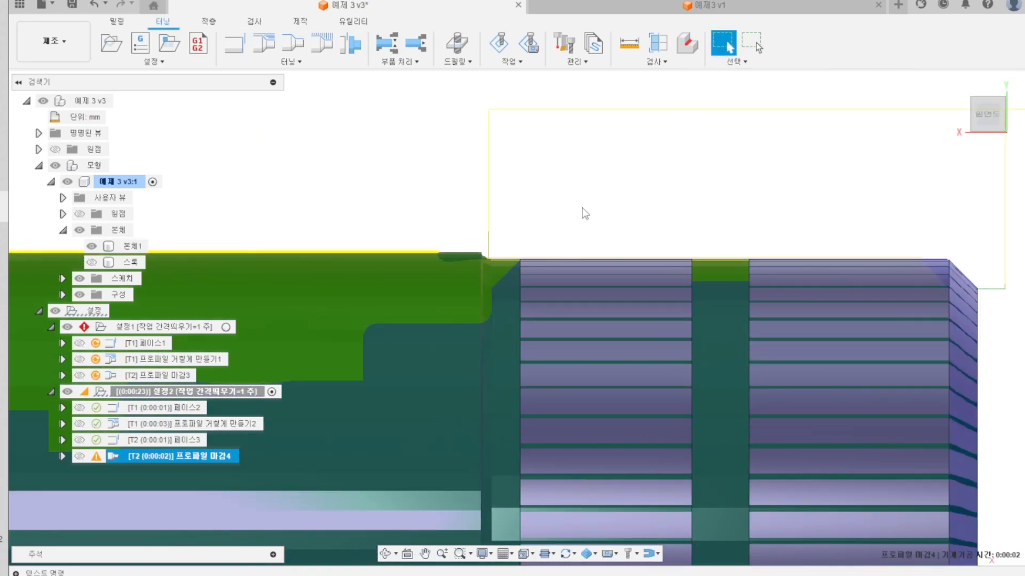
{"action": "scroll", "coordinate": [549, 252], "scroll_direction": "down", "scroll_amount": 6}
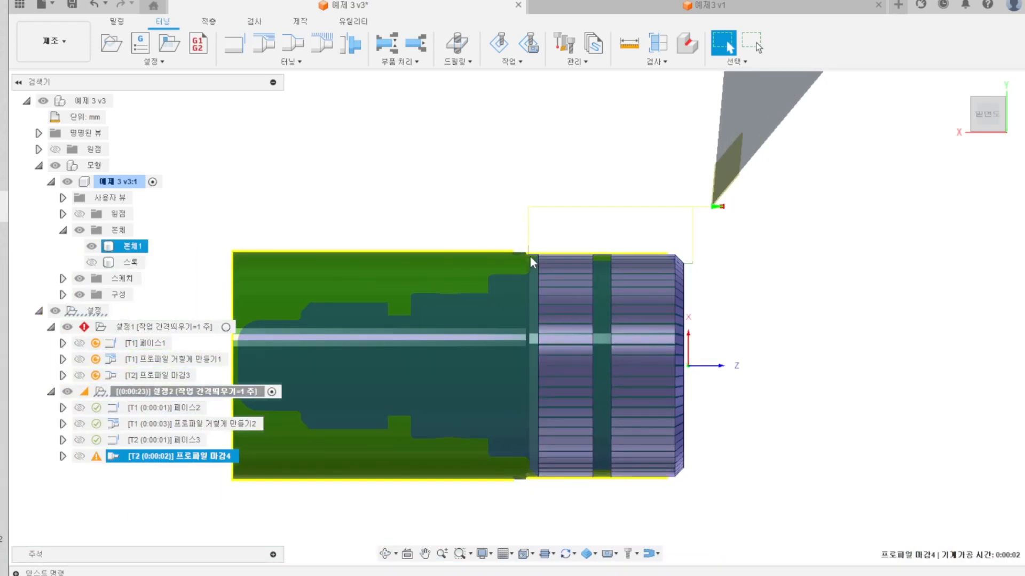
{"action": "scroll", "coordinate": [529, 255], "scroll_direction": "up", "scroll_amount": 4}
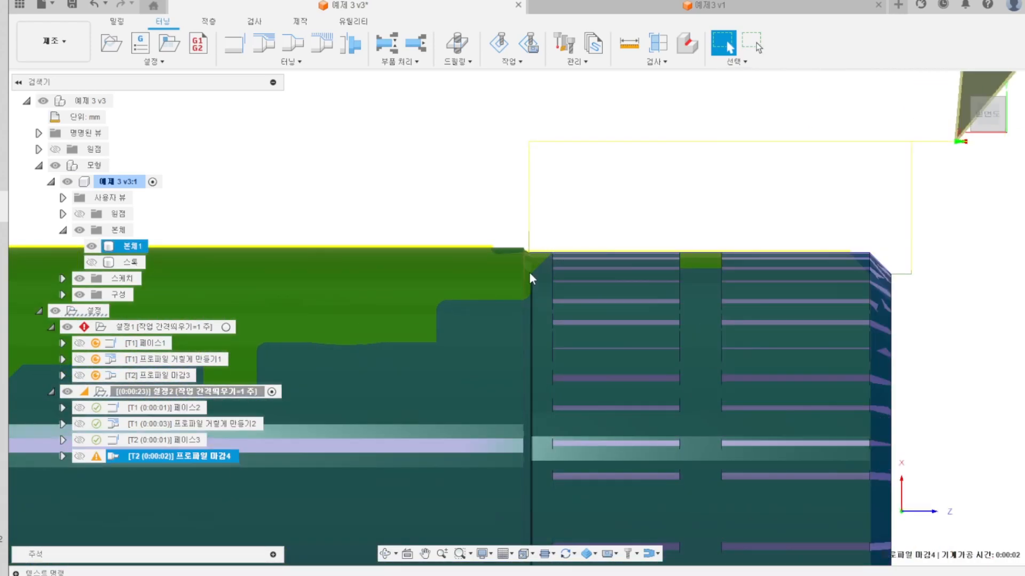
{"action": "scroll", "coordinate": [530, 253], "scroll_direction": "up", "scroll_amount": 3}
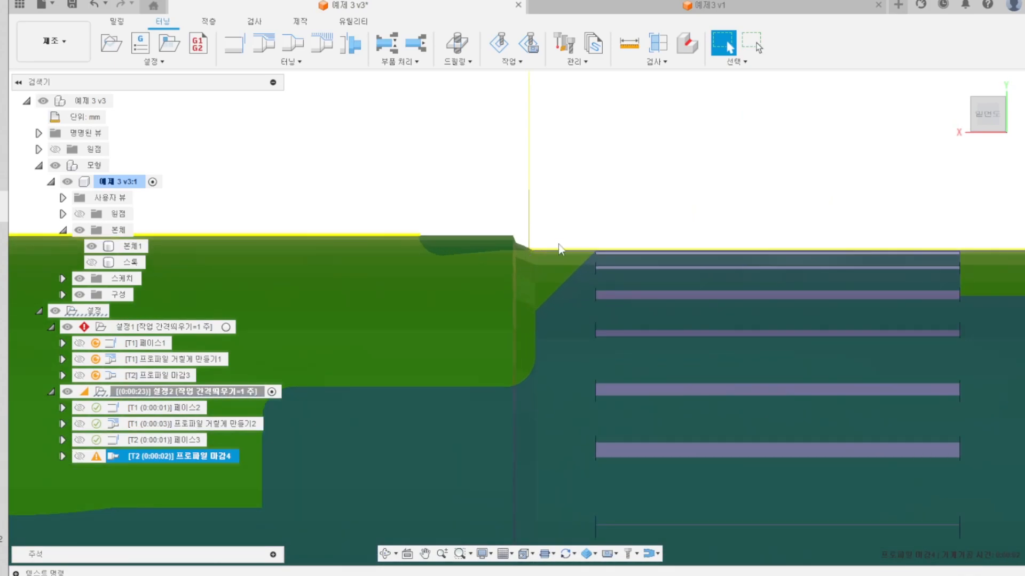
{"action": "scroll", "coordinate": [543, 292], "scroll_direction": "down", "scroll_amount": 3}
{"action": "scroll", "coordinate": [533, 291], "scroll_direction": "up", "scroll_amount": 3}
{"action": "scroll", "coordinate": [520, 248], "scroll_direction": "down", "scroll_amount": 1}
{"action": "scroll", "coordinate": [520, 248], "scroll_direction": "down", "scroll_amount": 3}
- Compare the profile roughing and profile finishing toolpaths at the rear end of the largest diameter
{"action": "left_click", "coordinate": [218, 425]}
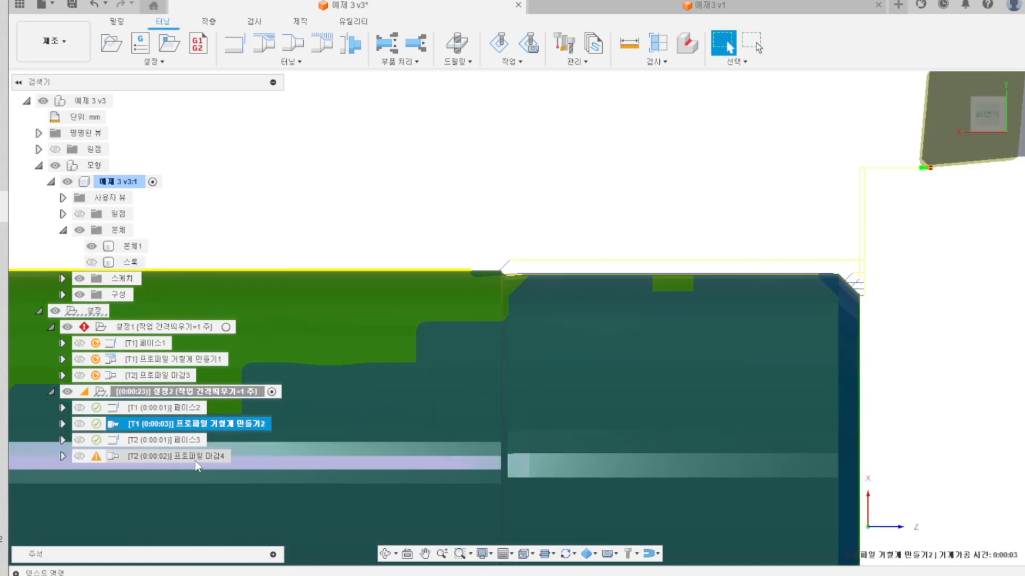
{"action": "left_click", "coordinate": [194, 457]}
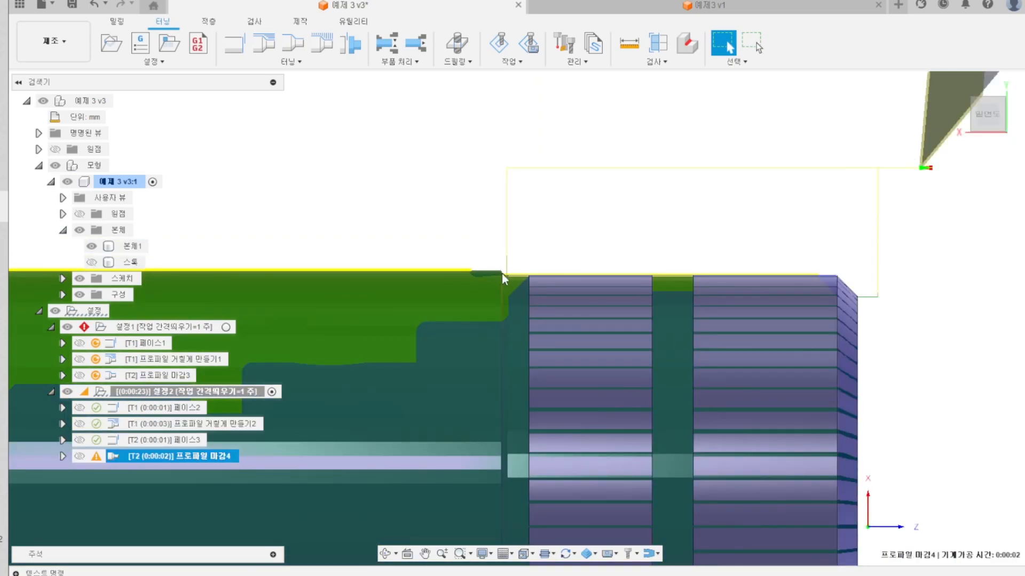
{"action": "left_click", "coordinate": [181, 440]}
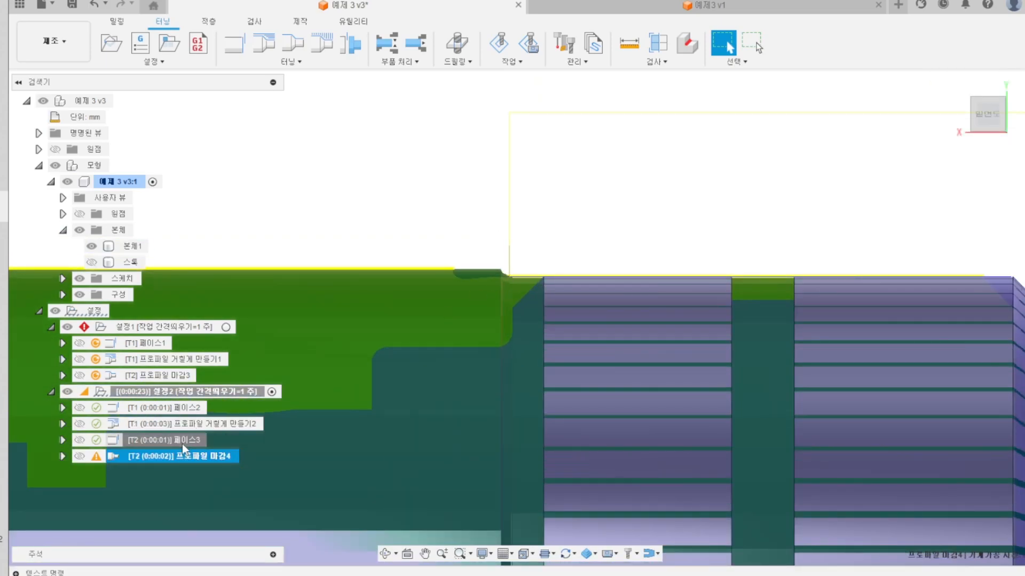
{"action": "left_click", "coordinate": [217, 455]}
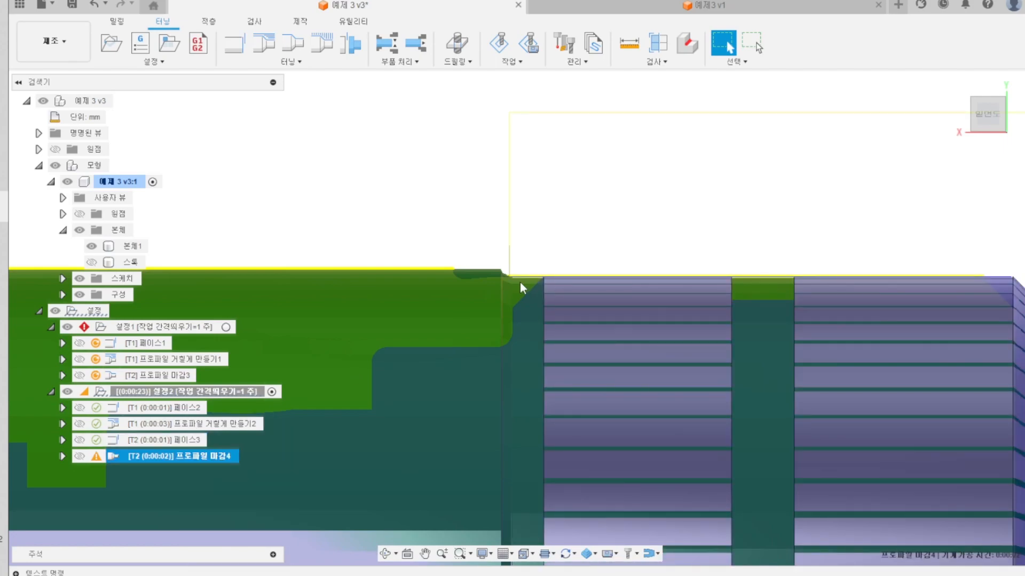
- Set the profile finishing's back tangential extension (접선 연장) to 1.5 mm and regenerate the toolpath
{"action": "double_click", "coordinate": [170, 454]}
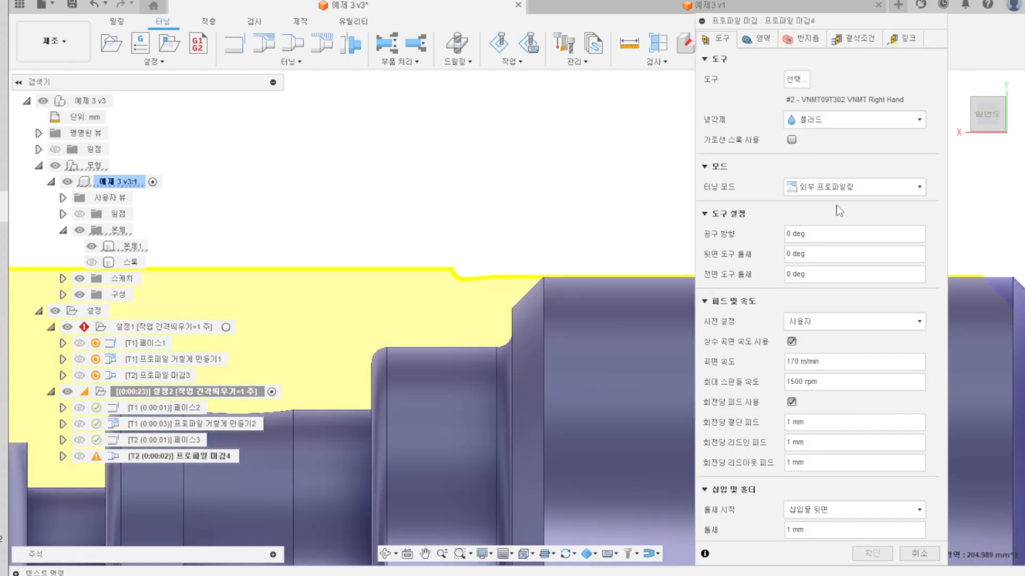
{"action": "left_click", "coordinate": [756, 39]}
{"action": "left_click", "coordinate": [798, 270]}
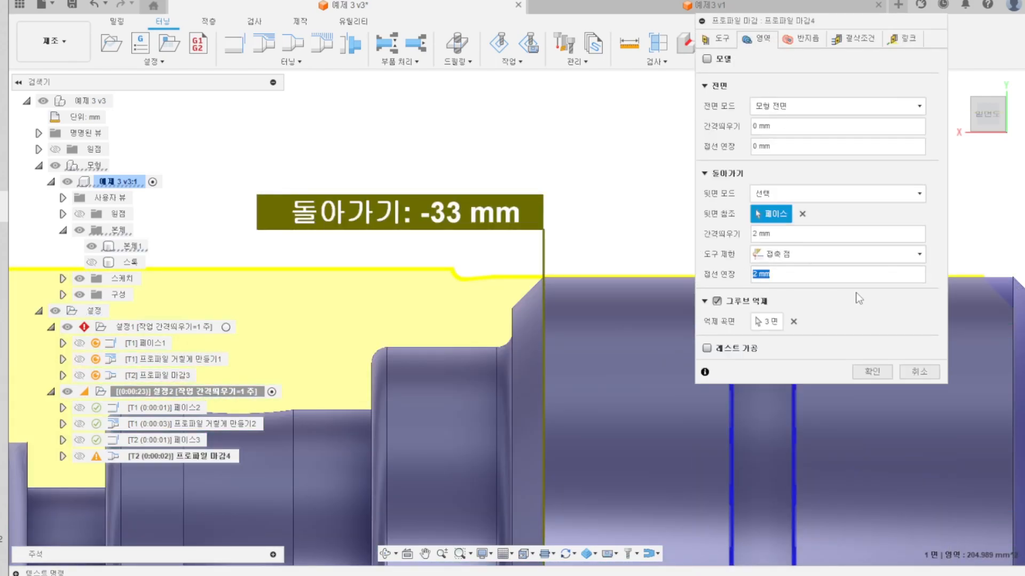
{"action": "type", "text": "1.5"}
{"action": "left_click", "coordinate": [875, 372]}
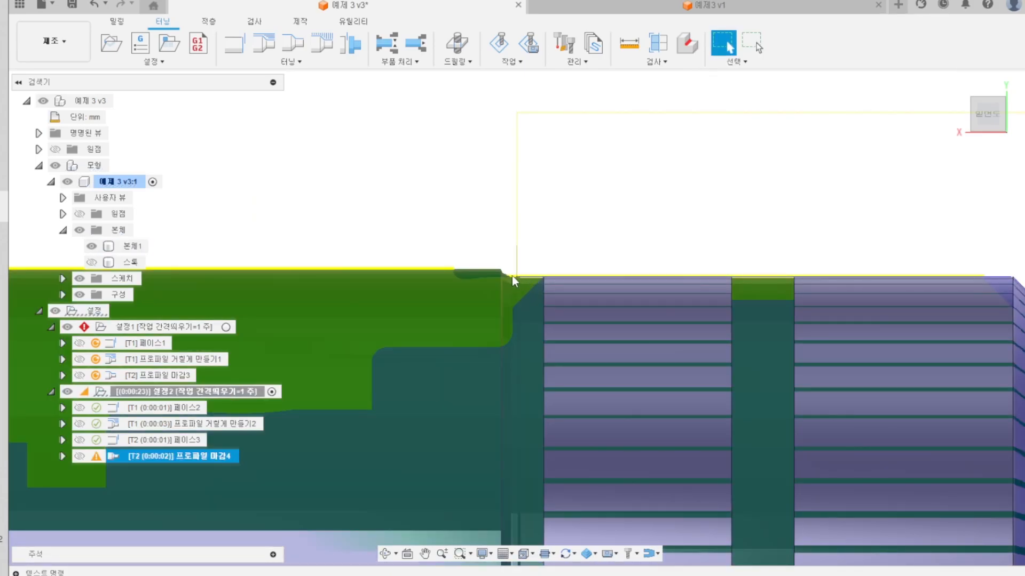
- Inspect the end of the shortened finishing toolpath above the rear chamfer
{"action": "double_click", "coordinate": [172, 453]}
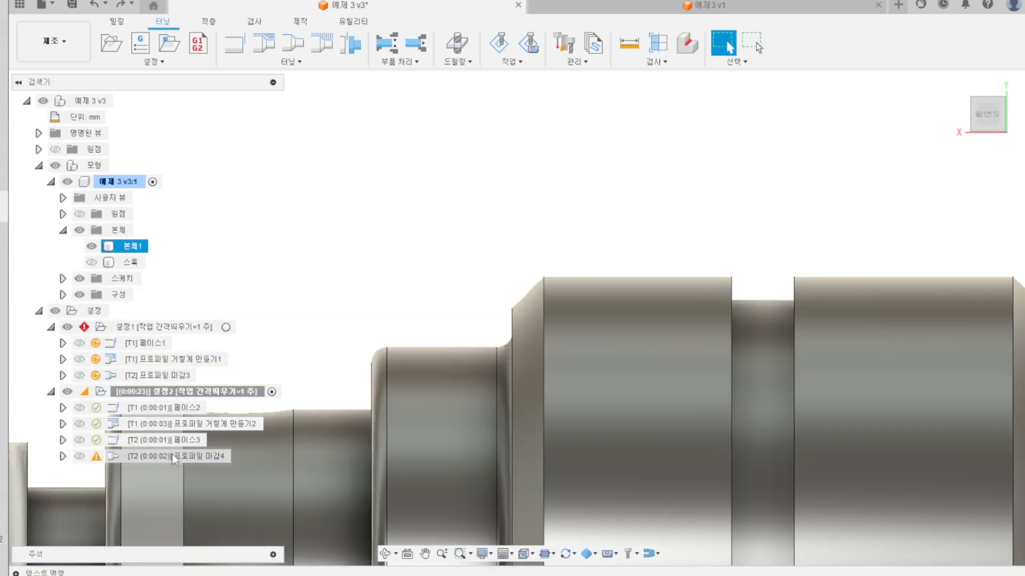
{"action": "left_click", "coordinate": [198, 453]}
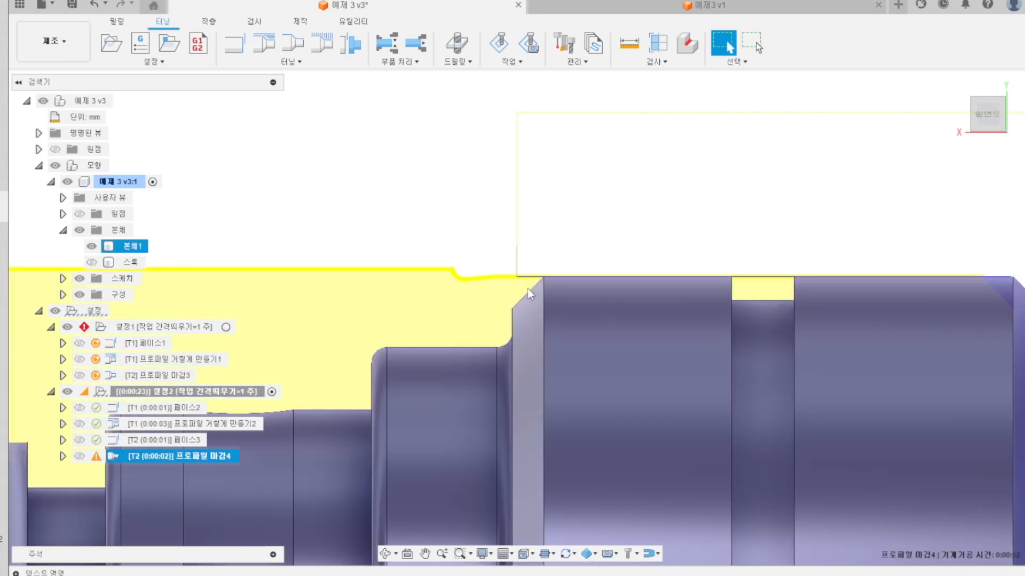
{"action": "scroll", "coordinate": [571, 290], "scroll_direction": "down", "scroll_amount": 3}
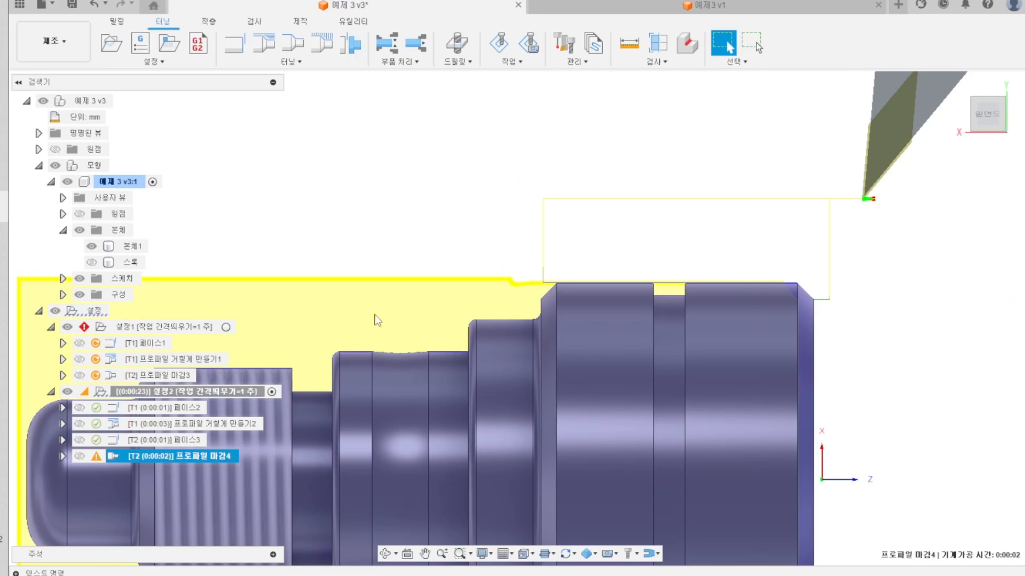
{"action": "left_click", "coordinate": [599, 226]}
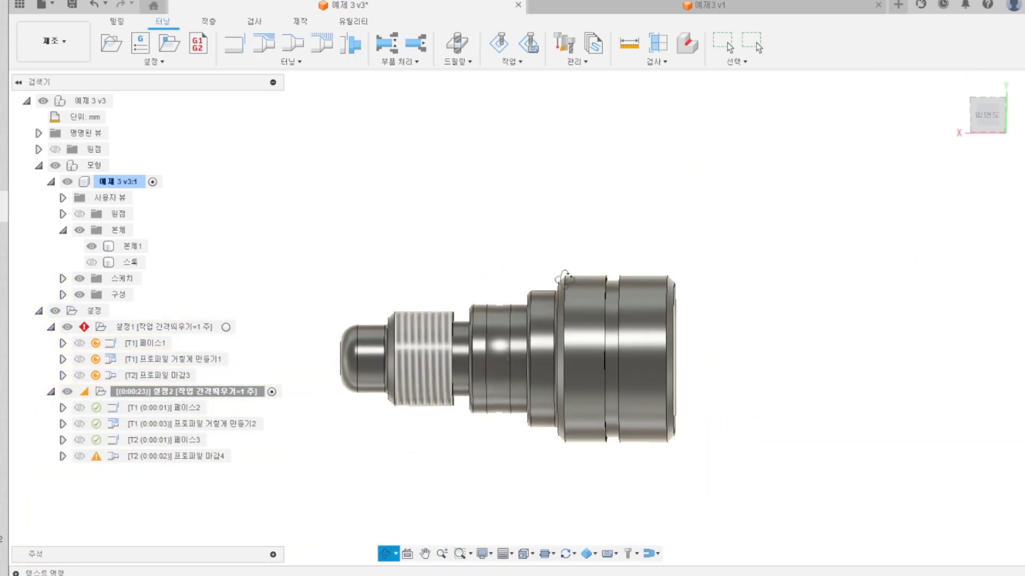
- Review the second setup's facing, profile roughing, finish facing and profile finishing toolpaths in turn
{"action": "left_click", "coordinate": [184, 411]}
{"action": "left_click", "coordinate": [185, 428]}
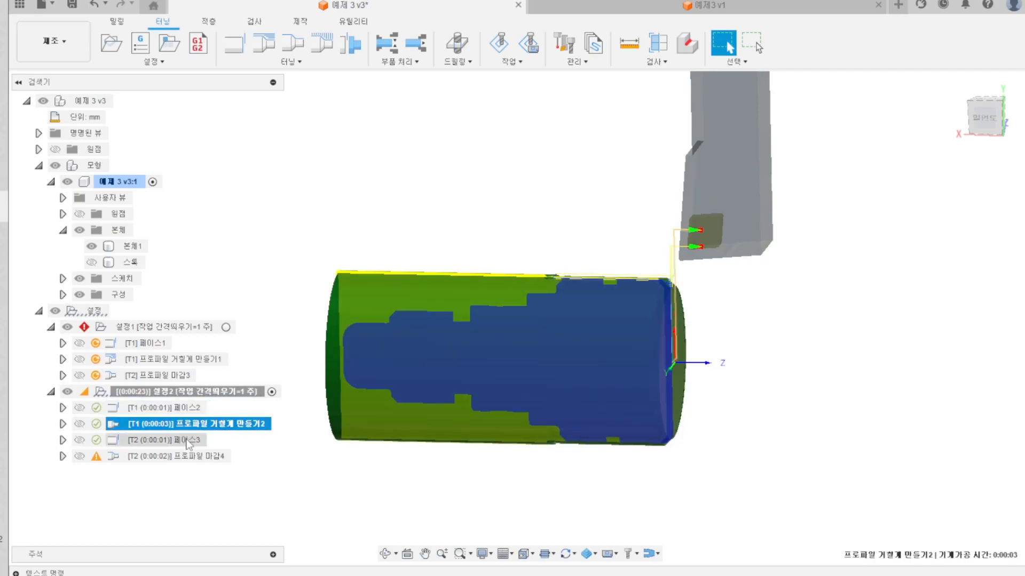
{"action": "left_click", "coordinate": [187, 440]}
{"action": "left_click", "coordinate": [185, 460]}
{"action": "scroll", "coordinate": [625, 318], "scroll_direction": "up", "scroll_amount": 2}
- Examine the groove on the shaft's largest diameter up close from an angled view
{"action": "left_click", "coordinate": [589, 257]}
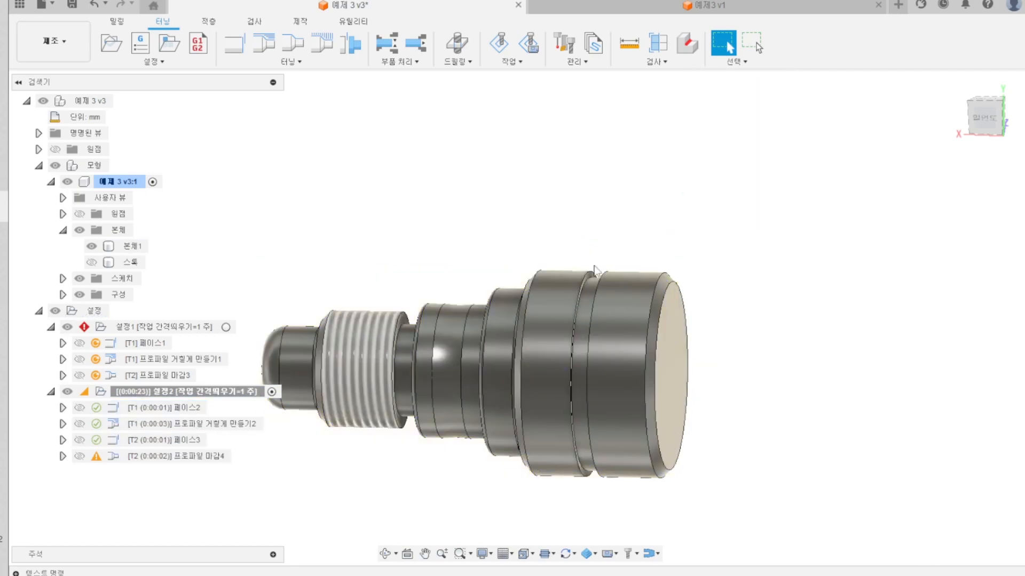
{"action": "scroll", "coordinate": [600, 290], "scroll_direction": "up", "scroll_amount": 3}
{"action": "scroll", "coordinate": [600, 289], "scroll_direction": "up", "scroll_amount": 2}
{"action": "scroll", "coordinate": [585, 304], "scroll_direction": "down", "scroll_amount": 5}
{"action": "scroll", "coordinate": [584, 305], "scroll_direction": "up", "scroll_amount": 4}
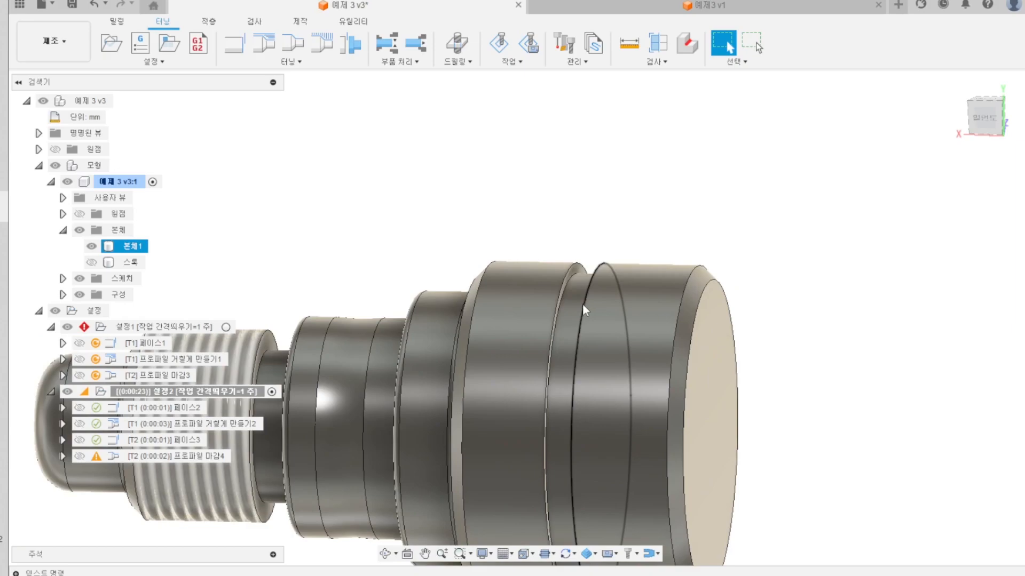
{"action": "middle_click_drag", "start_coordinate": [581, 304], "coordinate": [611, 310], "text": "shift"}
{"action": "scroll", "coordinate": [598, 305], "scroll_direction": "up", "scroll_amount": 5}
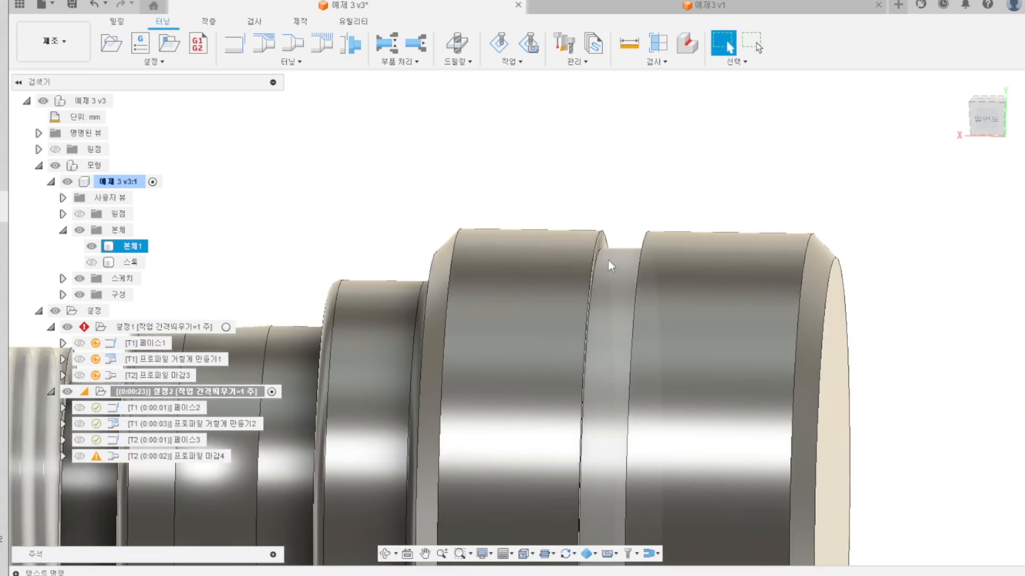
{"action": "scroll", "coordinate": [600, 260], "scroll_direction": "up", "scroll_amount": 3}
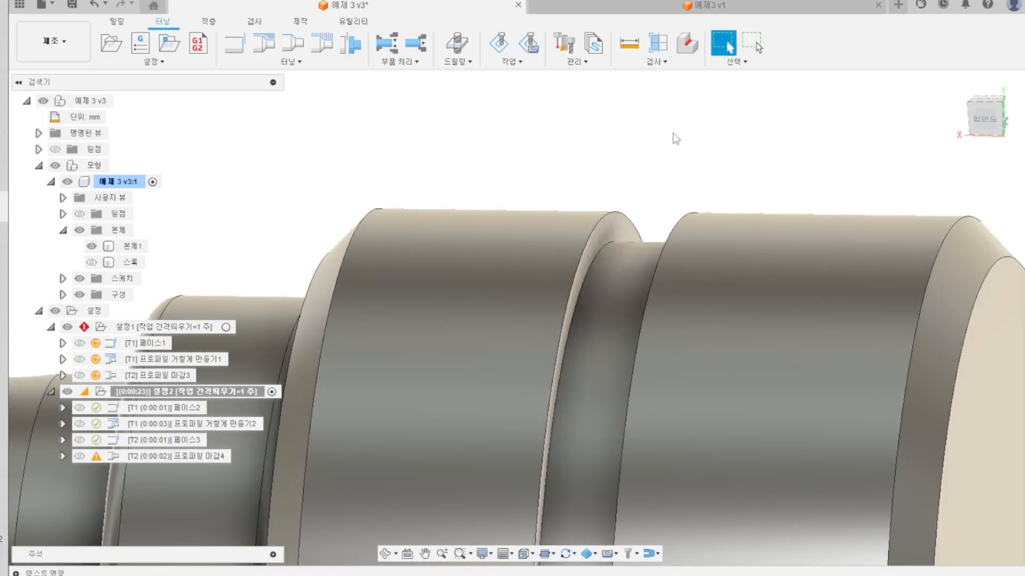
- Measure the diameter of the largest cylindrical face beside the groove and the diameter of the groove floor
{"action": "key", "text": "i"}
{"action": "left_click", "coordinate": [477, 237]}
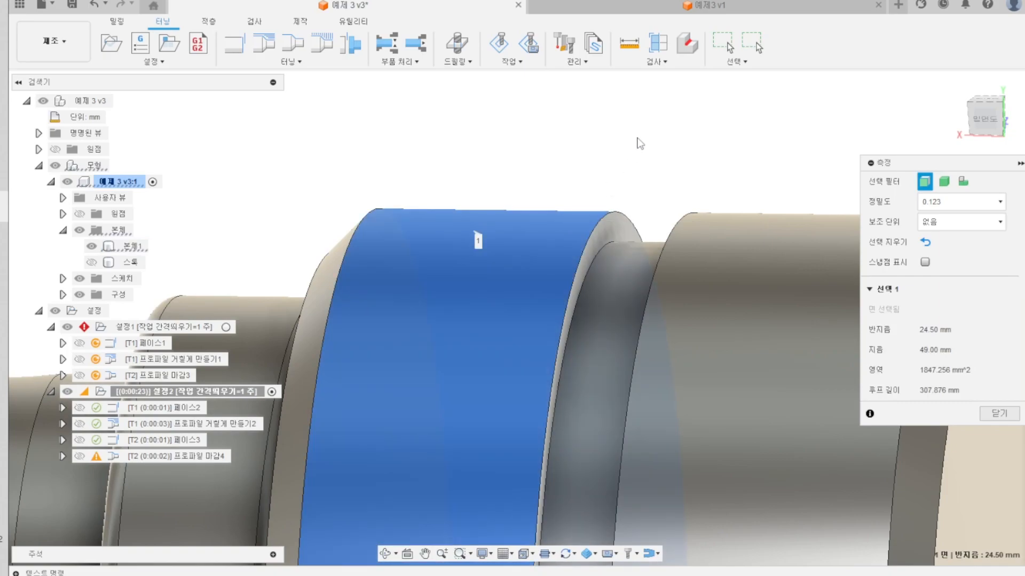
{"action": "left_click", "coordinate": [638, 143]}
{"action": "left_click", "coordinate": [630, 247]}
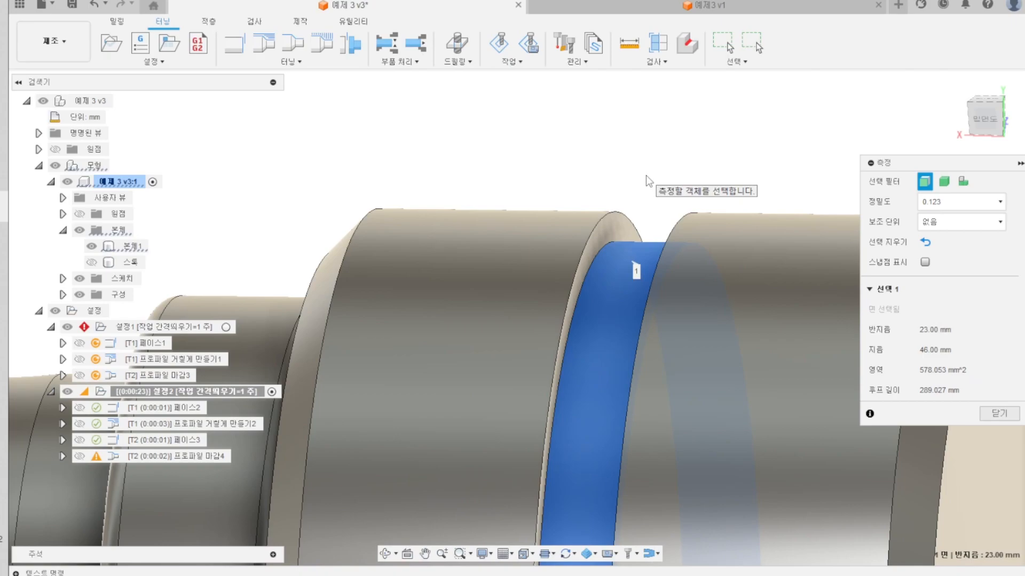
- Measure the groove's depth between the largest cylindrical face and the groove floor
{"action": "left_click", "coordinate": [620, 185]}
{"action": "left_click", "coordinate": [522, 235]}
{"action": "left_click", "coordinate": [623, 256]}
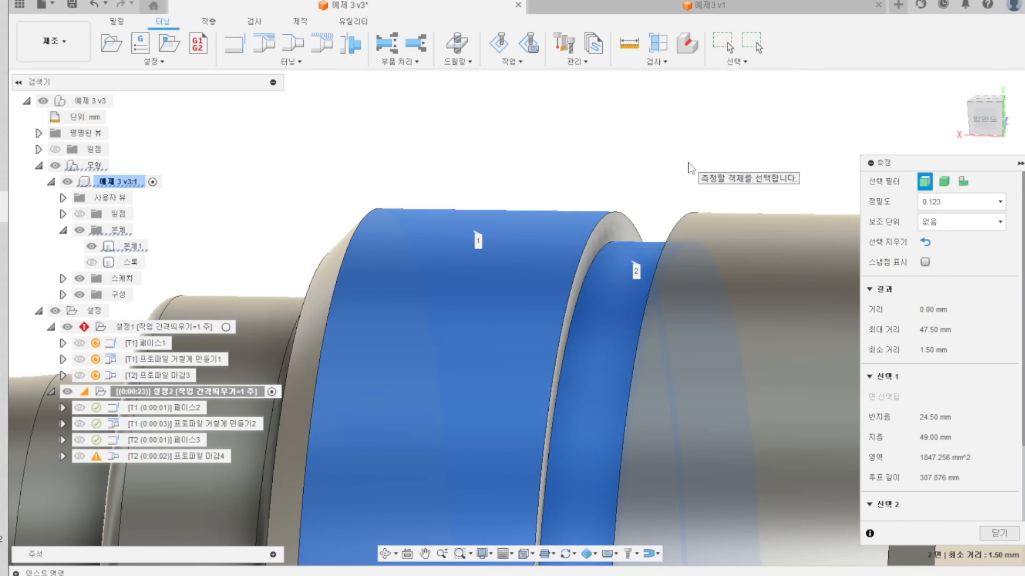
- Close the measurement, start a Turning Groove operation in the second setup and open the metric turning tool library for its tool
{"action": "key", "text": "Escape"}
{"action": "scroll", "coordinate": [684, 165], "scroll_direction": "down", "scroll_amount": 2}
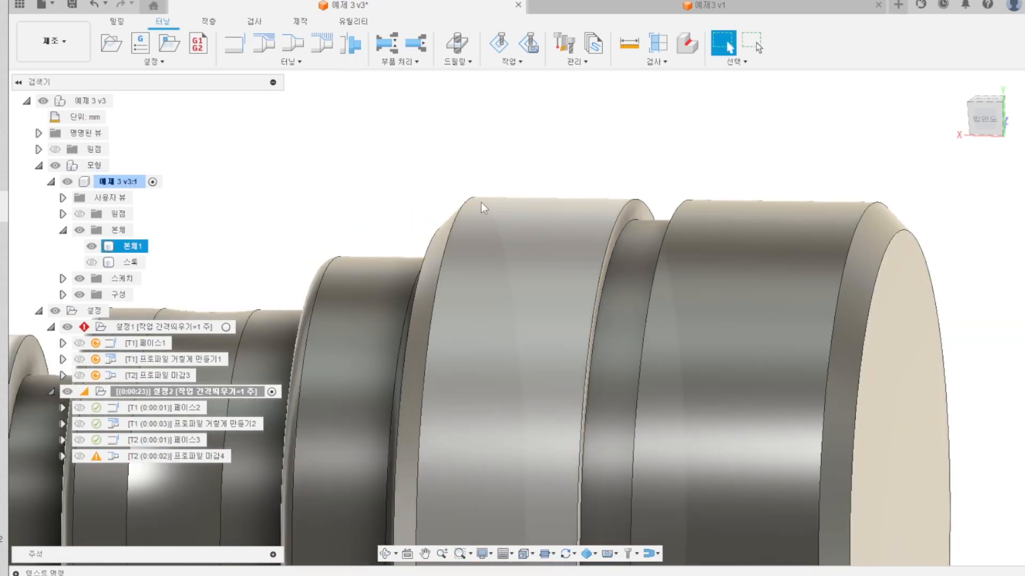
{"action": "scroll", "coordinate": [448, 200], "scroll_direction": "down", "scroll_amount": 2}
{"action": "left_click", "coordinate": [295, 61]}
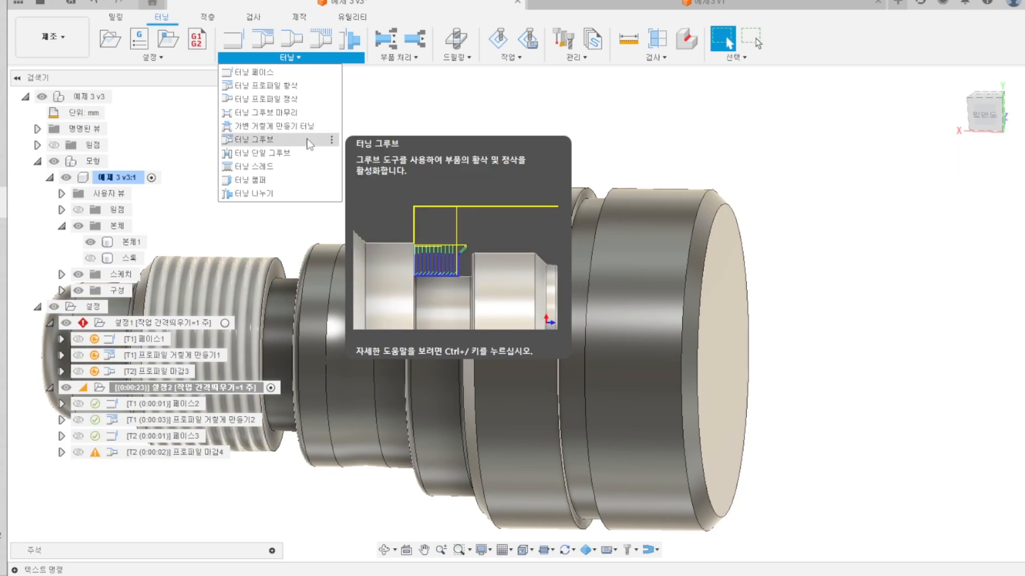
{"action": "left_click", "coordinate": [308, 144]}
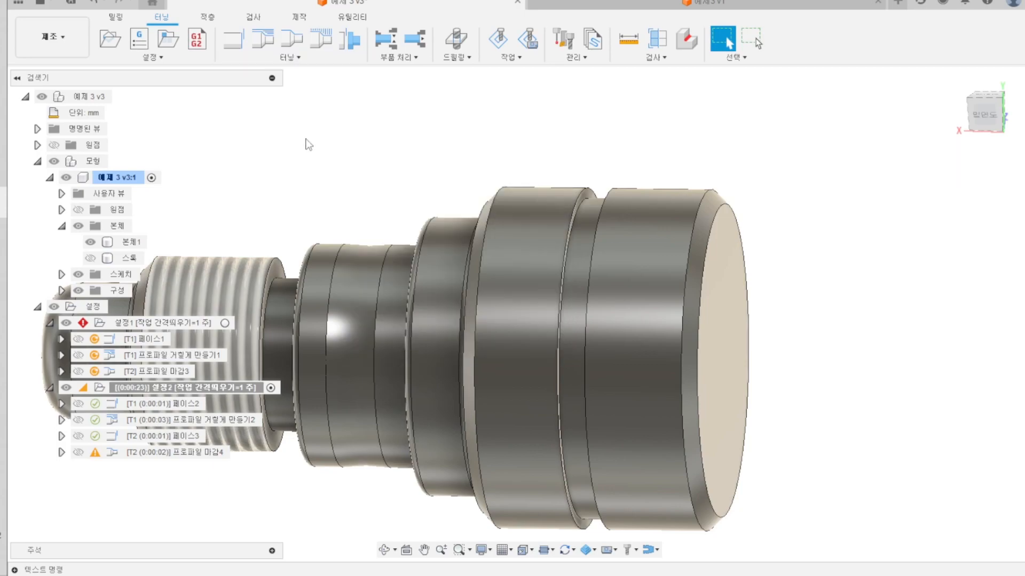
{"action": "left_click", "coordinate": [789, 75]}
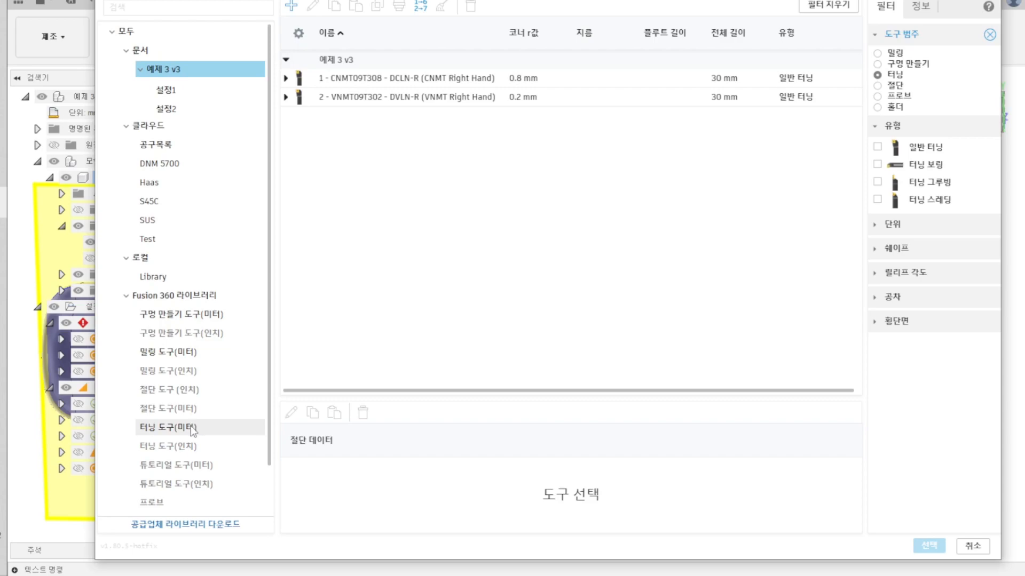
{"action": "left_click", "coordinate": [194, 428]}
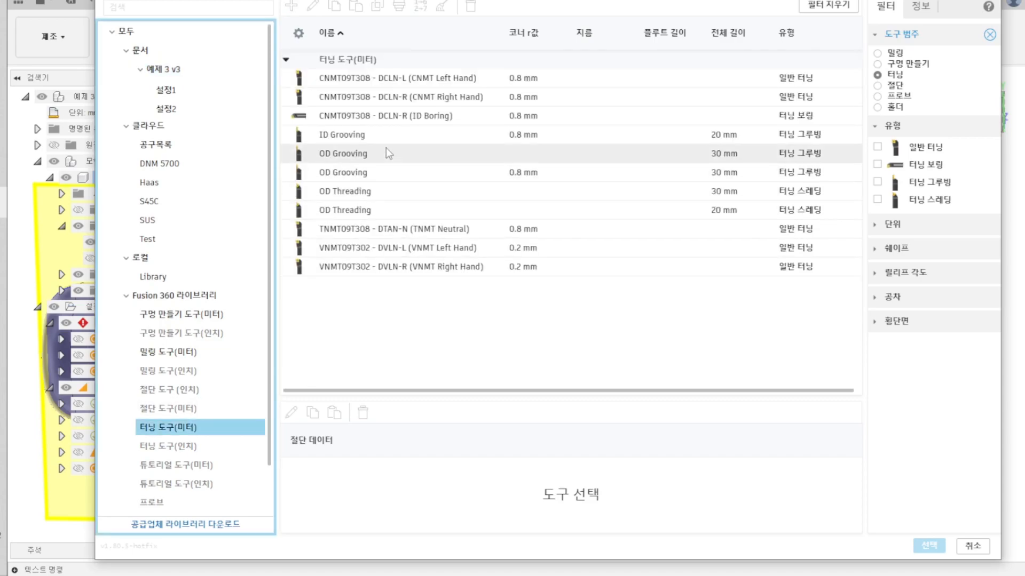
- Compare the ID Grooving, OD Grooving and OD Threading tools in the metric turning library by their dimensions and previews
{"action": "left_click", "coordinate": [390, 140]}
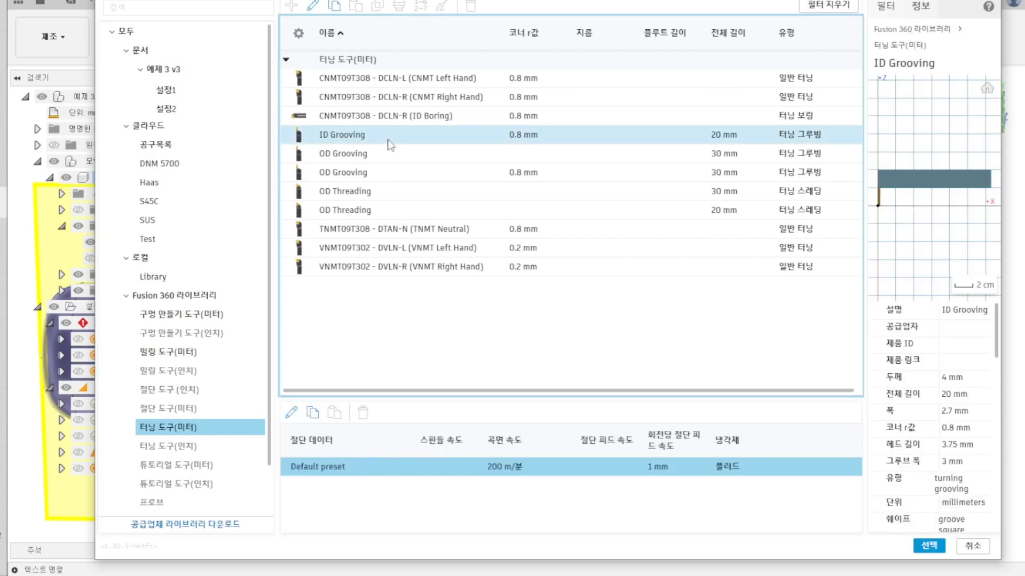
{"action": "left_click", "coordinate": [392, 154]}
{"action": "left_click", "coordinate": [395, 174]}
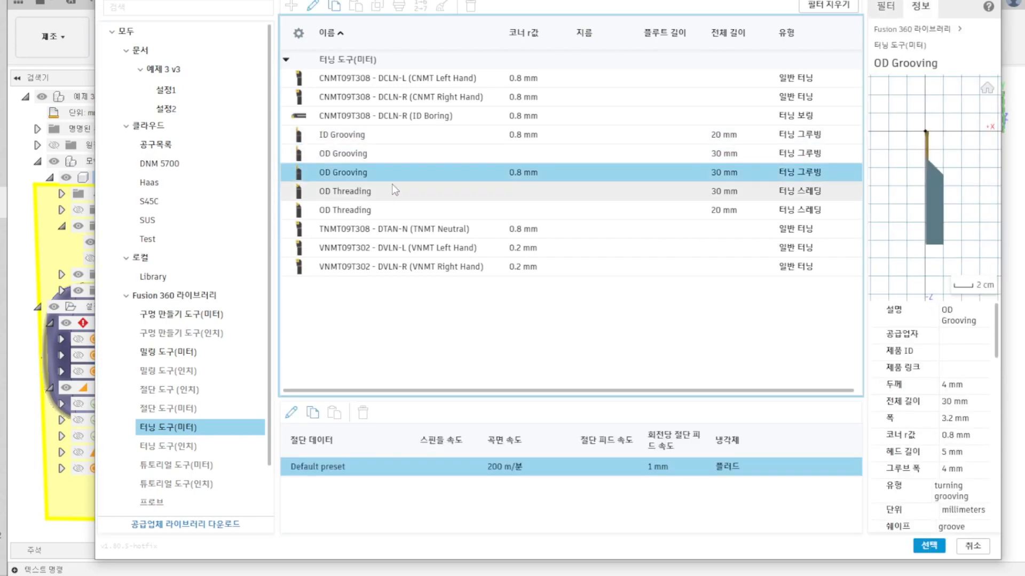
{"action": "left_click", "coordinate": [392, 184]}
{"action": "left_click", "coordinate": [390, 154]}
{"action": "left_click", "coordinate": [393, 137]}
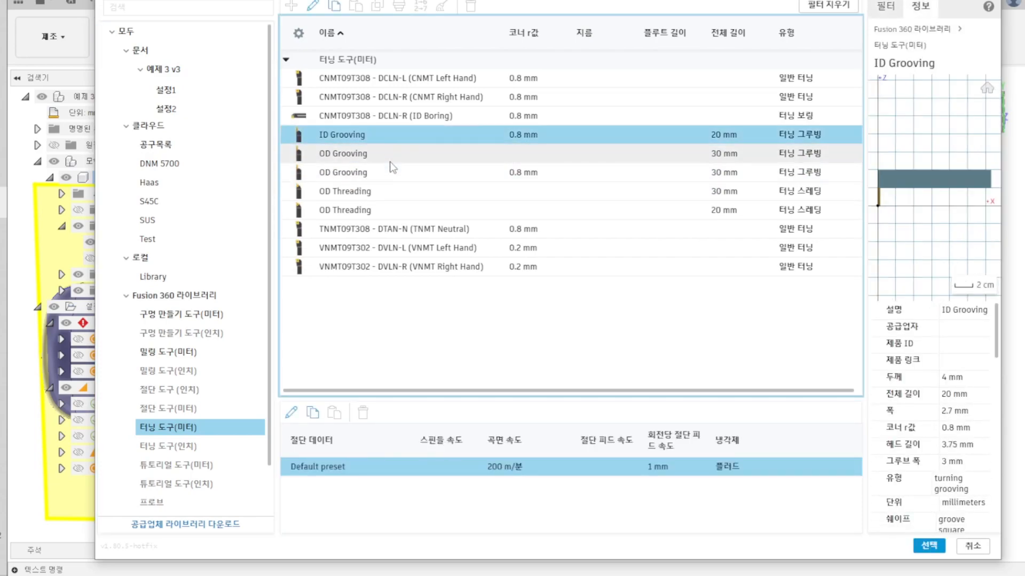
{"action": "left_click", "coordinate": [392, 155]}
{"action": "left_click", "coordinate": [392, 176]}
{"action": "left_click", "coordinate": [393, 195]}
{"action": "left_click", "coordinate": [392, 209]}
{"action": "left_click", "coordinate": [386, 190]}
{"action": "left_click", "coordinate": [380, 174]}
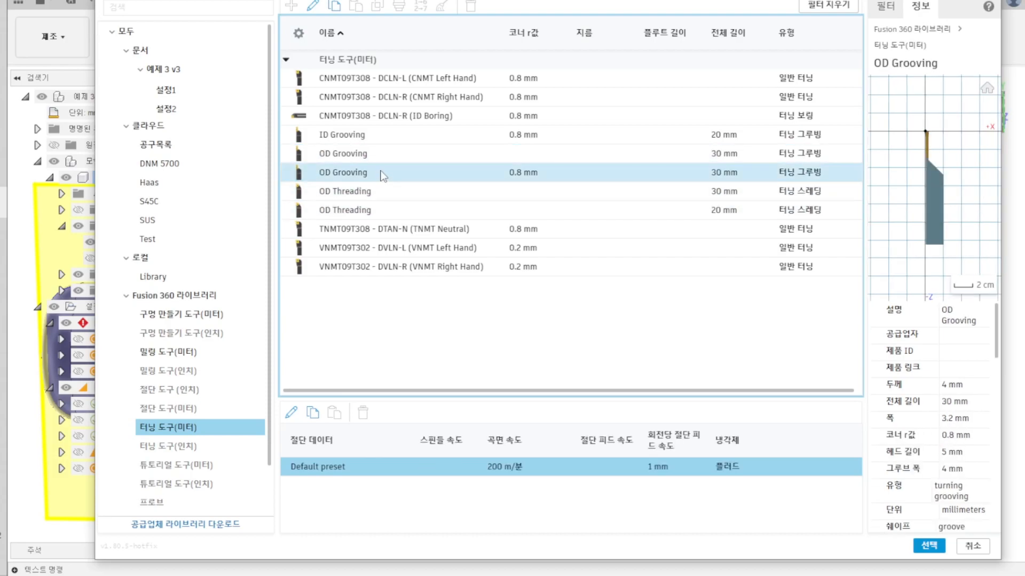
{"action": "left_click", "coordinate": [384, 161]}
{"action": "left_click", "coordinate": [384, 173]}
{"action": "left_click", "coordinate": [389, 159]}
{"action": "left_click", "coordinate": [393, 173]}
- Examine the tip shapes of the two OD Grooving tools up close in the tool preview
{"action": "scroll", "coordinate": [939, 133], "scroll_direction": "up", "scroll_amount": 5}
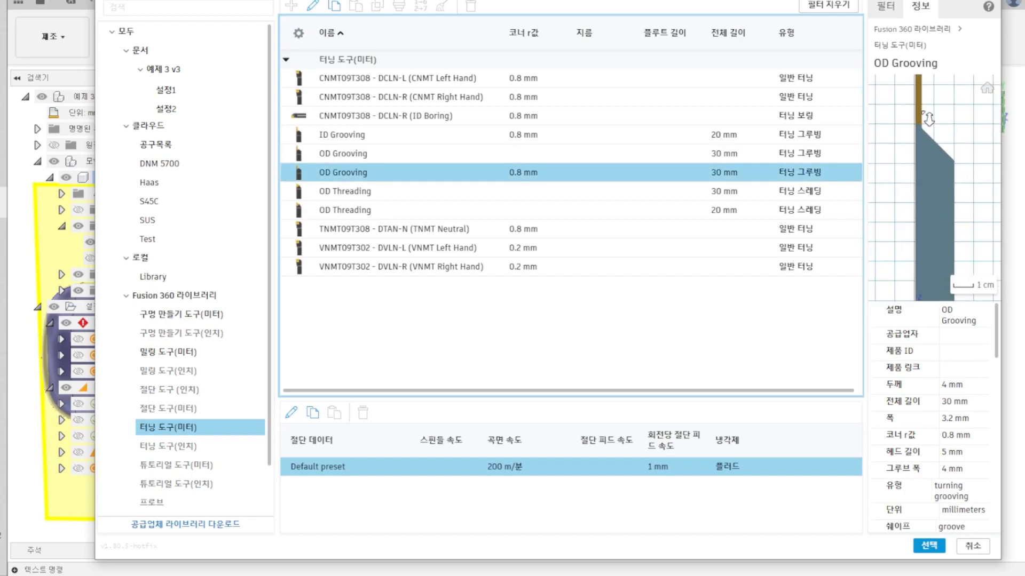
{"action": "mouse_move", "coordinate": [929, 177]}
{"action": "left_mouse_down"}
{"action": "mouse_move", "coordinate": [937, 274]}
{"action": "mouse_move", "coordinate": [936, 163]}
{"action": "mouse_move", "coordinate": [931, 185]}
{"action": "left_mouse_up"}
{"action": "middle_click_drag", "start_coordinate": [931, 185], "coordinate": [947, 251]}
{"action": "scroll", "coordinate": [929, 219], "scroll_direction": "up", "scroll_amount": 5}
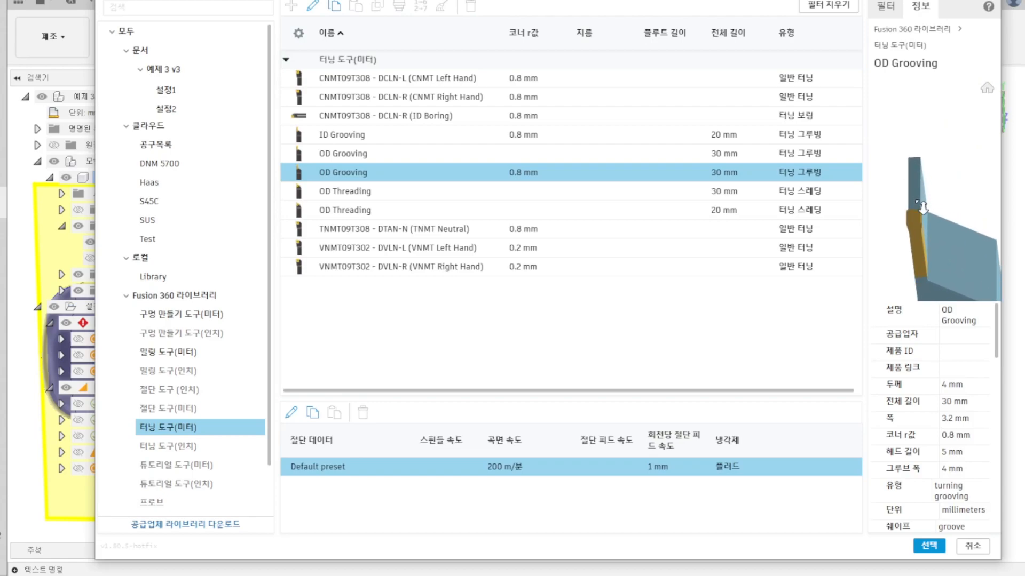
{"action": "middle_click_drag", "start_coordinate": [927, 216], "coordinate": [939, 159]}
{"action": "left_click", "coordinate": [361, 155]}
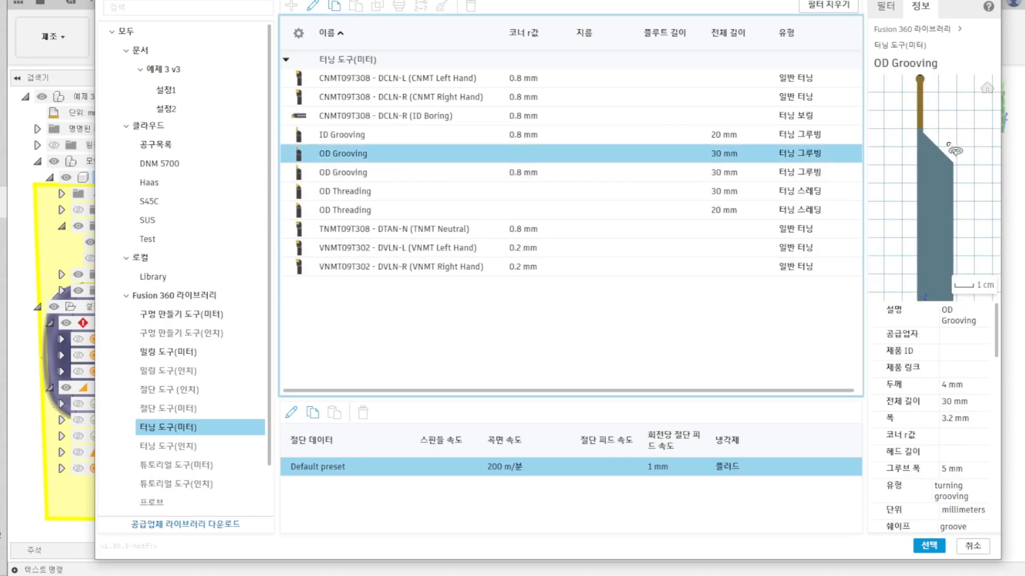
{"action": "scroll", "coordinate": [960, 151], "scroll_direction": "up", "scroll_amount": 5}
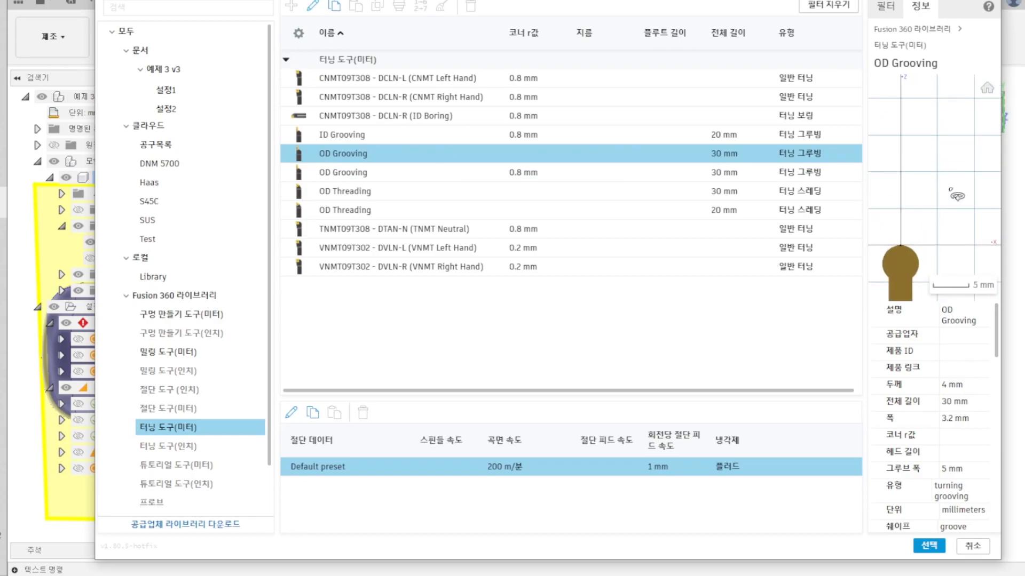
{"action": "scroll", "coordinate": [955, 198], "scroll_direction": "down", "scroll_amount": 2}
{"action": "left_click", "coordinate": [392, 173]}
{"action": "scroll", "coordinate": [921, 130], "scroll_direction": "up", "scroll_amount": 4}
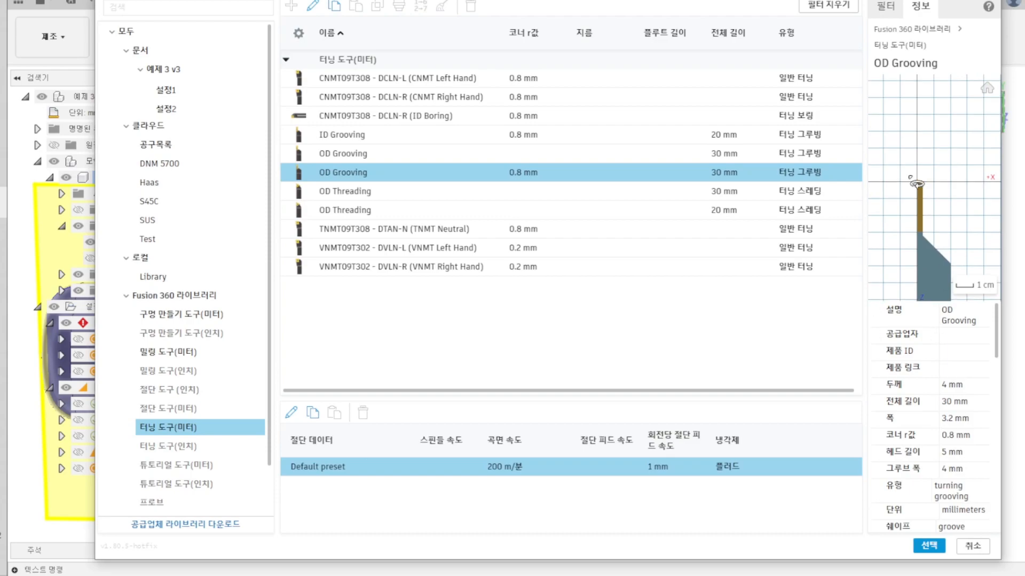
- Assign the OD Grooving tool with 0.8 mm corner radius to the groove operation and disable constant surface speed
{"action": "double_click", "coordinate": [406, 173]}
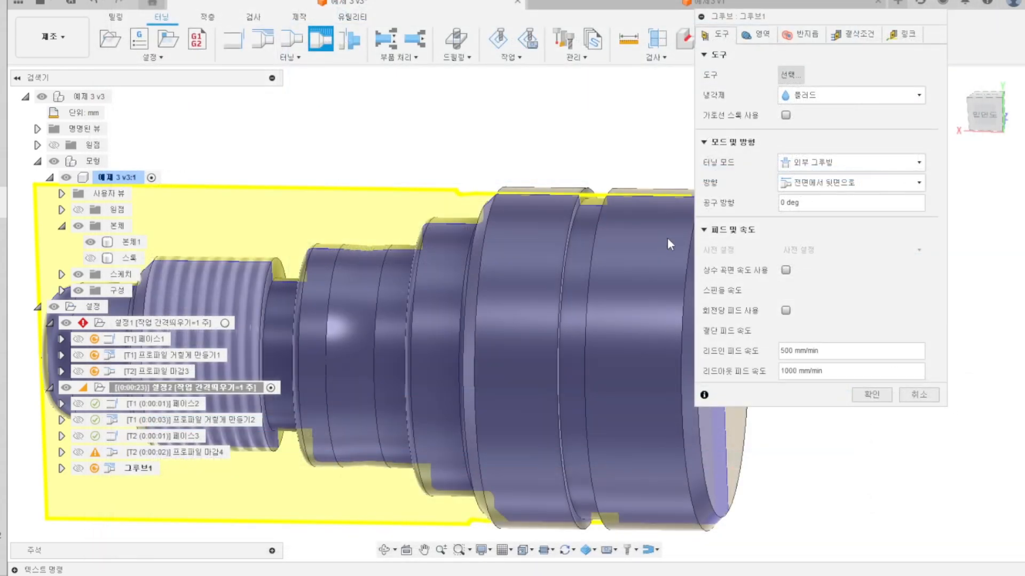
{"action": "left_click", "coordinate": [792, 311]}
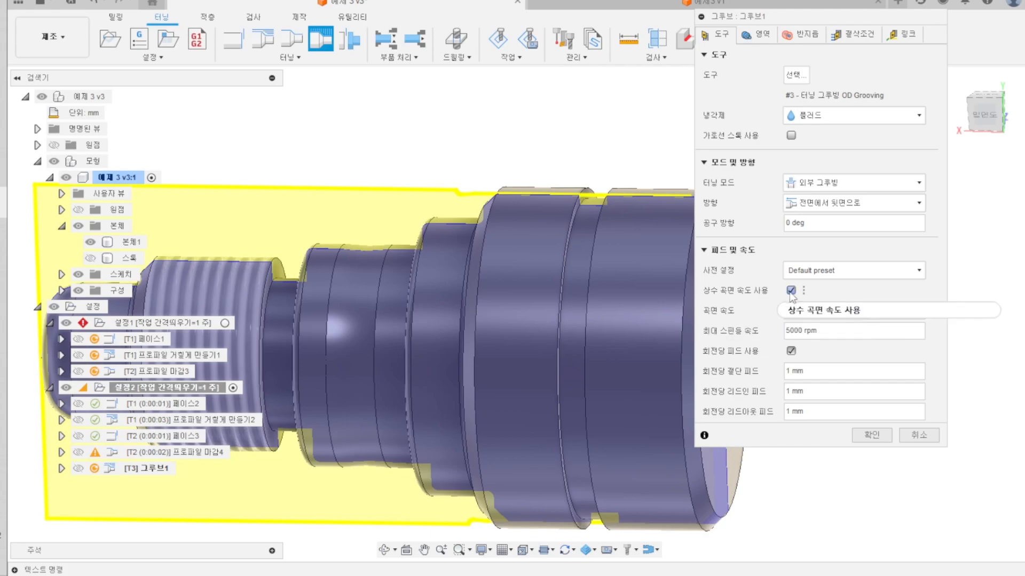
{"action": "mouse_move", "coordinate": [791, 297]}
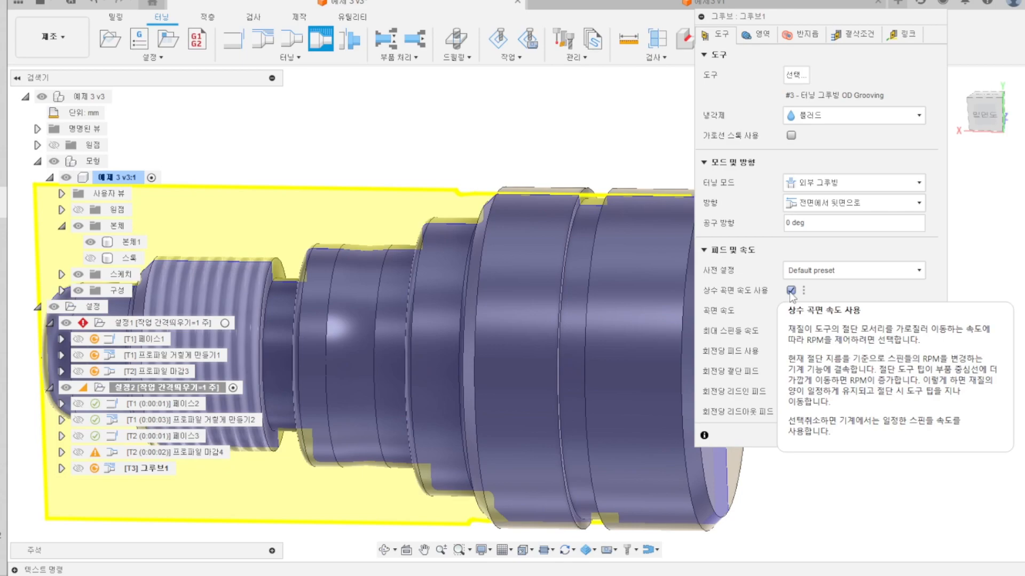
{"action": "left_click", "coordinate": [790, 291]}
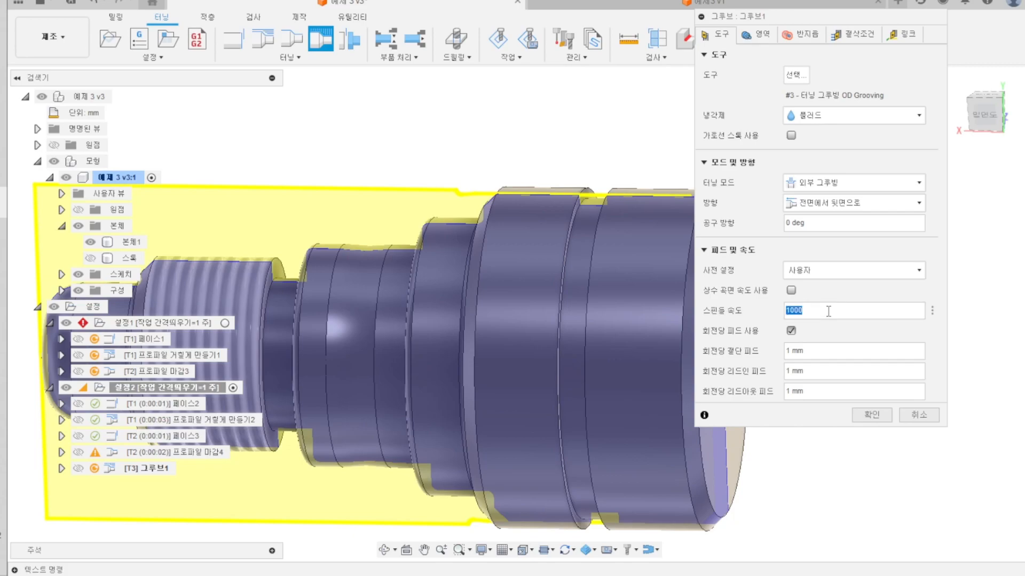
- Limit the groove operation's front boundary by selection, using the groove side wall nearer the shaft's free end
{"action": "left_click", "coordinate": [759, 43]}
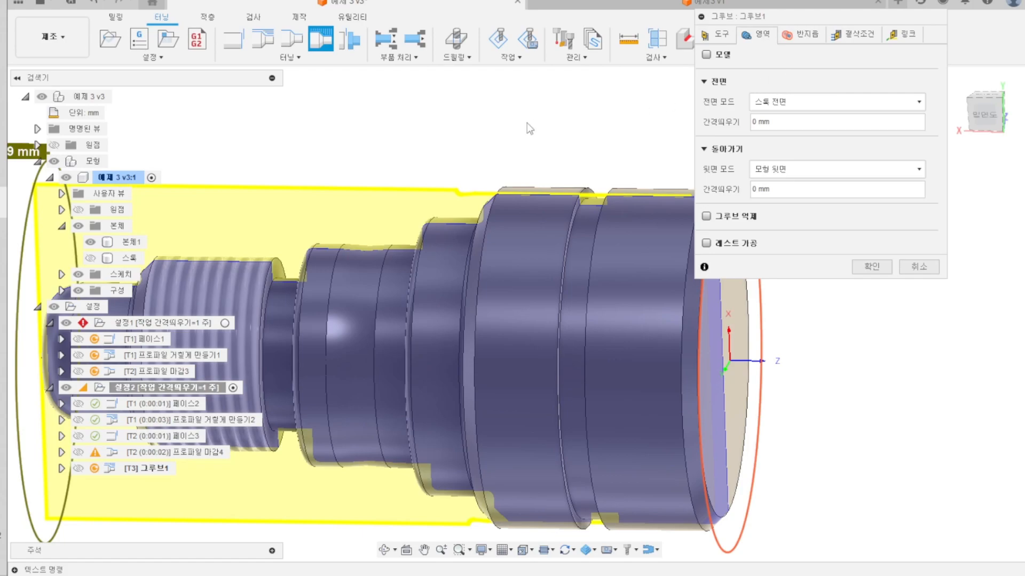
{"action": "scroll", "coordinate": [574, 152], "scroll_direction": "up", "scroll_amount": 3}
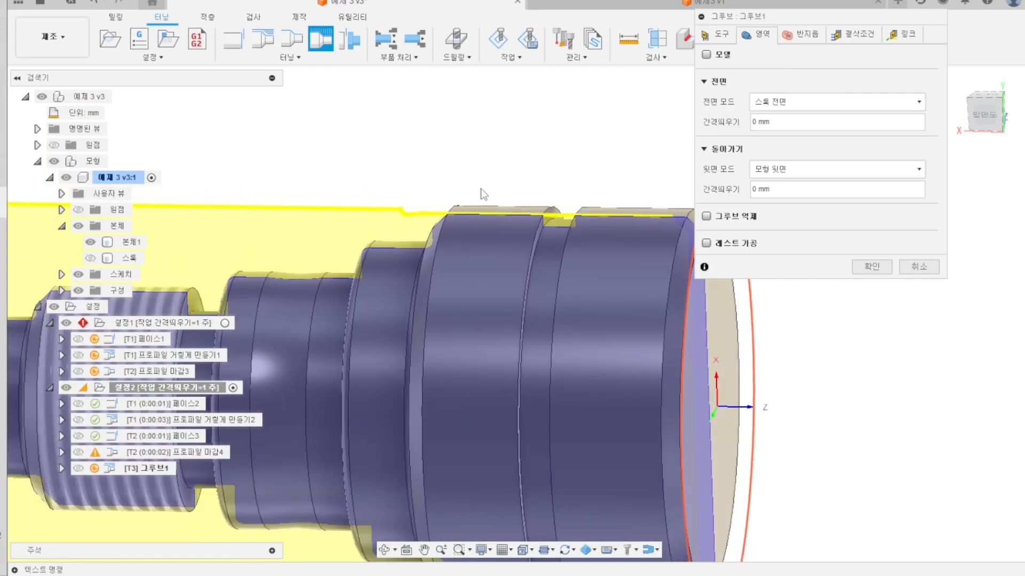
{"action": "scroll", "coordinate": [611, 214], "scroll_direction": "up", "scroll_amount": 3}
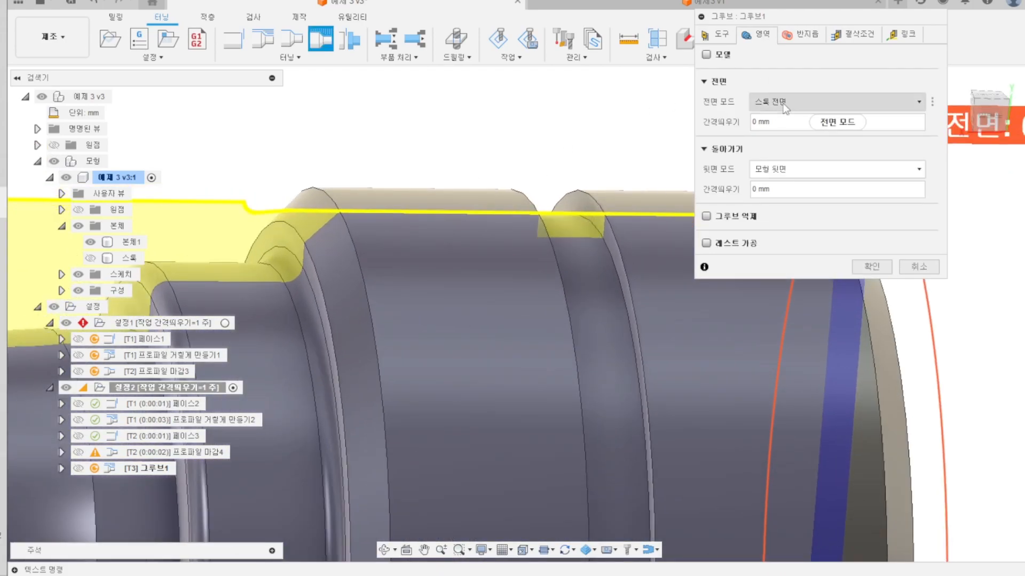
{"action": "left_click", "coordinate": [784, 103]}
{"action": "left_click", "coordinate": [783, 106]}
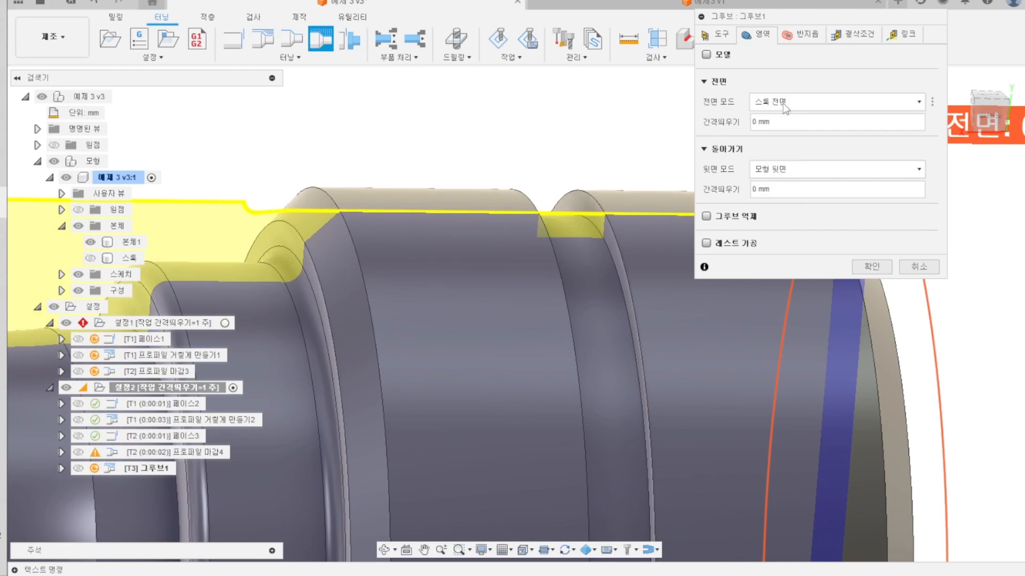
{"action": "left_click", "coordinate": [785, 102]}
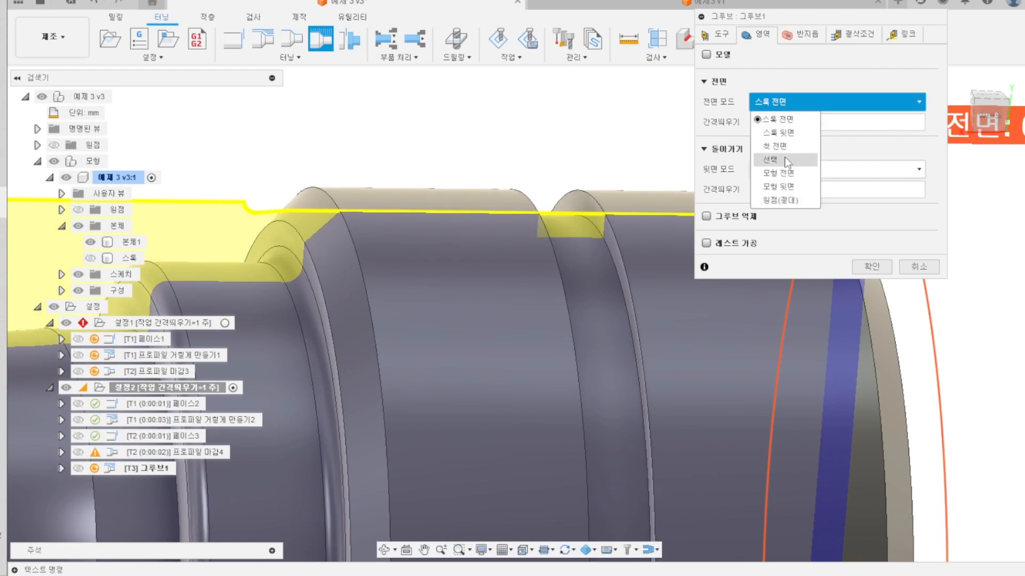
{"action": "left_click", "coordinate": [790, 158]}
{"action": "left_click", "coordinate": [581, 219]}
- Limit the groove operation's back boundary by selection, using the opposite side wall of the groove
{"action": "left_click", "coordinate": [780, 189]}
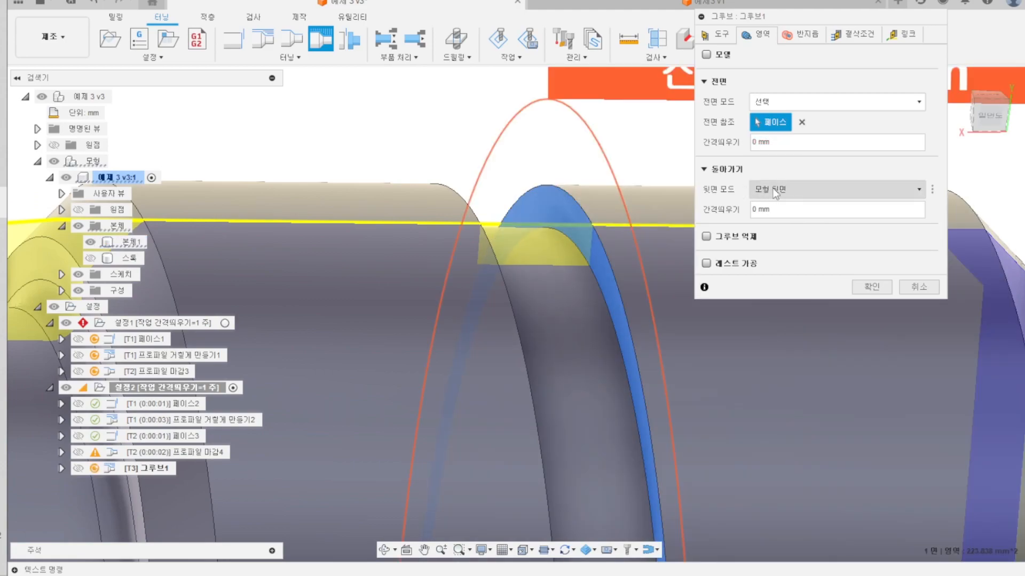
{"action": "left_click", "coordinate": [778, 249]}
{"action": "middle_click_drag", "start_coordinate": [670, 260], "coordinate": [615, 259], "text": "shift"}
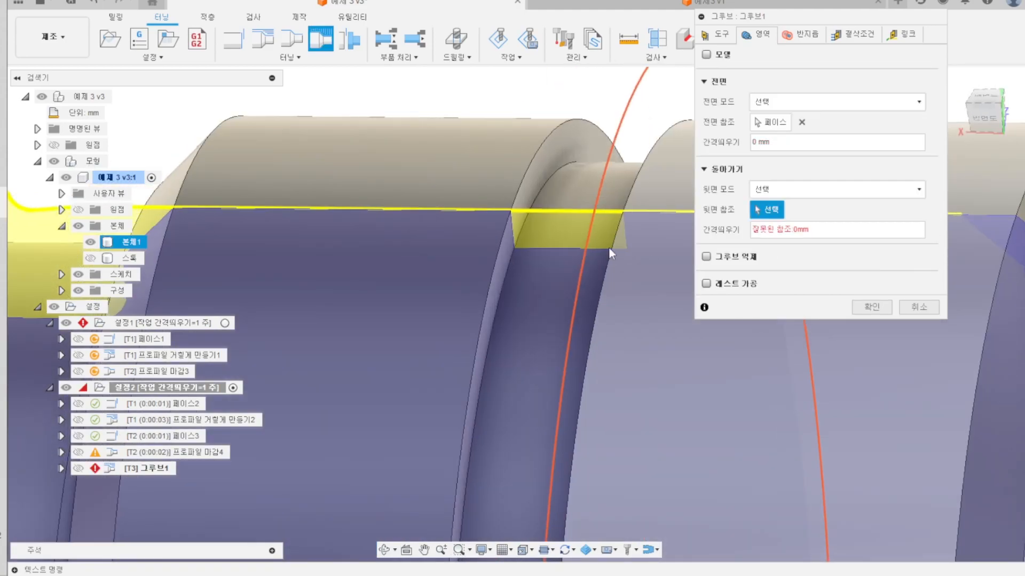
{"action": "left_click", "coordinate": [561, 160]}
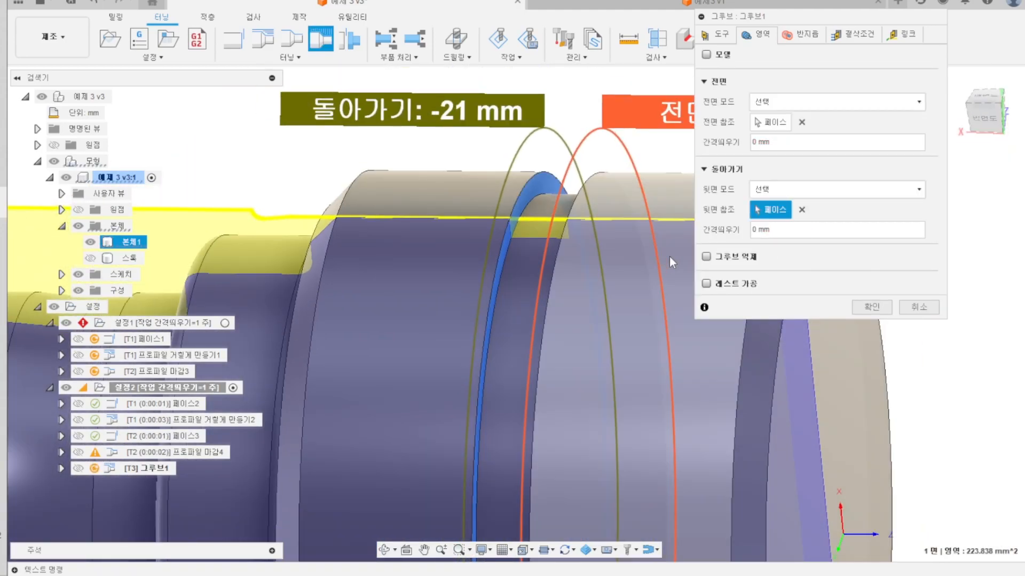
- Review the groove operation's radius and pass settings, generate its toolpath and inspect the result around the groove
{"action": "left_click", "coordinate": [800, 34]}
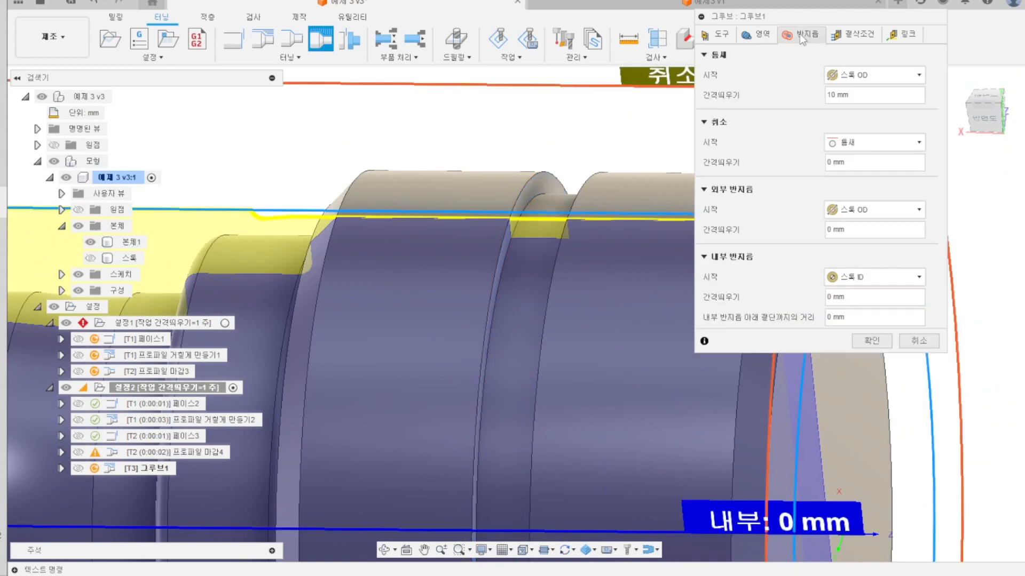
{"action": "left_click", "coordinate": [858, 35]}
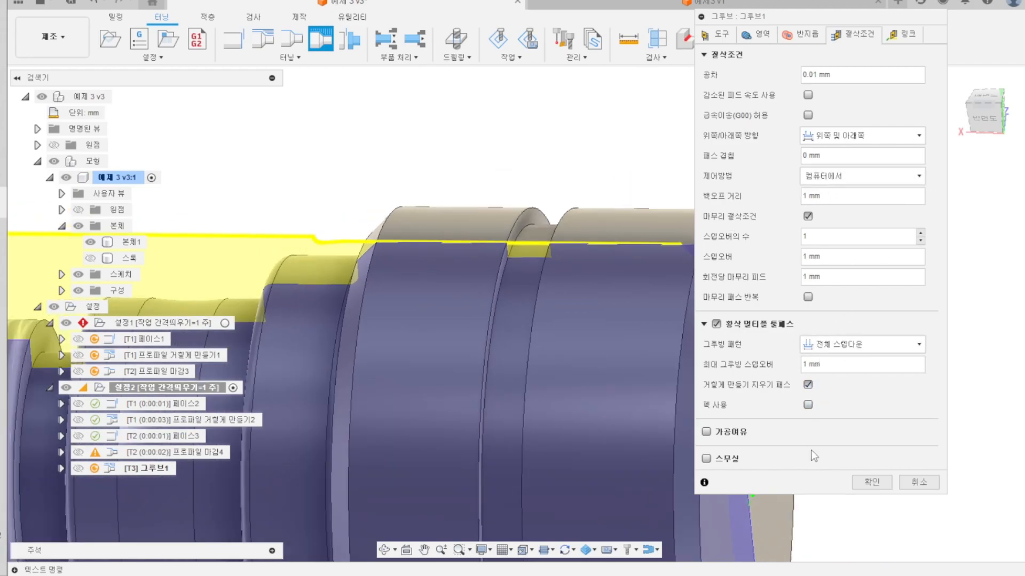
{"action": "left_click", "coordinate": [857, 482]}
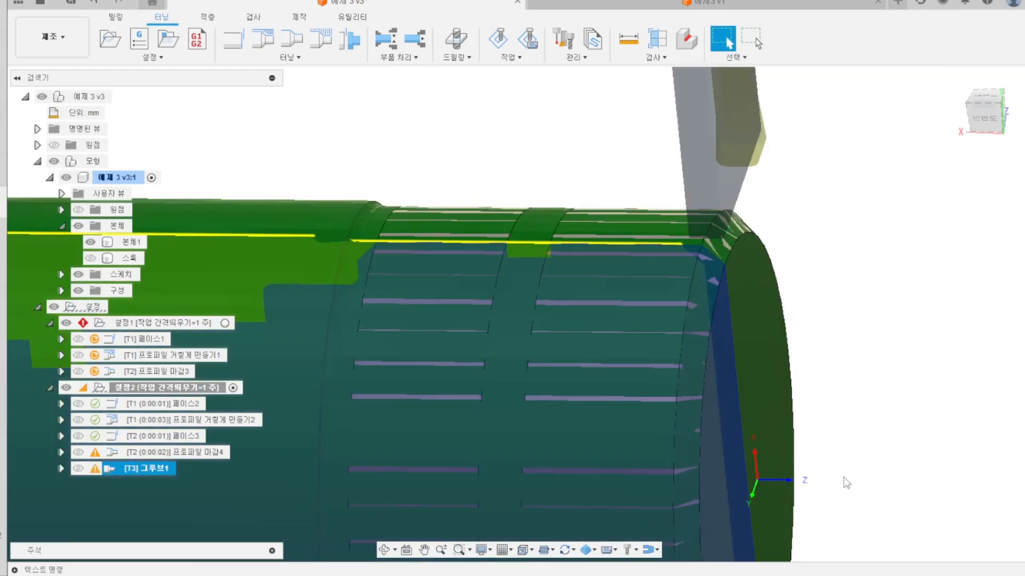
{"action": "middle_click_drag", "start_coordinate": [838, 446], "coordinate": [866, 437], "text": "shift"}
{"action": "scroll", "coordinate": [546, 414], "scroll_direction": "down", "scroll_amount": 2}
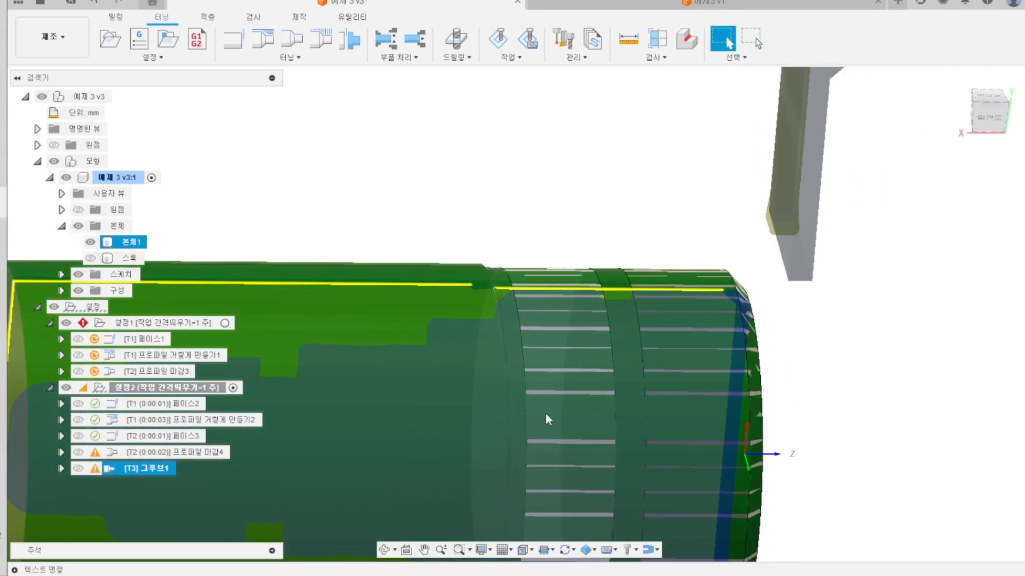
{"action": "scroll", "coordinate": [626, 373], "scroll_direction": "up", "scroll_amount": 2}
{"action": "left_click", "coordinate": [818, 324]}
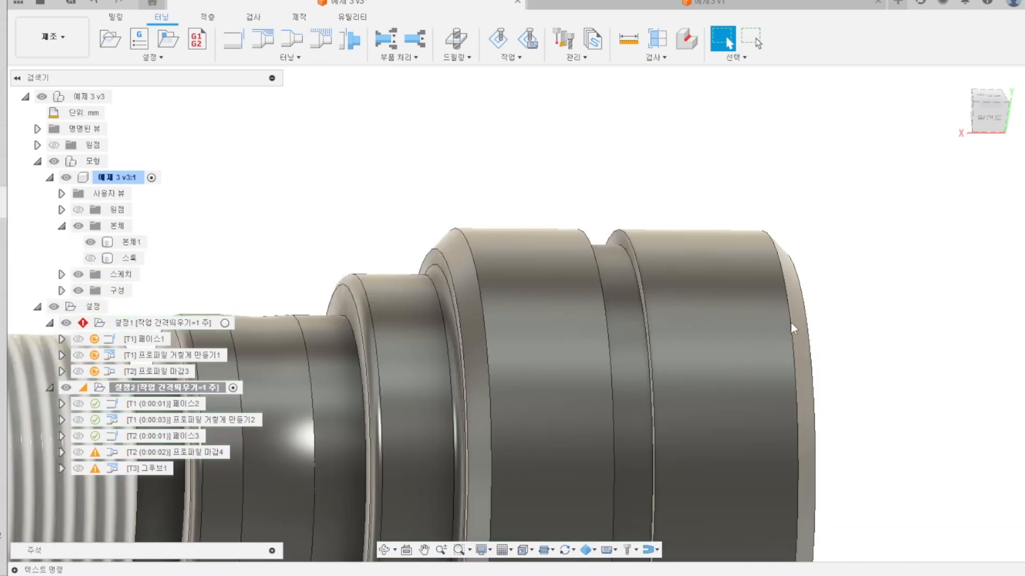
- Measure the groove's width between its two side walls
{"action": "scroll", "coordinate": [635, 262], "scroll_direction": "up", "scroll_amount": 1}
{"action": "middle_click_drag", "start_coordinate": [635, 261], "coordinate": [686, 287], "text": "shift"}
{"action": "key", "text": "i"}
{"action": "left_click", "coordinate": [567, 229]}
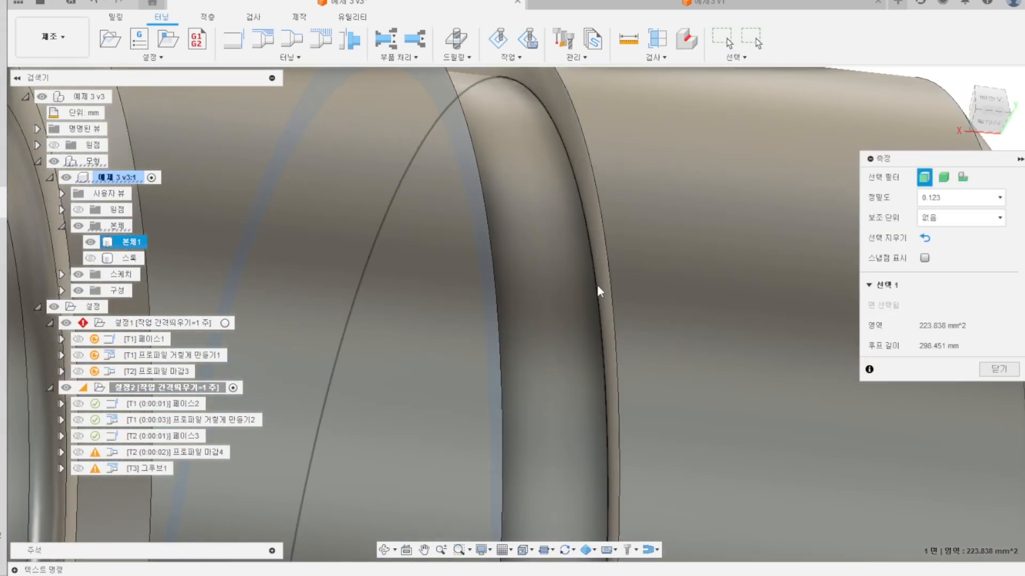
{"action": "left_click", "coordinate": [602, 286]}
{"action": "scroll", "coordinate": [602, 312], "scroll_direction": "down", "scroll_amount": 3}
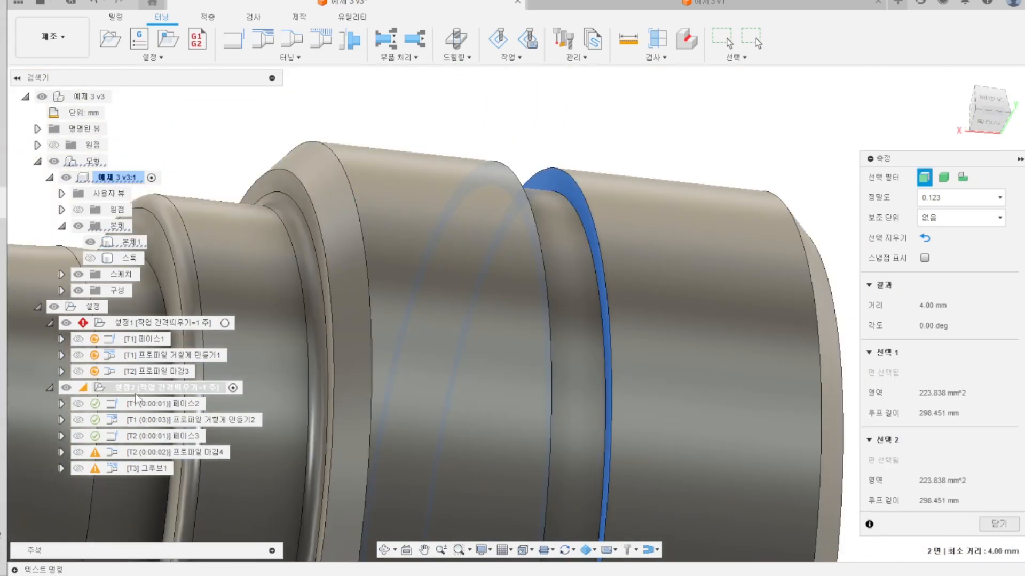
{"action": "key", "text": "Escape"}
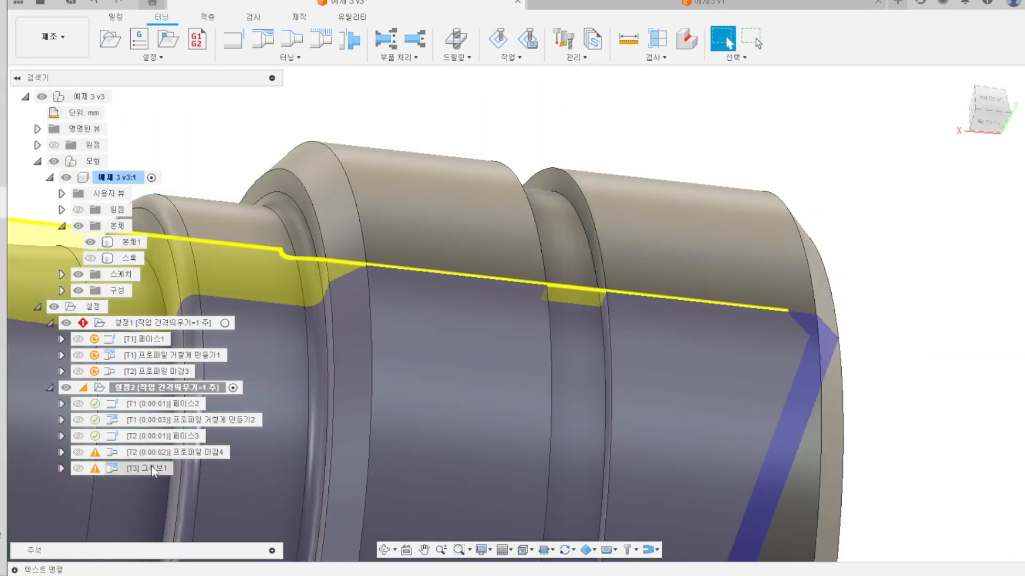
- Edit the groove operation's OD Grooving tool so the insert's groove width and width are both 3 mm
{"action": "right_click", "coordinate": [153, 471]}
{"action": "left_click", "coordinate": [218, 54]}
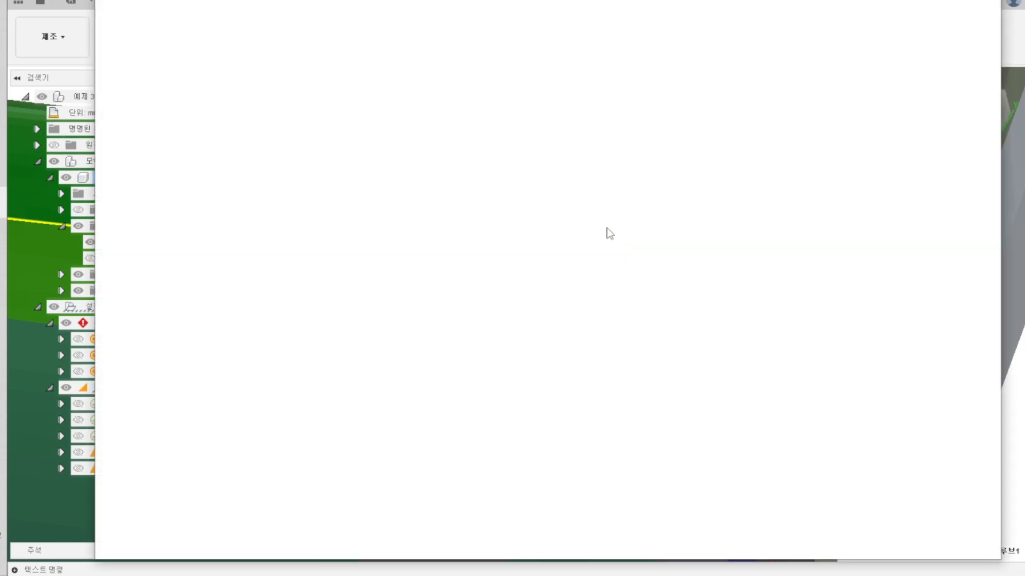
{"action": "left_click", "coordinate": [176, 33]}
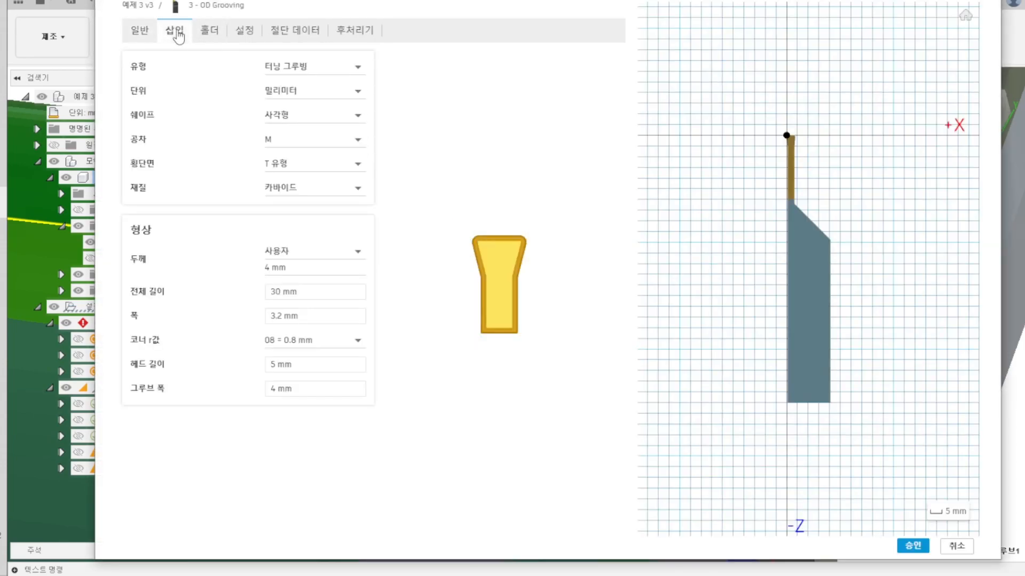
{"action": "left_click", "coordinate": [311, 256]}
{"action": "left_click", "coordinate": [441, 233]}
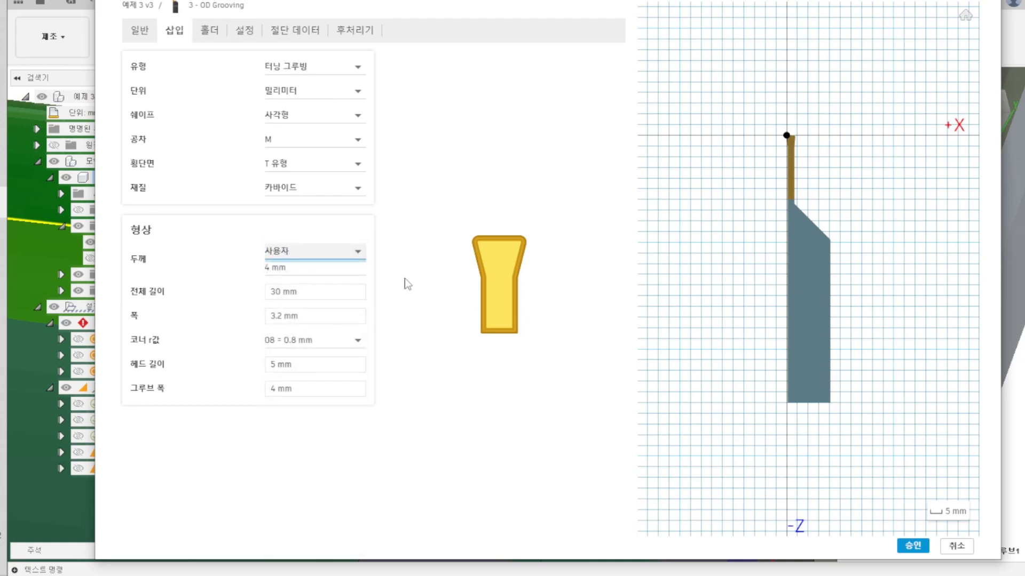
{"action": "left_click", "coordinate": [308, 392]}
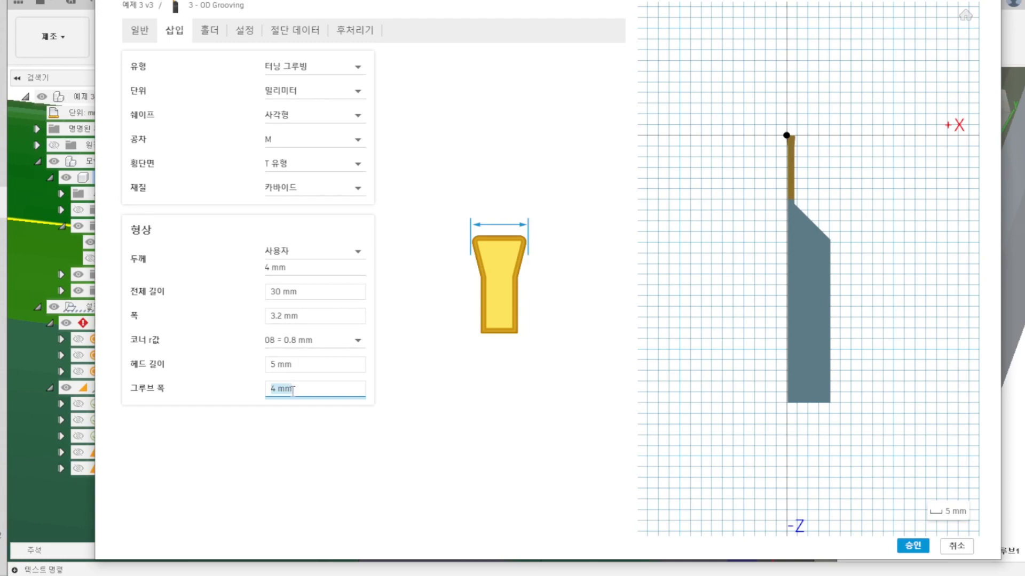
{"action": "type", "text": "3"}
{"action": "left_click", "coordinate": [424, 381]}
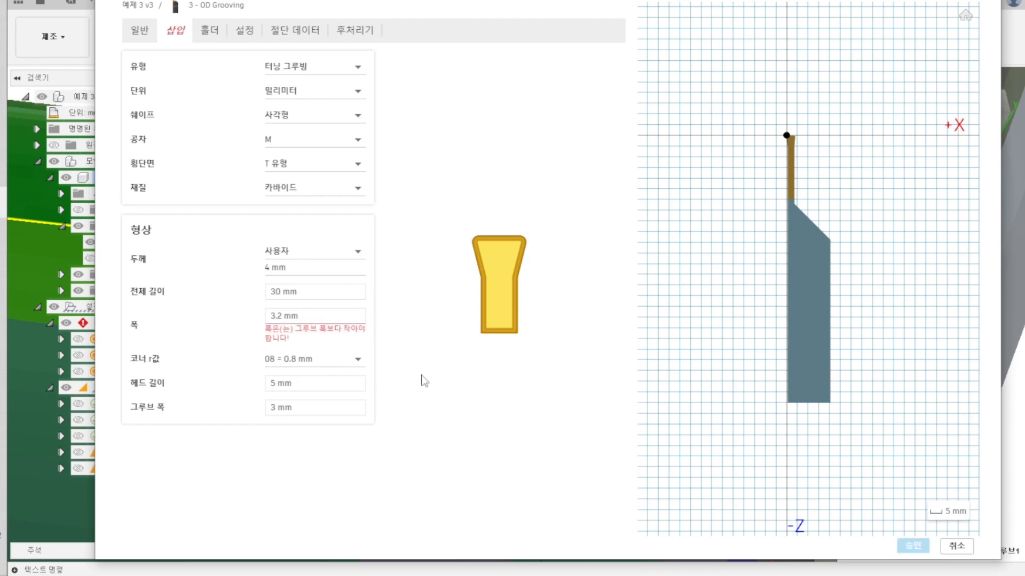
{"action": "left_click", "coordinate": [320, 315]}
{"action": "type", "text": "3"}
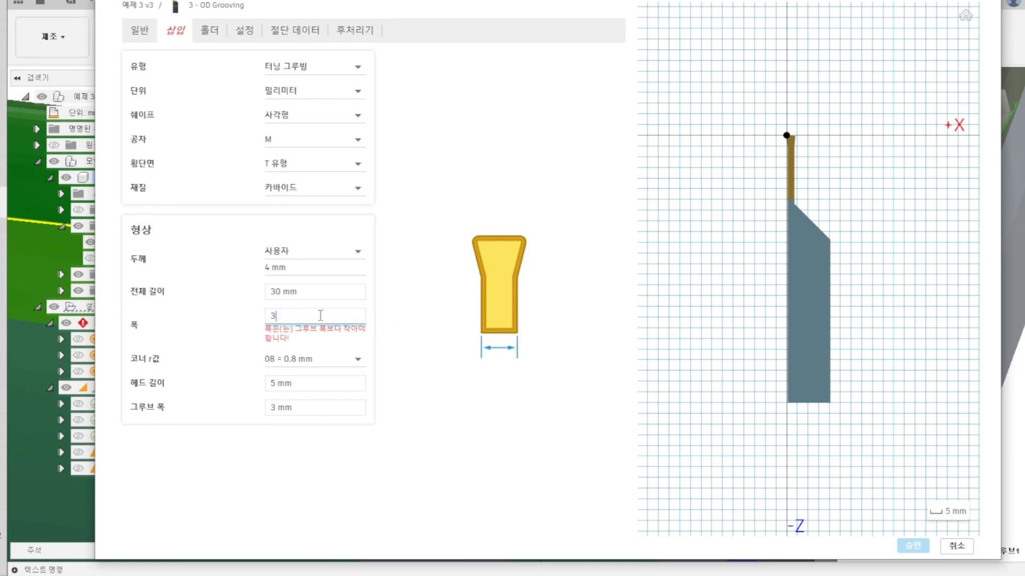
{"action": "left_click", "coordinate": [413, 337]}
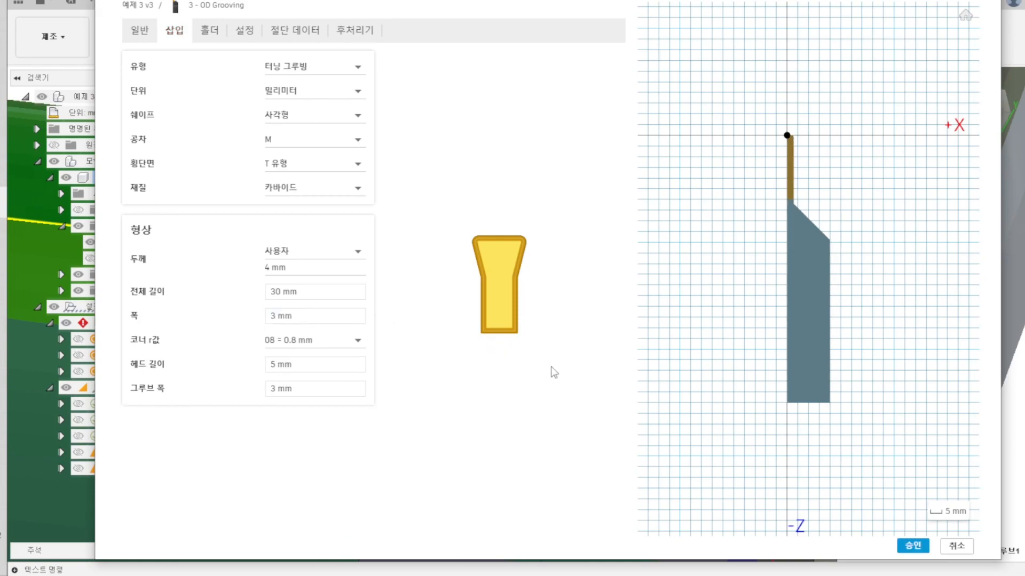
{"action": "left_click", "coordinate": [907, 547]}
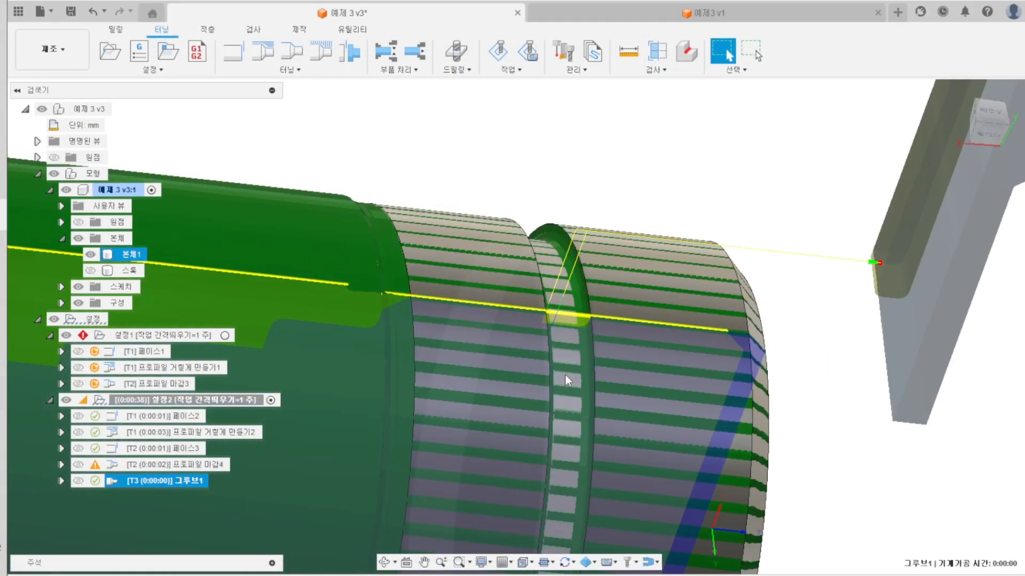
- Simulate the groove operation and examine the grooving tool's plunge into the groove in a straight-on side view
{"action": "middle_click_drag", "start_coordinate": [560, 377], "coordinate": [558, 325], "text": "shift"}
{"action": "scroll", "coordinate": [558, 325], "scroll_direction": "down", "scroll_amount": 3}
{"action": "left_click", "coordinate": [629, 217]}
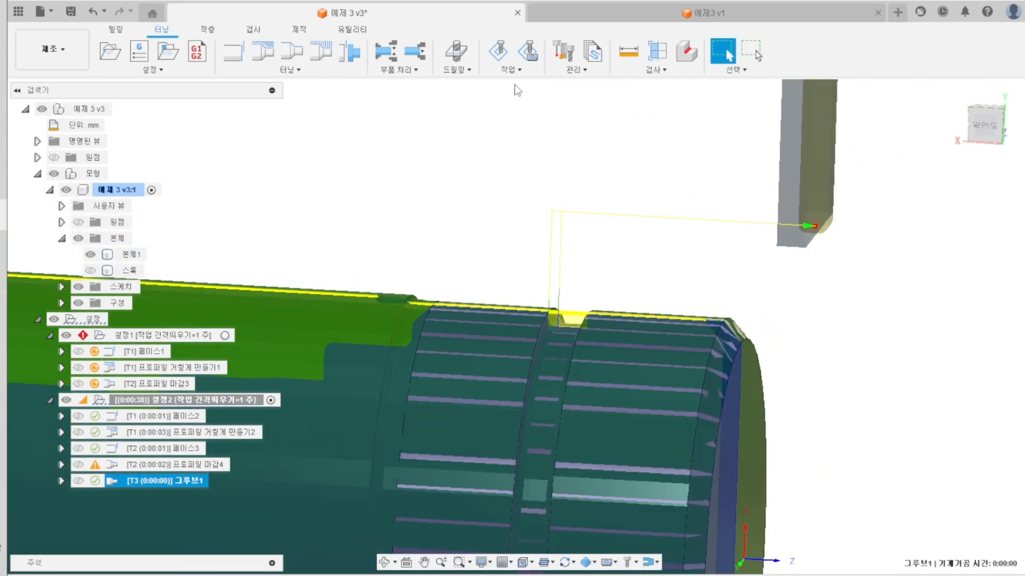
{"action": "left_click", "coordinate": [504, 54]}
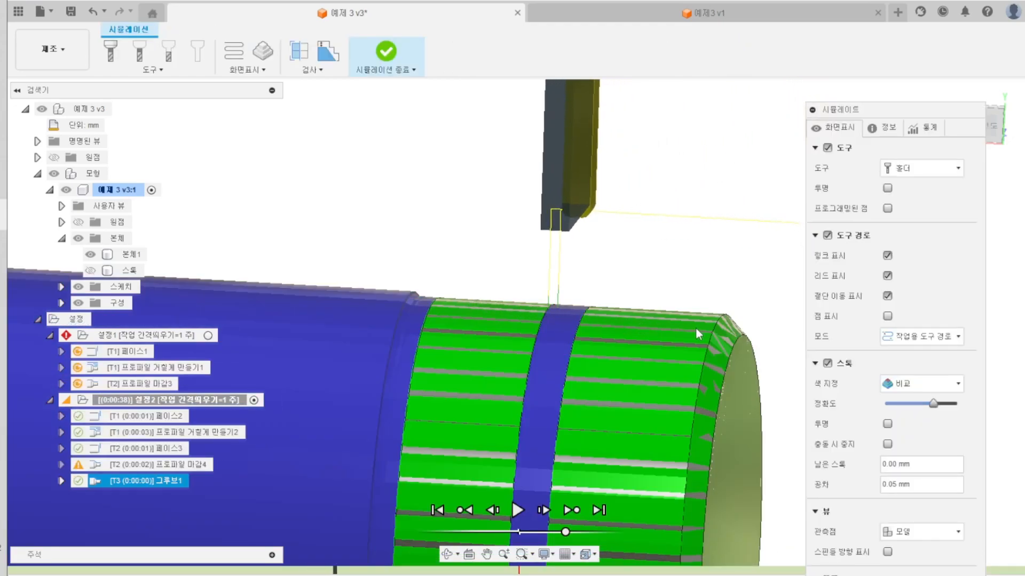
{"action": "scroll", "coordinate": [565, 306], "scroll_direction": "up", "scroll_amount": 2}
{"action": "middle_click_drag", "start_coordinate": [566, 304], "coordinate": [583, 299], "text": "shift"}
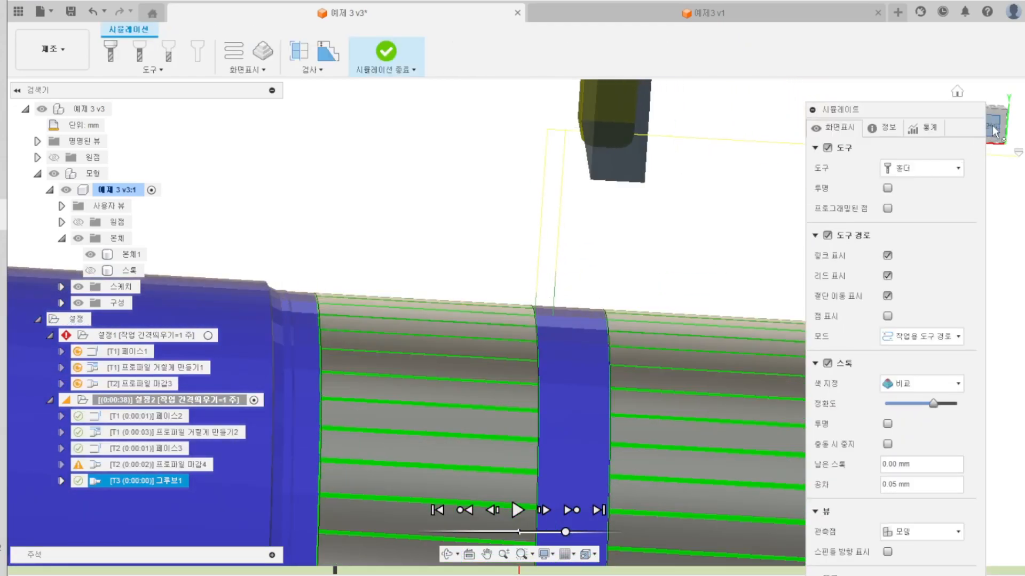
{"action": "left_click", "coordinate": [994, 131]}
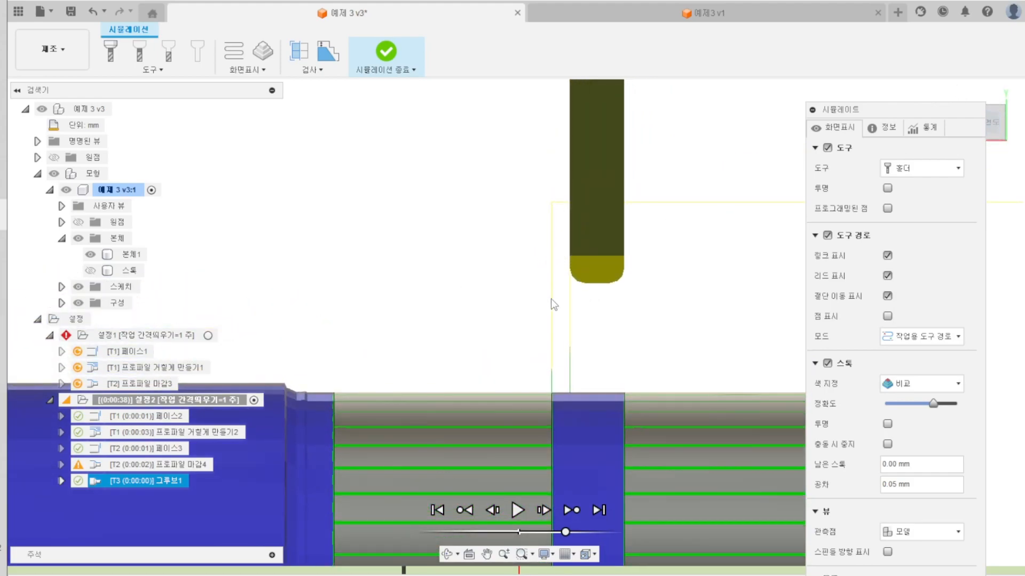
{"action": "middle_click_drag", "start_coordinate": [616, 311], "coordinate": [472, 362], "text": "shift"}
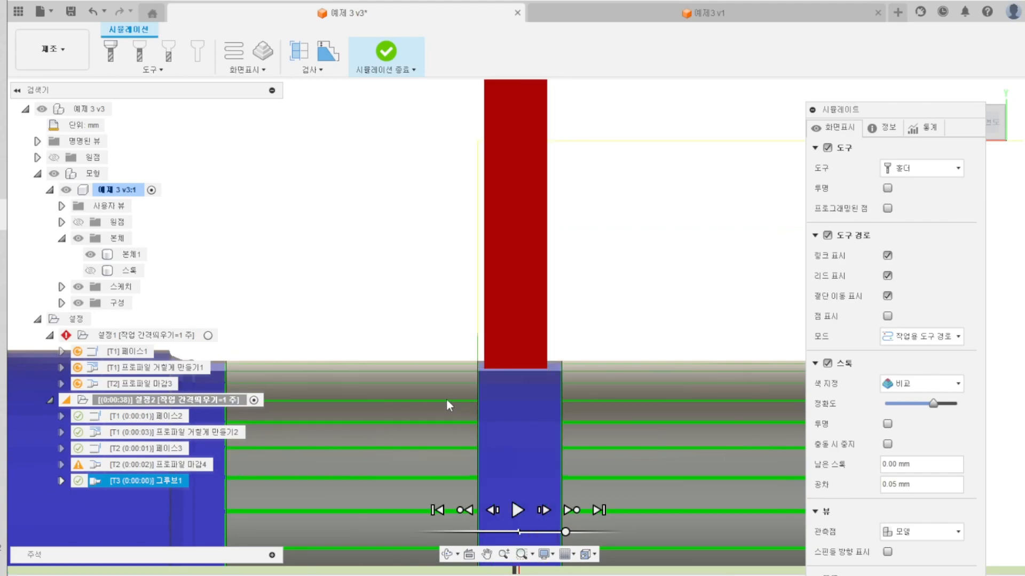
{"action": "mouse_move", "coordinate": [516, 570]}
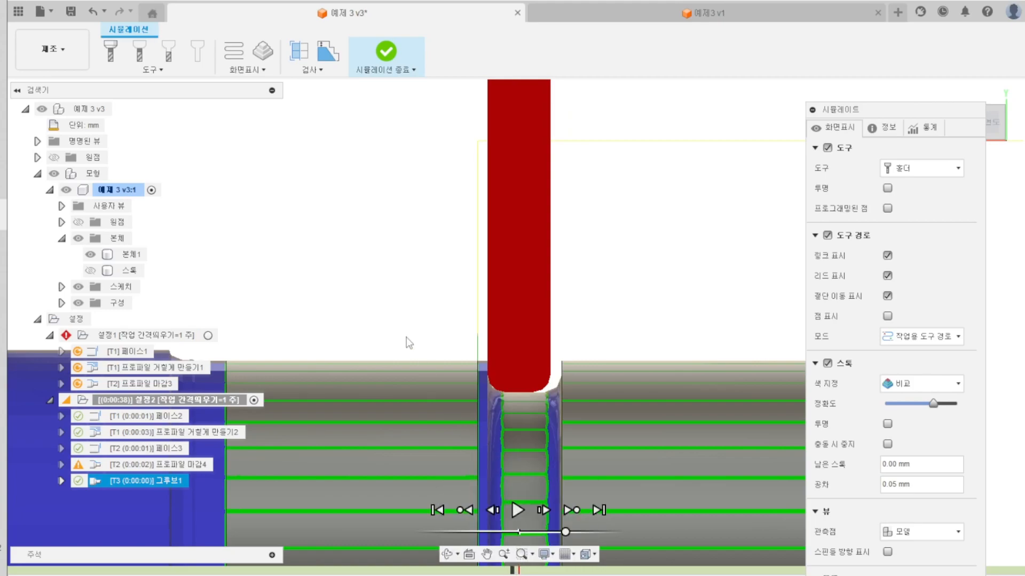
- Examine the simulated groove cut from angled views, checking the tool holder against the shaft, and exit the simulation
{"action": "scroll", "coordinate": [425, 363], "scroll_direction": "down", "scroll_amount": 3}
{"action": "middle_click_drag", "start_coordinate": [486, 386], "coordinate": [472, 394], "text": "shift"}
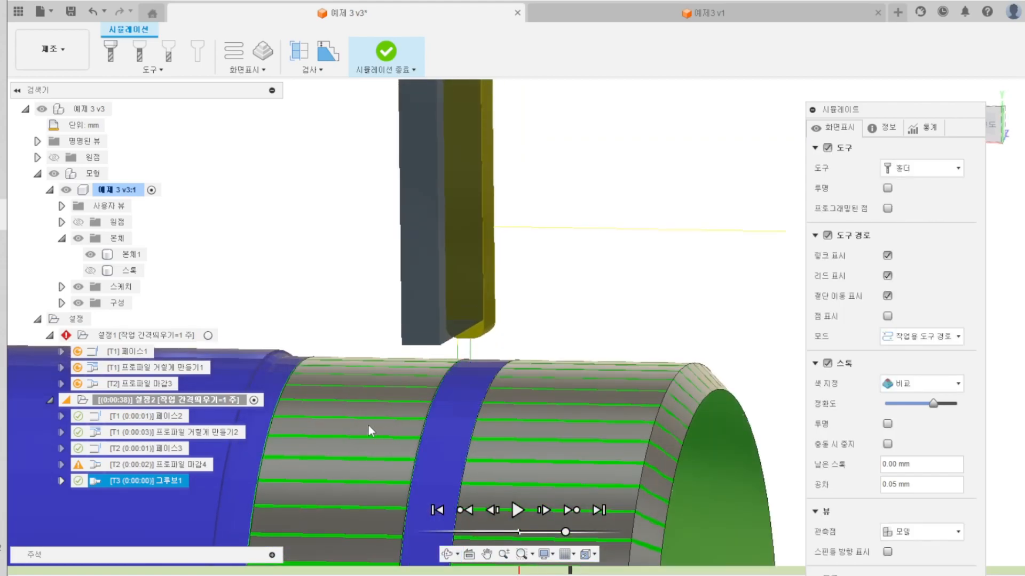
{"action": "middle_click_drag", "start_coordinate": [327, 426], "coordinate": [516, 375], "text": "shift"}
{"action": "scroll", "coordinate": [503, 363], "scroll_direction": "down", "scroll_amount": 4}
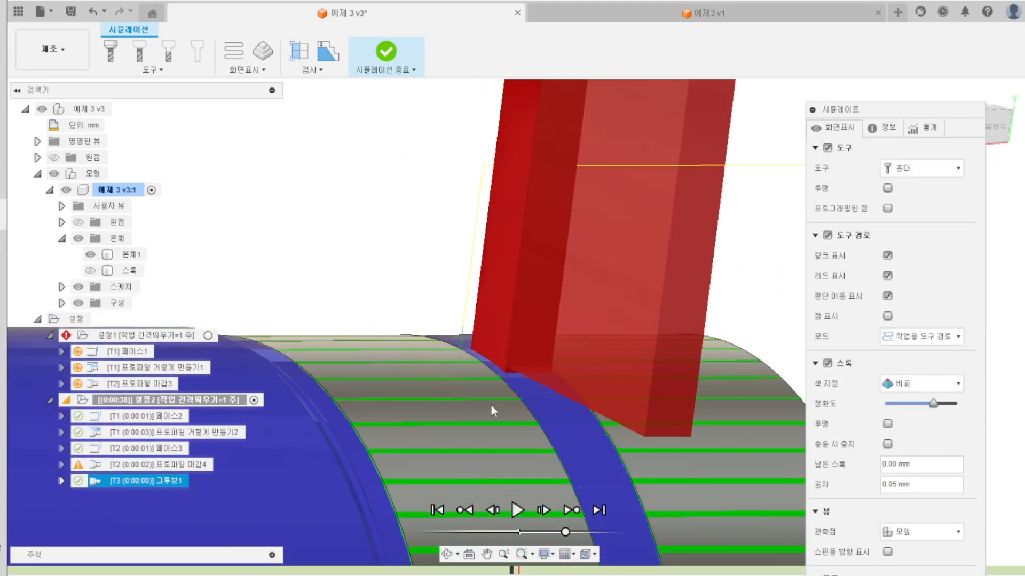
{"action": "key", "text": "Left"}
{"action": "key", "text": "Escape"}
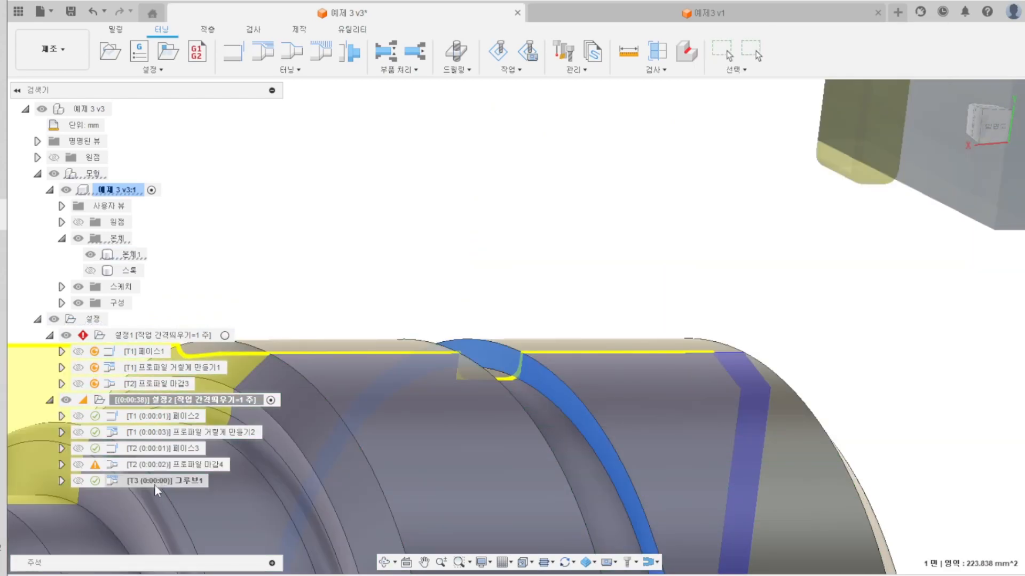
- Reopen the groove operation's tool definition and check the insert's overall length and width
{"action": "right_click", "coordinate": [154, 484]}
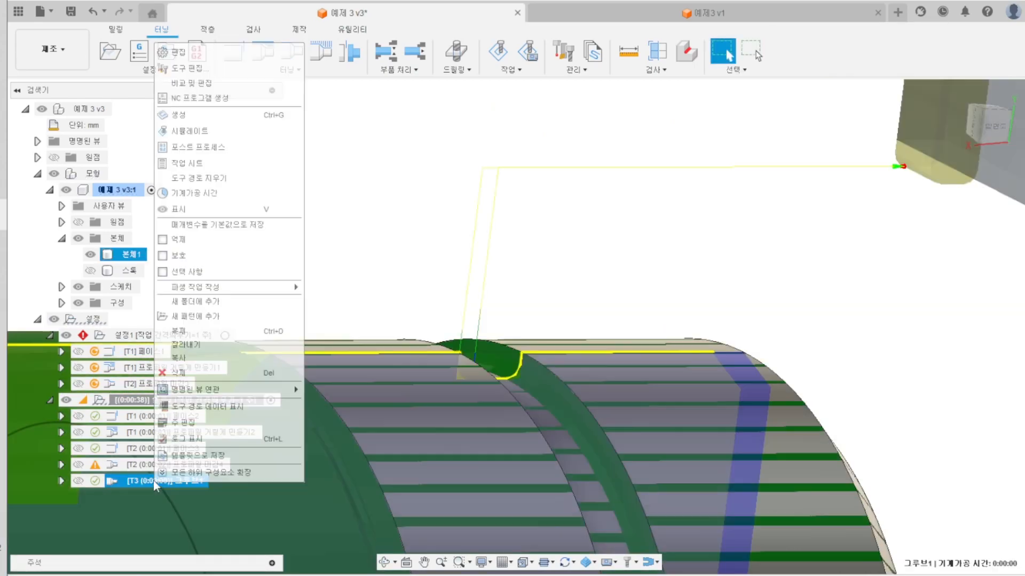
{"action": "left_click", "coordinate": [216, 85]}
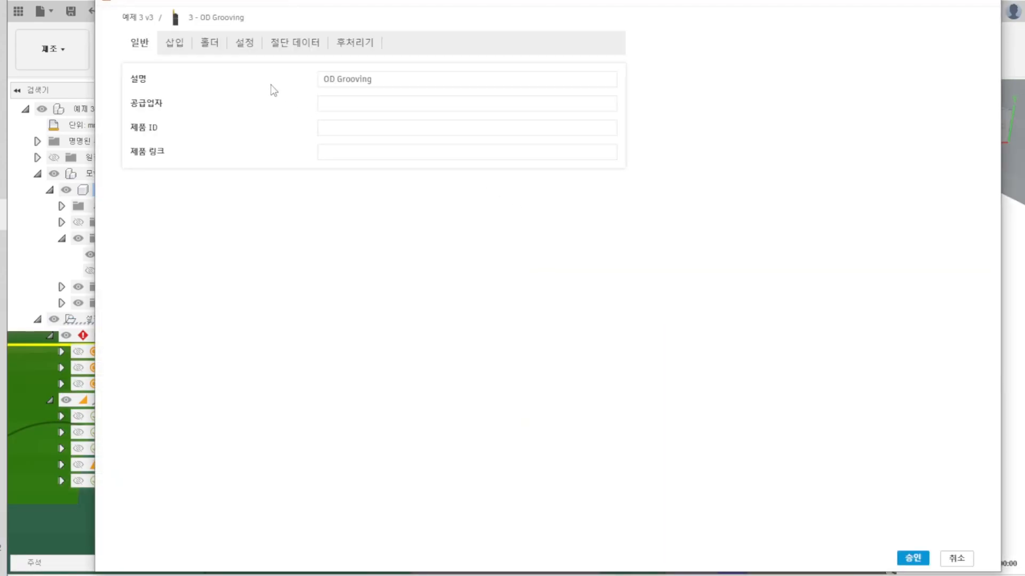
{"action": "left_click", "coordinate": [176, 41]}
{"action": "left_click", "coordinate": [313, 305]}
{"action": "left_click", "coordinate": [304, 330]}
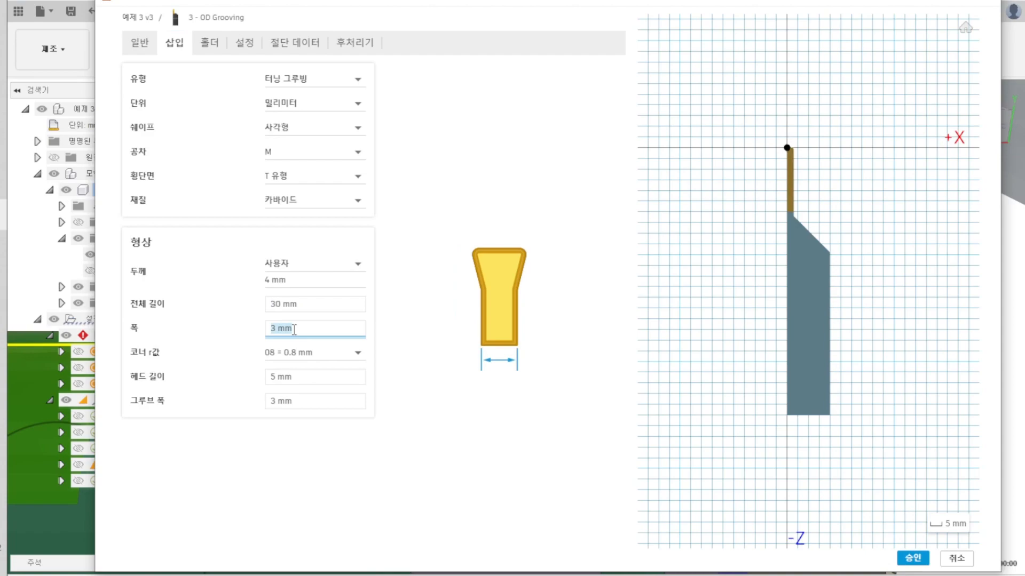
- Review the grooving tool holder's head length, overall length, shank width and shank height
{"action": "left_click", "coordinate": [211, 45]}
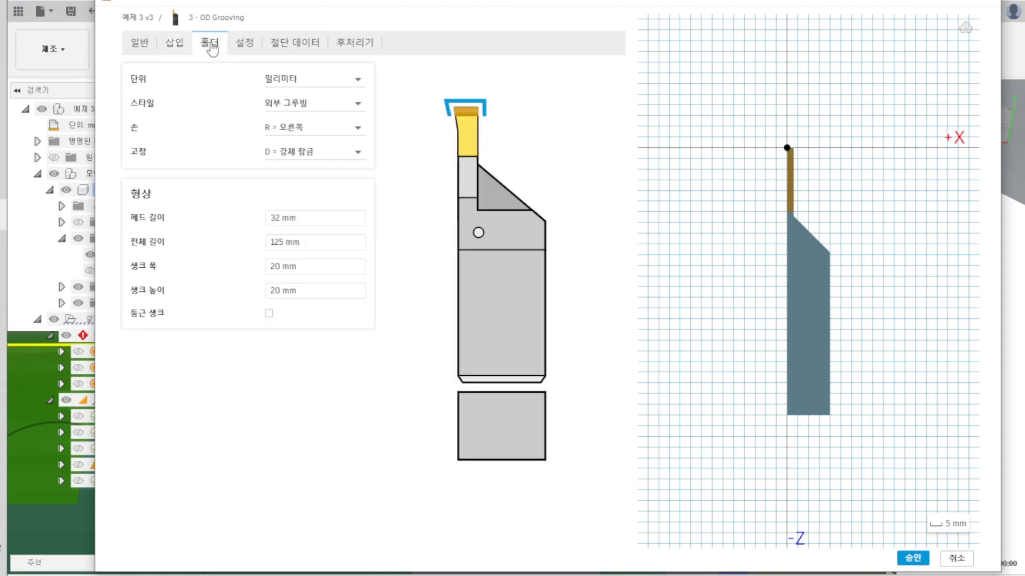
{"action": "left_click", "coordinate": [321, 216]}
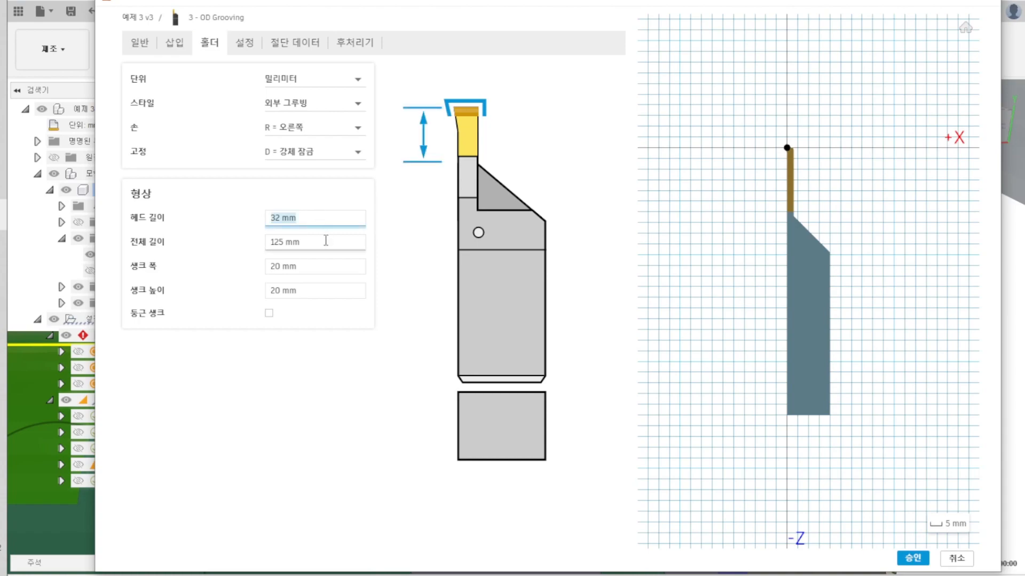
{"action": "left_click", "coordinate": [325, 241]}
{"action": "left_click", "coordinate": [333, 266]}
{"action": "left_click", "coordinate": [338, 288]}
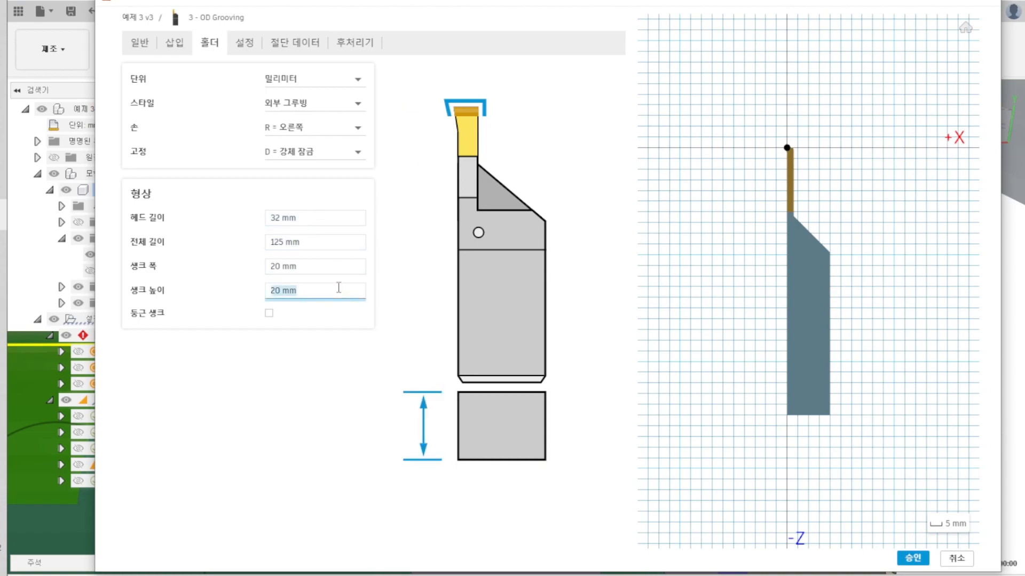
{"action": "left_click", "coordinate": [338, 266]}
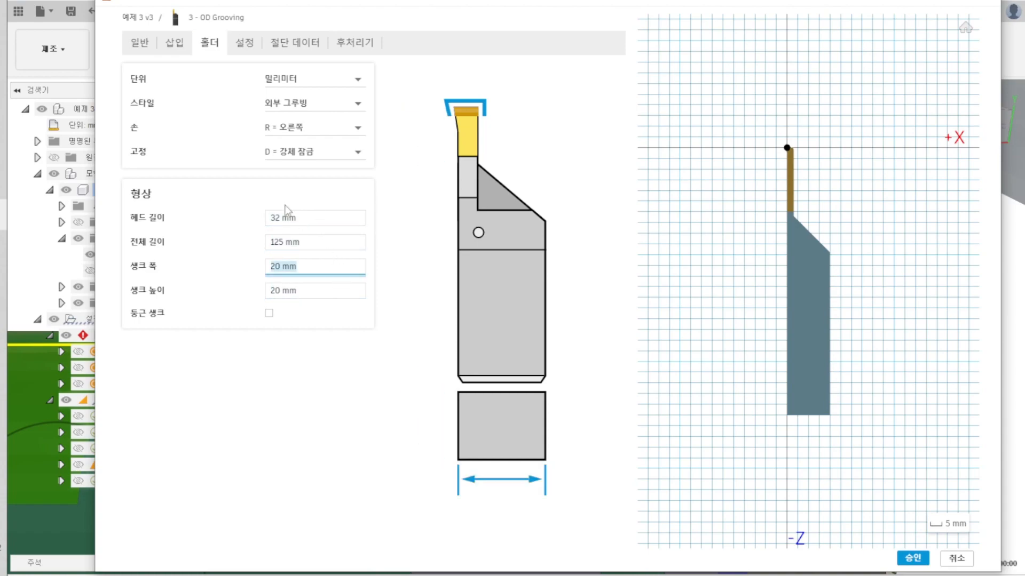
- Review the insert's length, width, head length, groove width and thickness options, and close the tool definition without changes
{"action": "left_click", "coordinate": [175, 42]}
{"action": "left_click", "coordinate": [304, 303]}
{"action": "left_click", "coordinate": [302, 324]}
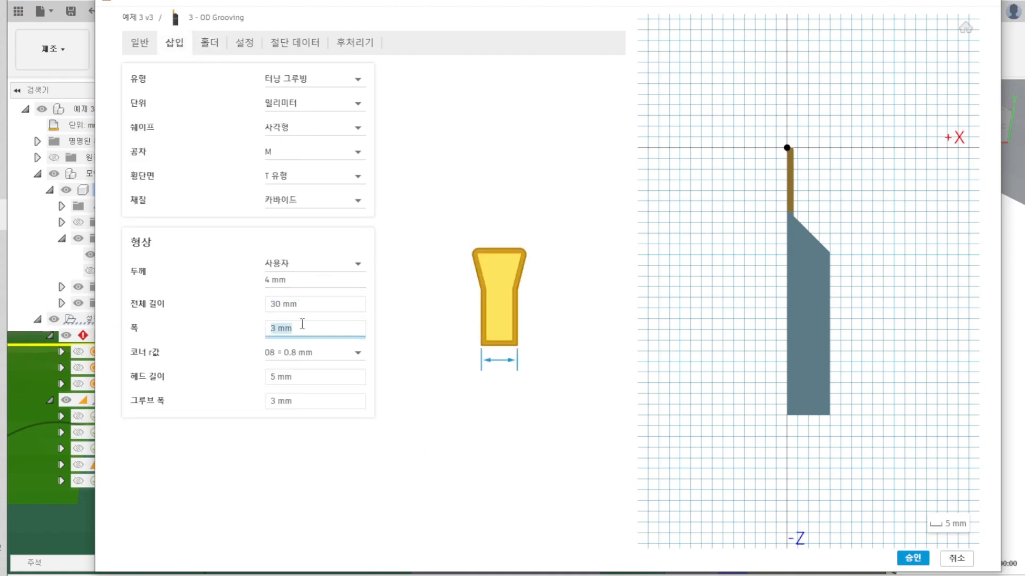
{"action": "left_click", "coordinate": [307, 372]}
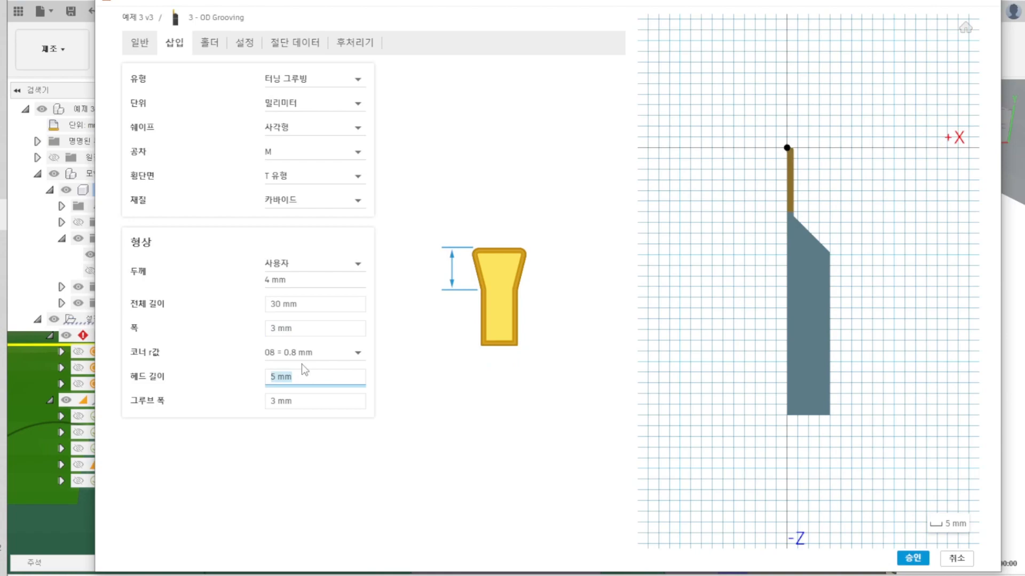
{"action": "left_click", "coordinate": [307, 400]}
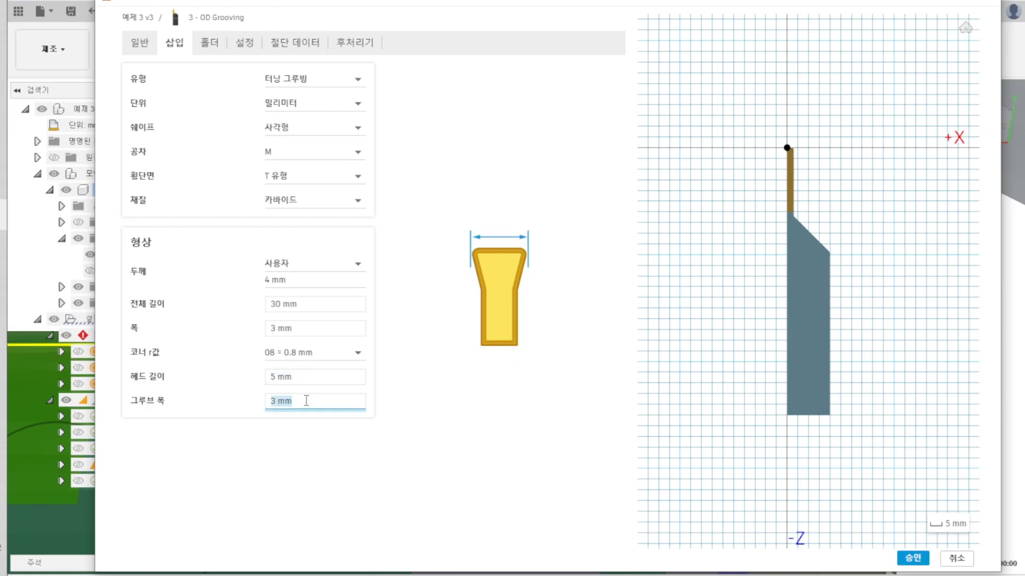
{"action": "left_click", "coordinate": [314, 280]}
{"action": "left_click", "coordinate": [419, 293]}
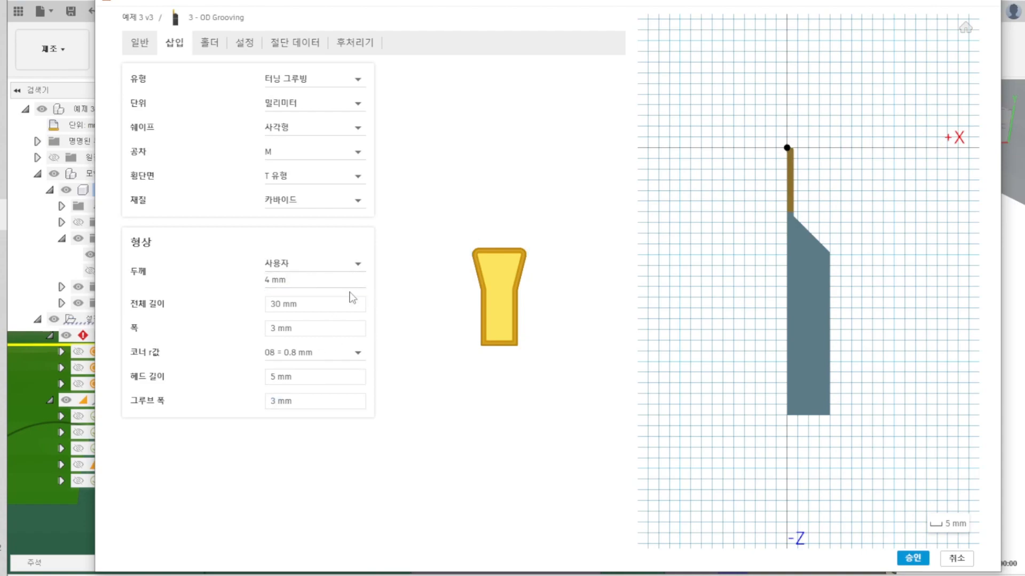
{"action": "scroll", "coordinate": [800, 176], "scroll_direction": "up", "scroll_amount": 5}
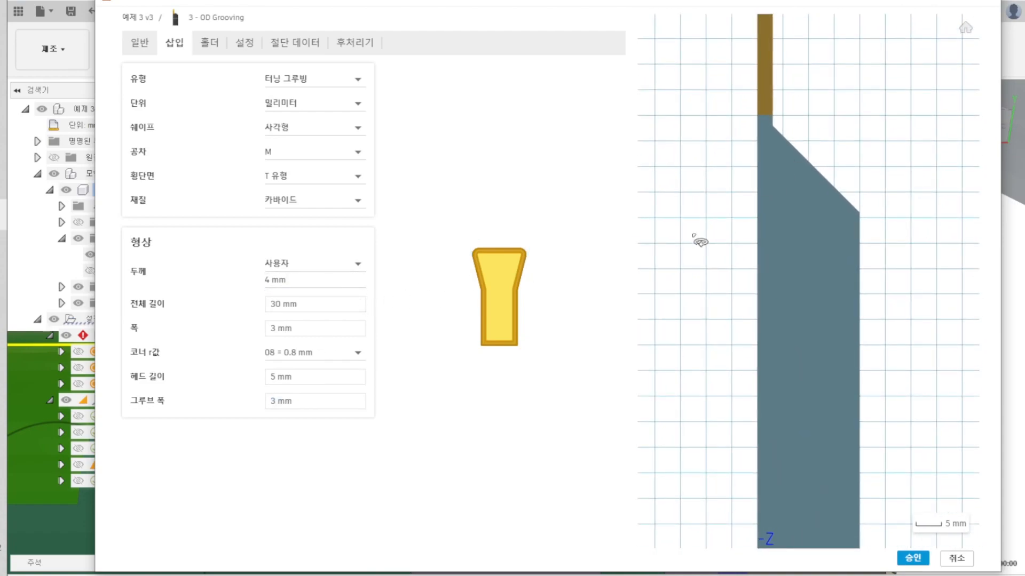
{"action": "left_click", "coordinate": [332, 267]}
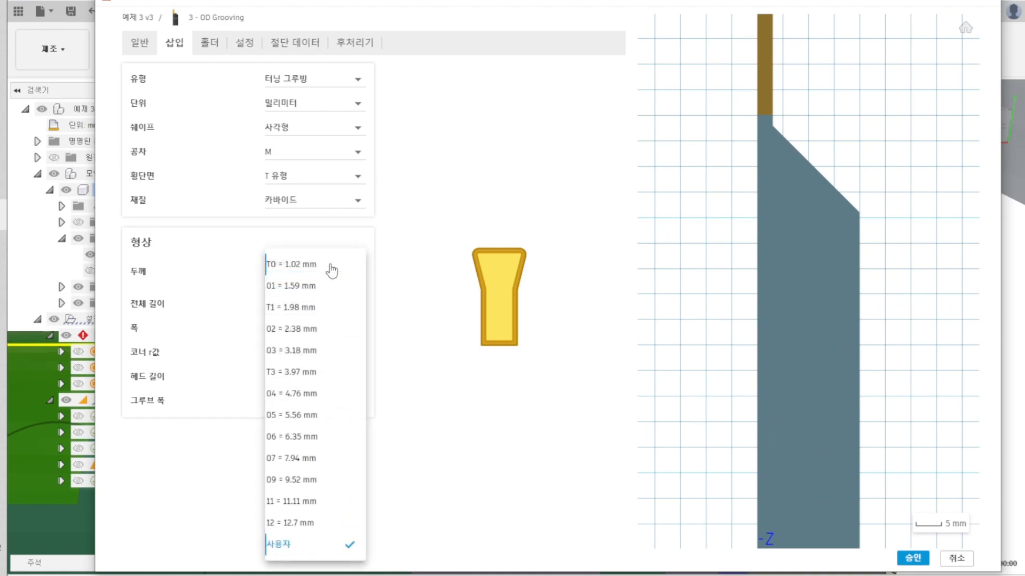
{"action": "left_click", "coordinate": [438, 272]}
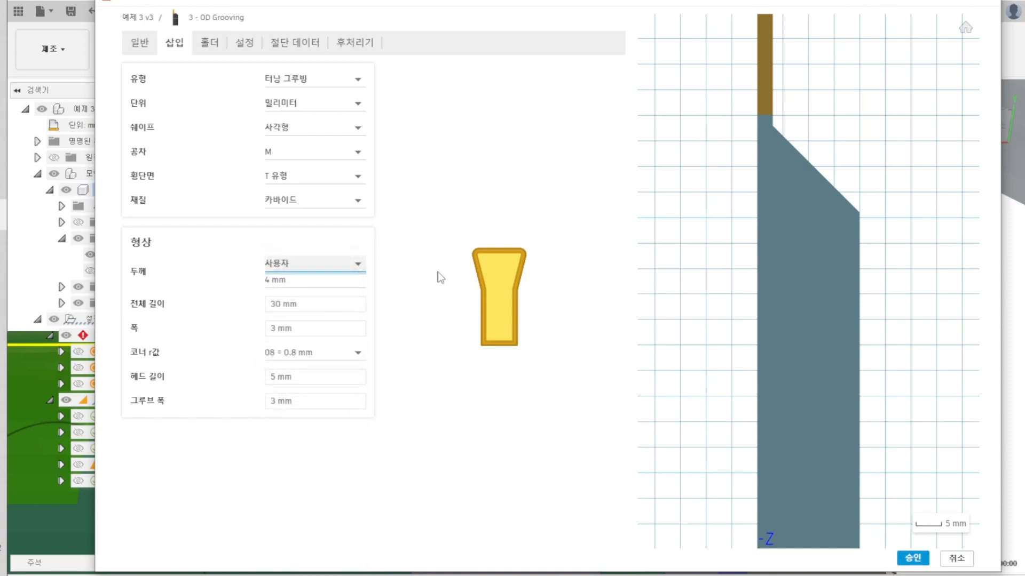
{"action": "left_click", "coordinate": [955, 559]}
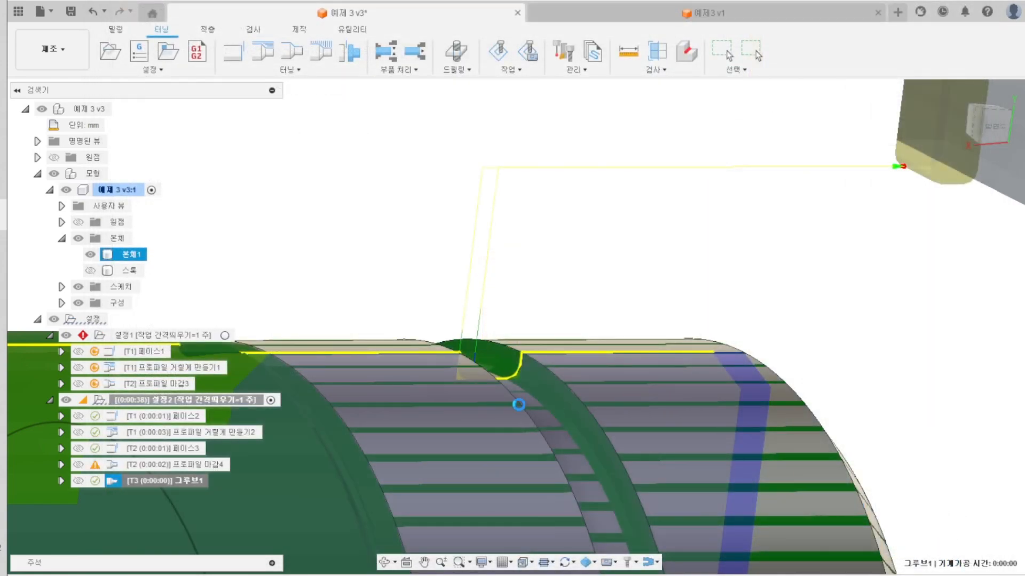
- Review the grooving pattern options in the groove operation's pass settings and leave them unchanged
{"action": "mouse_move", "coordinate": [494, 403]}
{"action": "middle_mouse_down", "text": "shift"}
{"action": "mouse_move", "coordinate": [463, 402]}
{"action": "mouse_move", "coordinate": [563, 383]}
{"action": "mouse_move", "coordinate": [479, 403]}
{"action": "middle_mouse_up", "text": "shift"}
{"action": "double_click", "coordinate": [164, 480]}
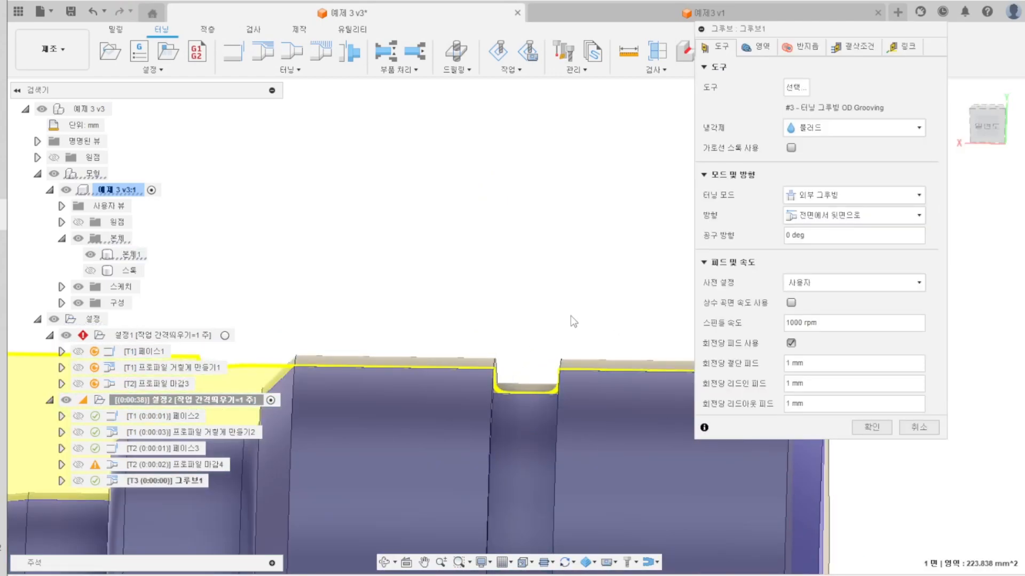
{"action": "left_click", "coordinate": [846, 47]}
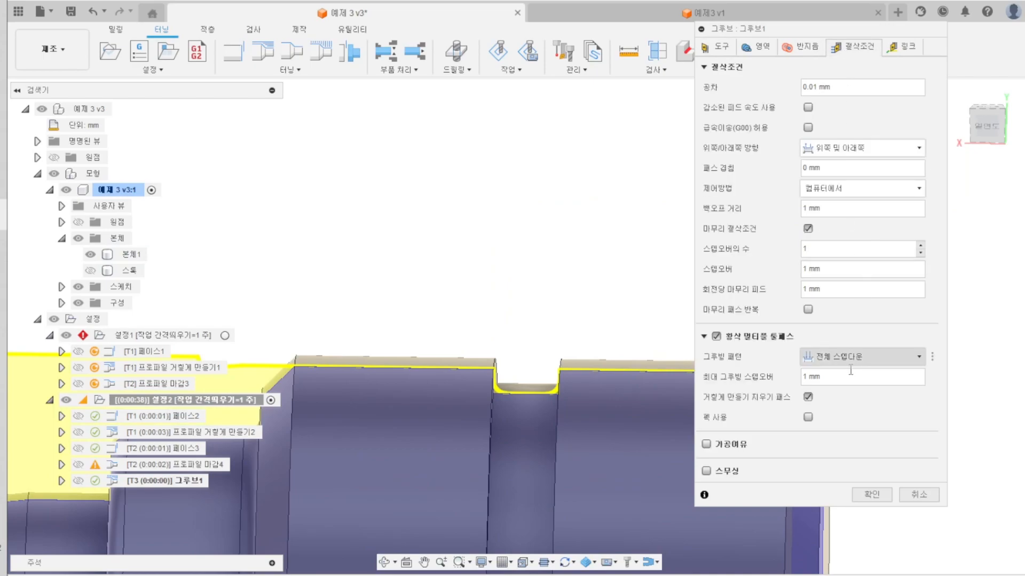
{"action": "mouse_move", "coordinate": [843, 360]}
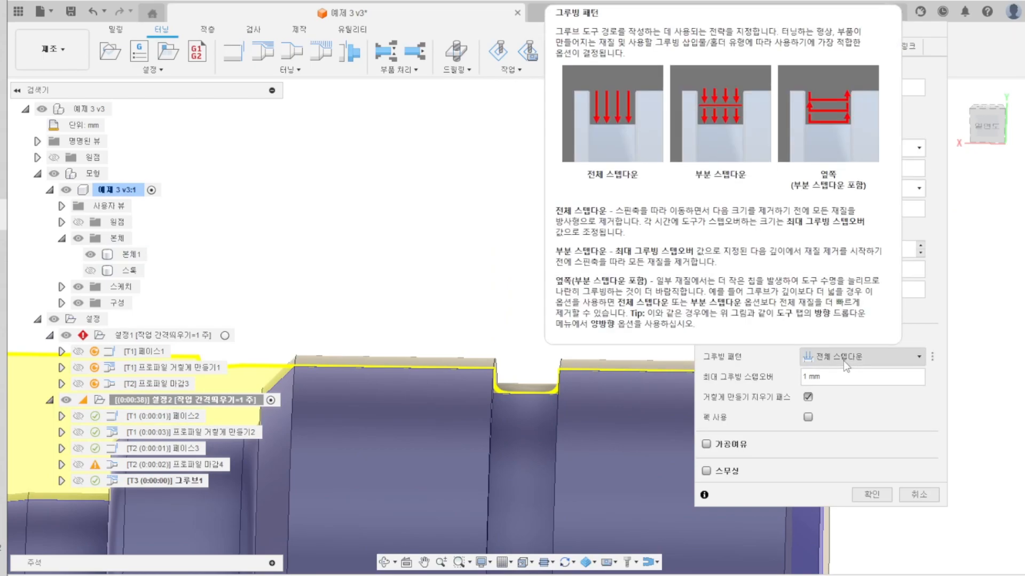
{"action": "left_click", "coordinate": [843, 360]}
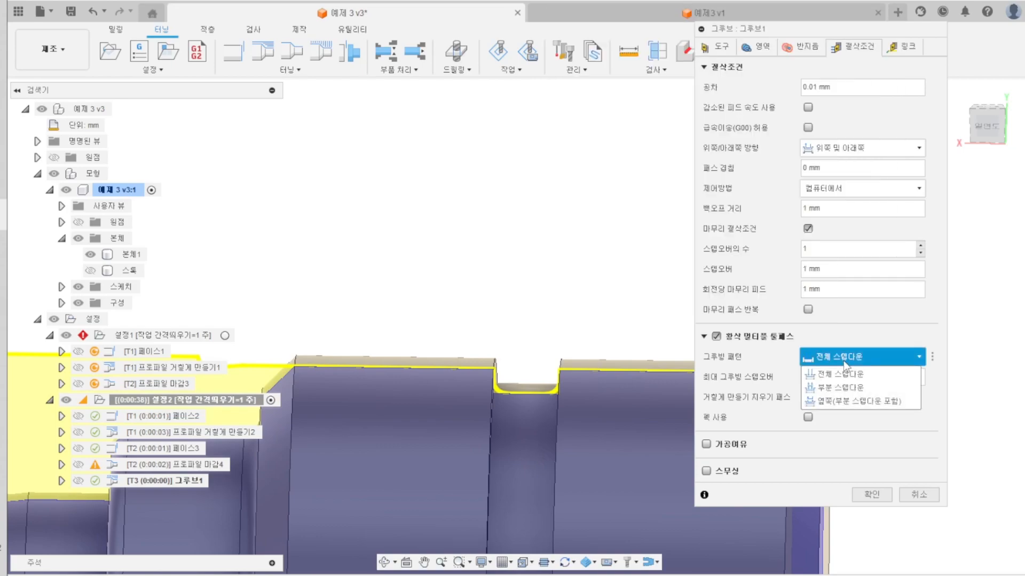
{"action": "key", "text": "Escape"}
{"action": "key", "text": "Escape"}
- Reopen the groove operation and check its finishing pass stepover count and stepover distance
{"action": "double_click", "coordinate": [119, 483]}
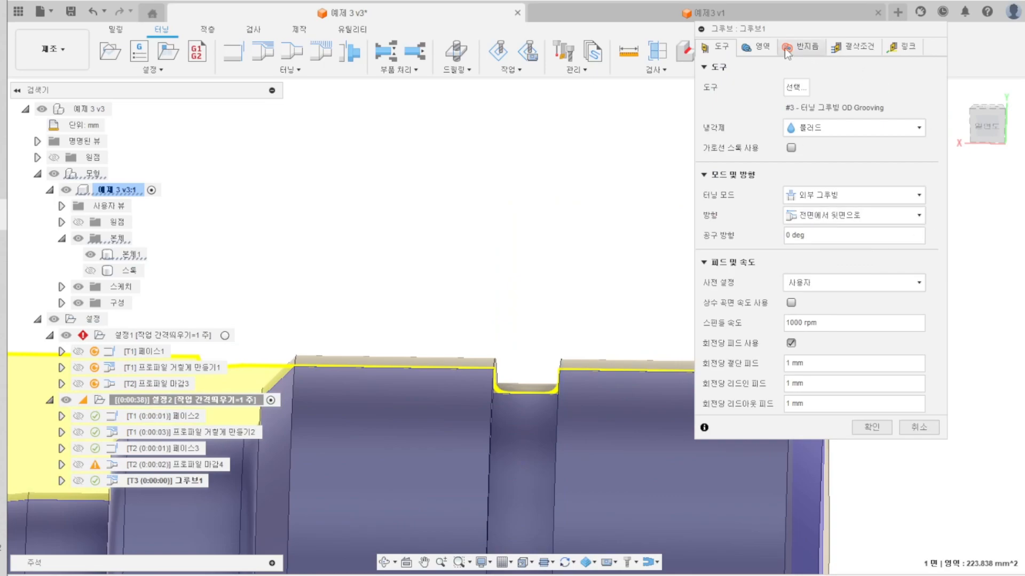
{"action": "left_click", "coordinate": [852, 47]}
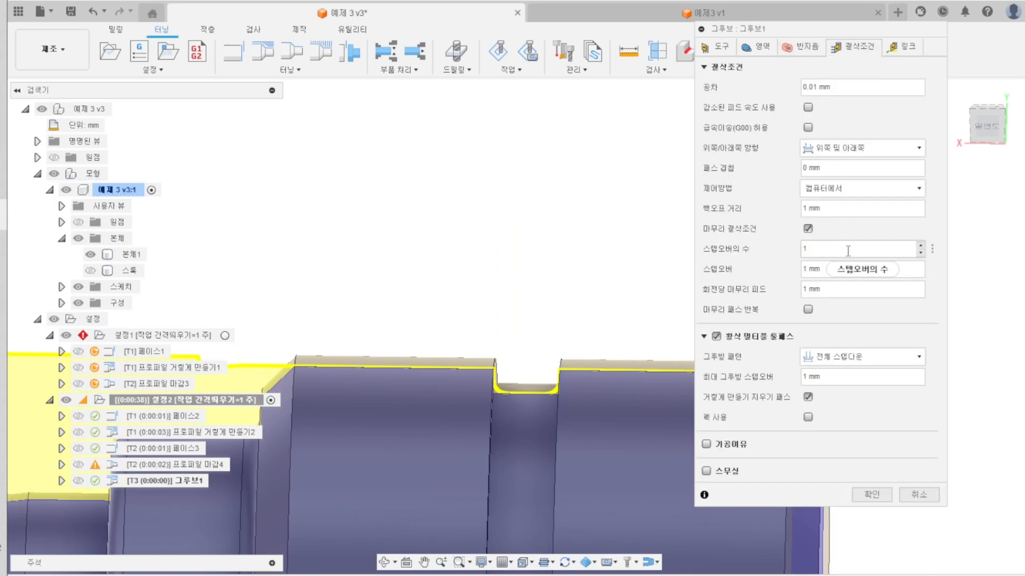
{"action": "mouse_move", "coordinate": [851, 273]}
- Open the groove operation's tool for editing and review the holder's style, hand and clamping options
{"action": "right_click", "coordinate": [165, 481]}
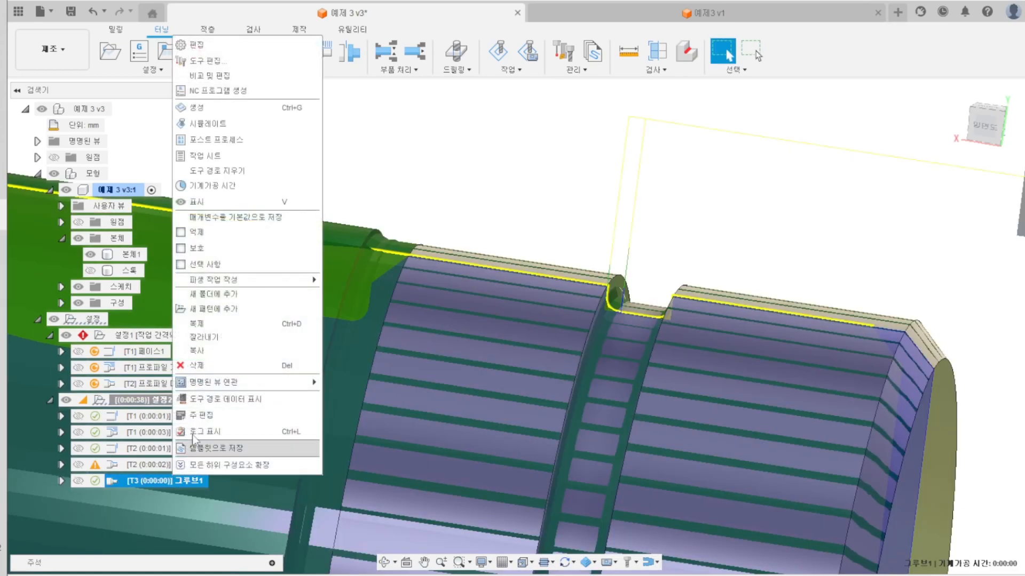
{"action": "left_click", "coordinate": [238, 76]}
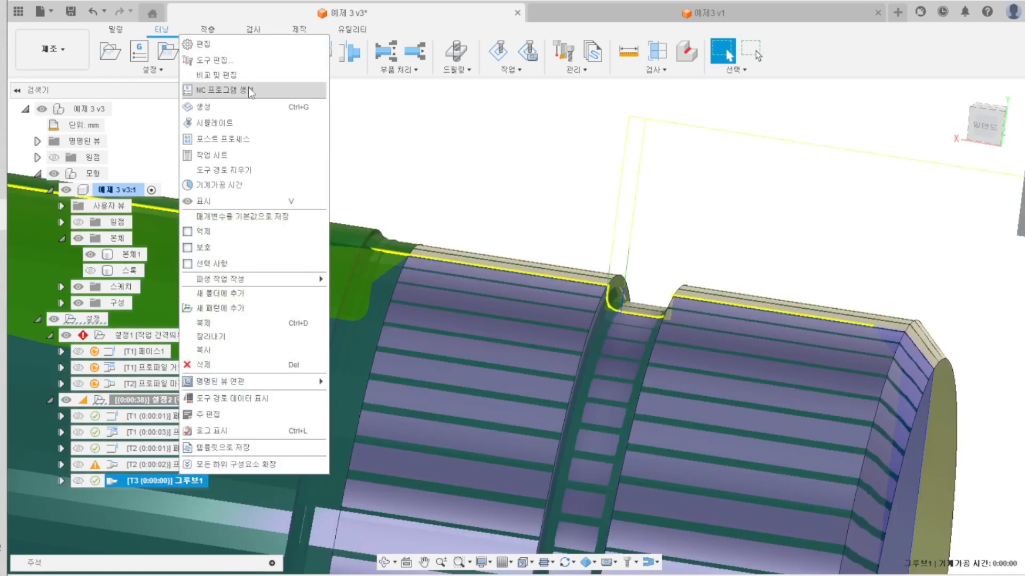
{"action": "left_click", "coordinate": [212, 60]}
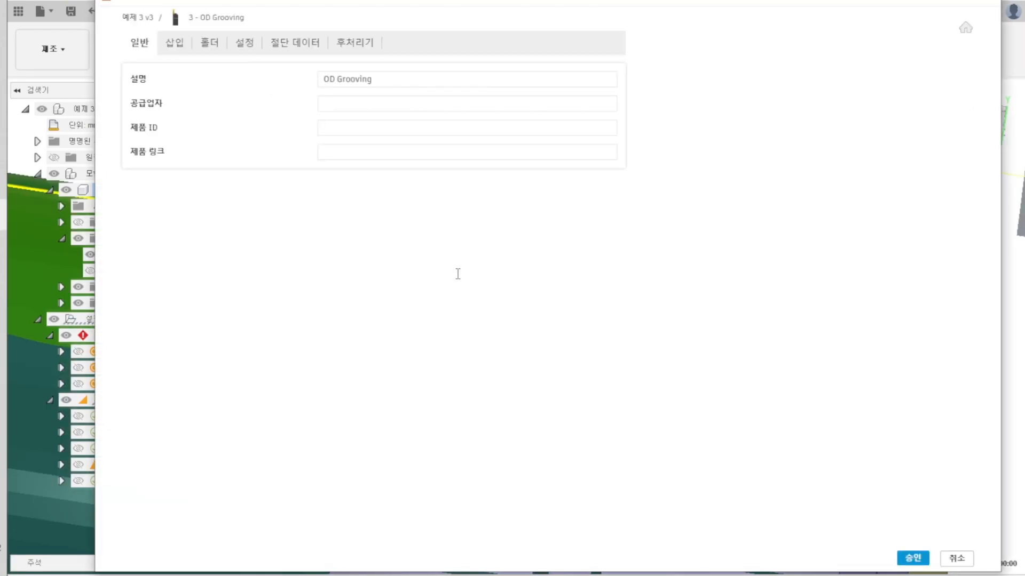
{"action": "left_click", "coordinate": [174, 42]}
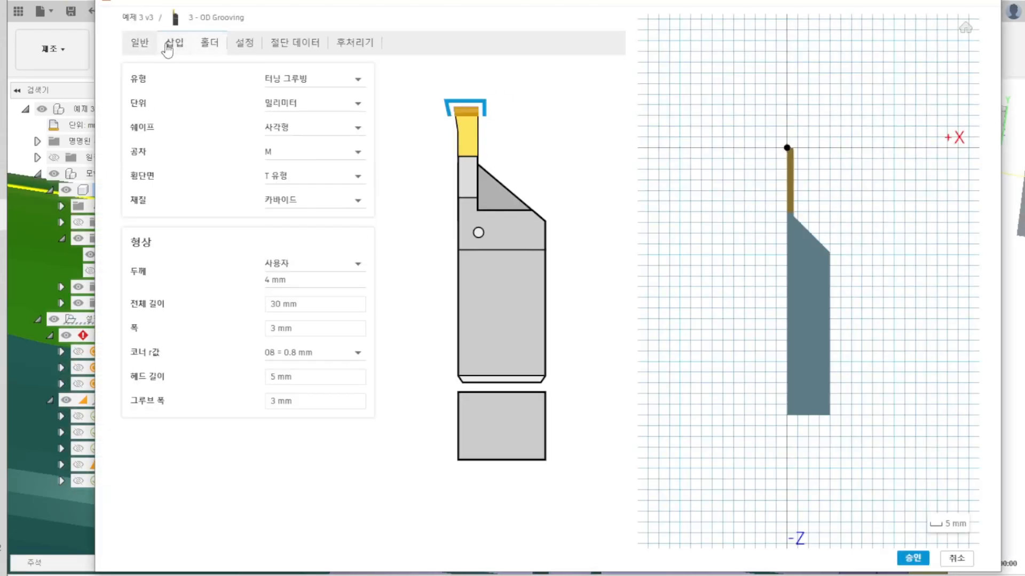
{"action": "left_click", "coordinate": [209, 42]}
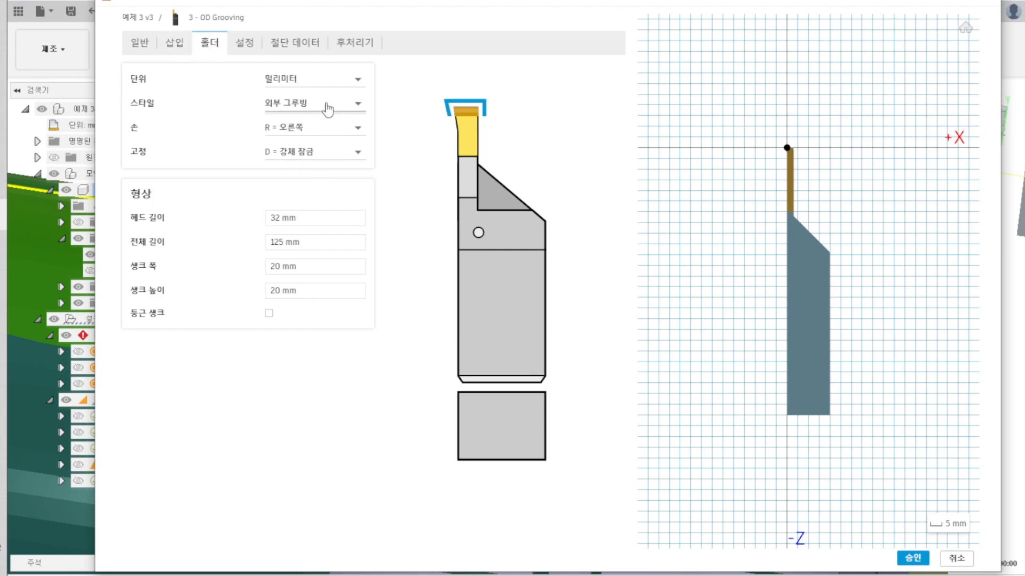
{"action": "left_click", "coordinate": [302, 104]}
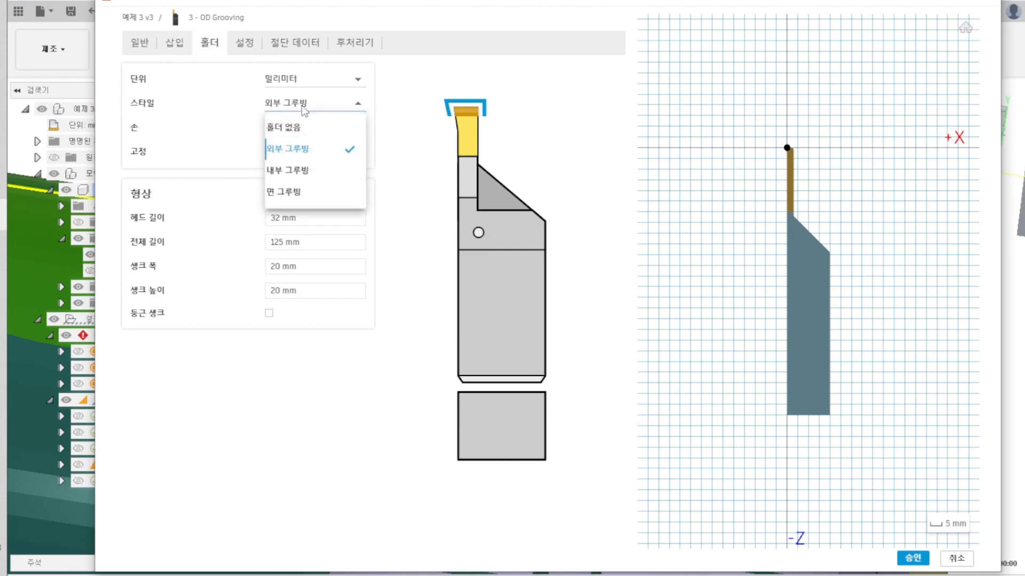
{"action": "left_click", "coordinate": [301, 105]}
{"action": "left_click", "coordinate": [320, 129]}
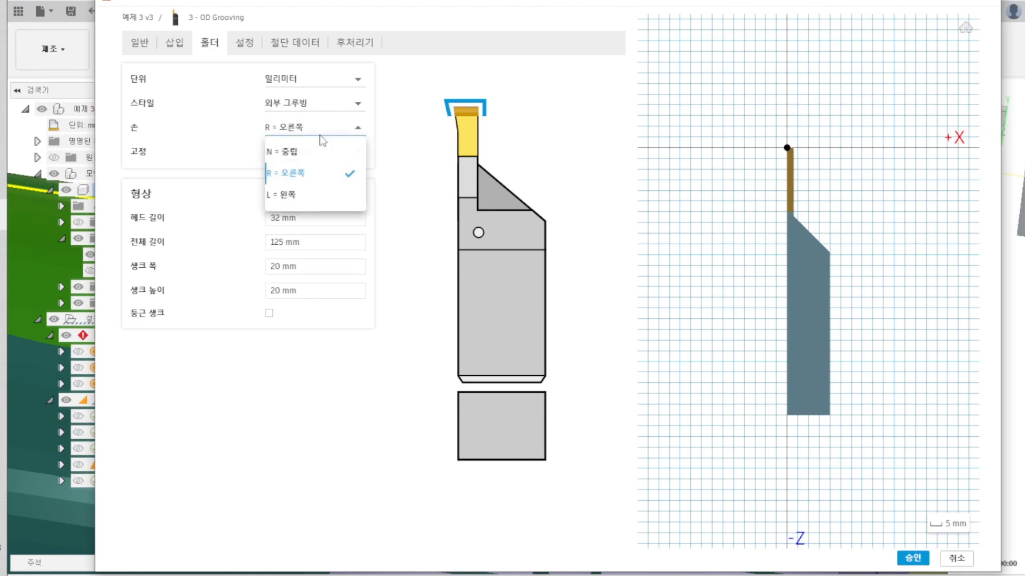
{"action": "left_click", "coordinate": [359, 167]}
{"action": "left_click", "coordinate": [356, 154]}
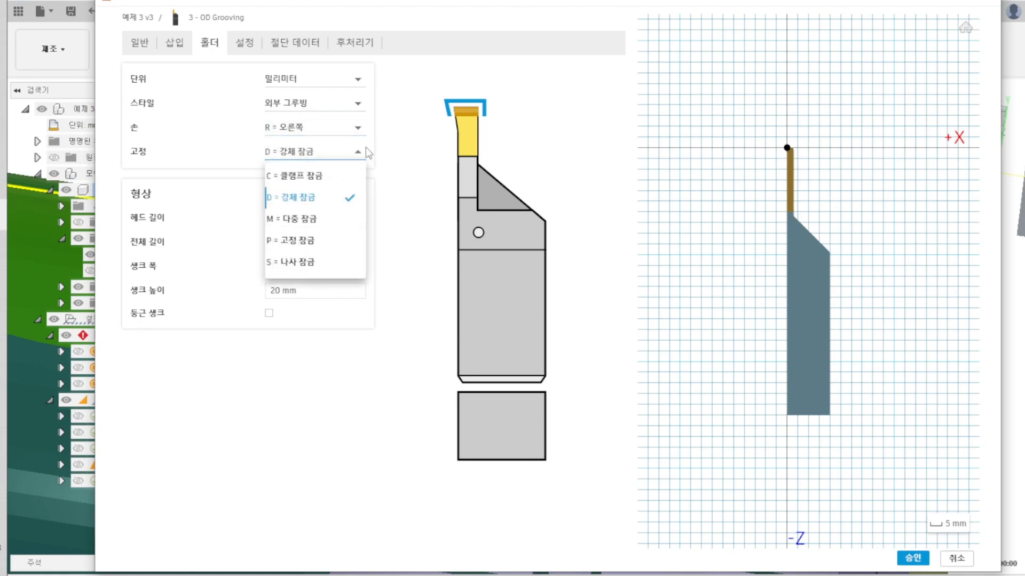
- Set the grooving insert's width to 2.8 mm and accept the tool definition
{"action": "left_click", "coordinate": [181, 43]}
{"action": "left_click", "coordinate": [182, 43]}
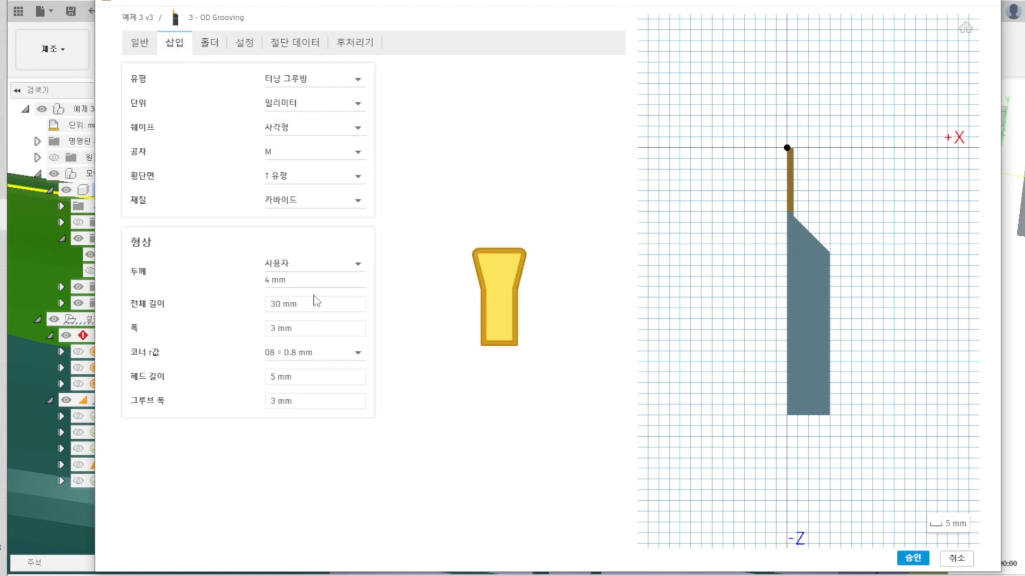
{"action": "left_click", "coordinate": [324, 330]}
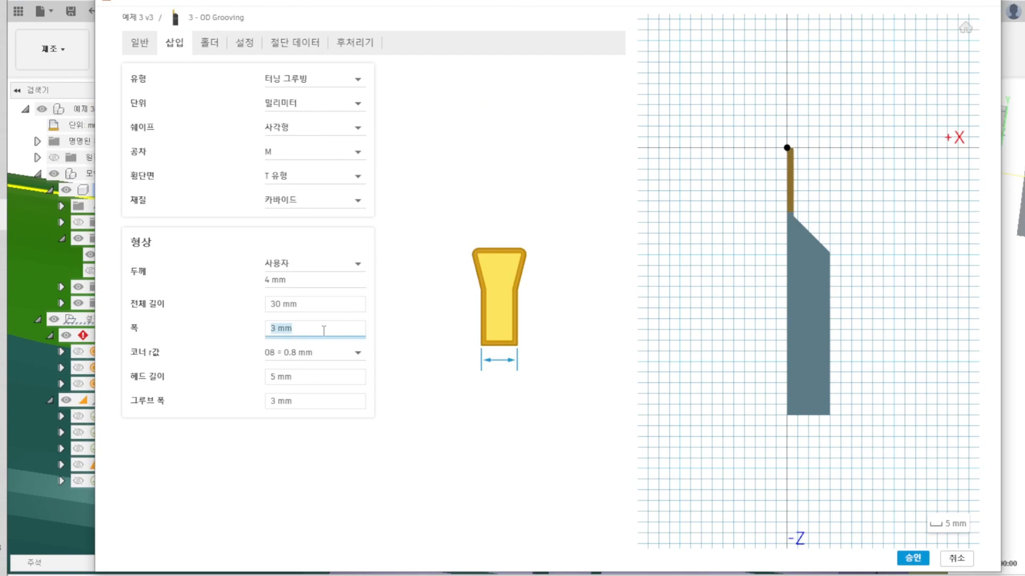
{"action": "left_click", "coordinate": [319, 378]}
{"action": "left_click", "coordinate": [307, 403]}
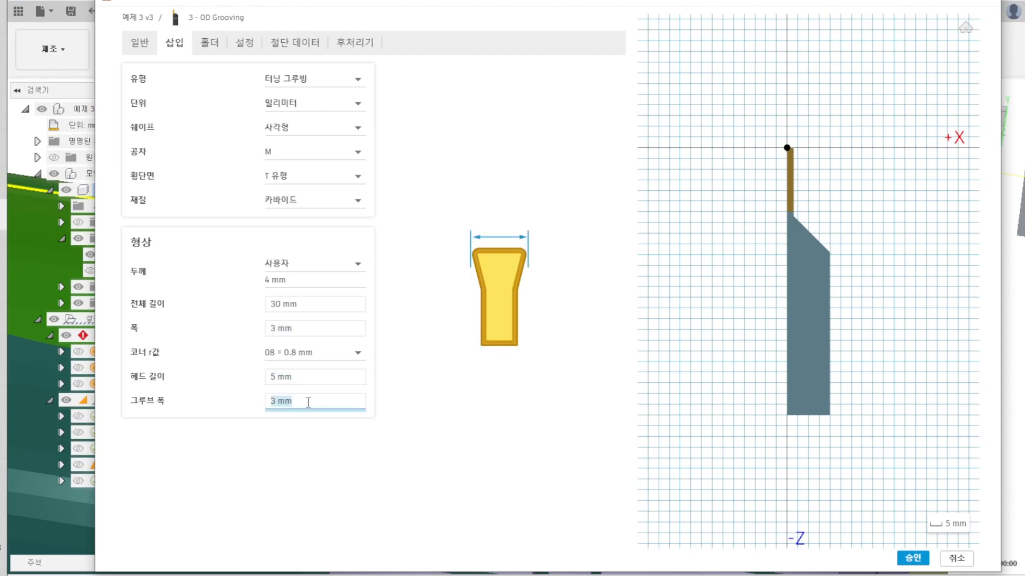
{"action": "left_click", "coordinate": [318, 328]}
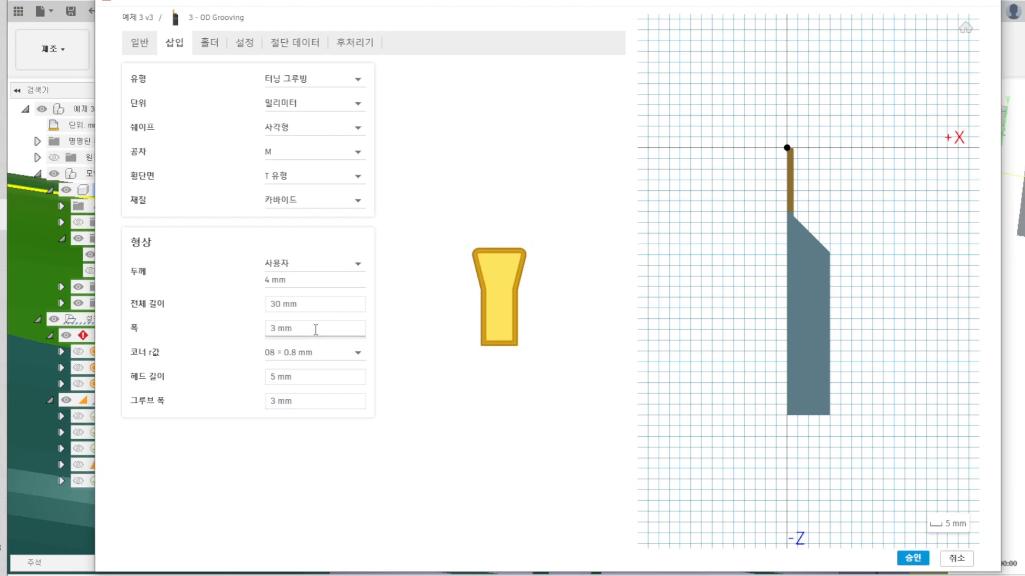
{"action": "type", "text": "2."}
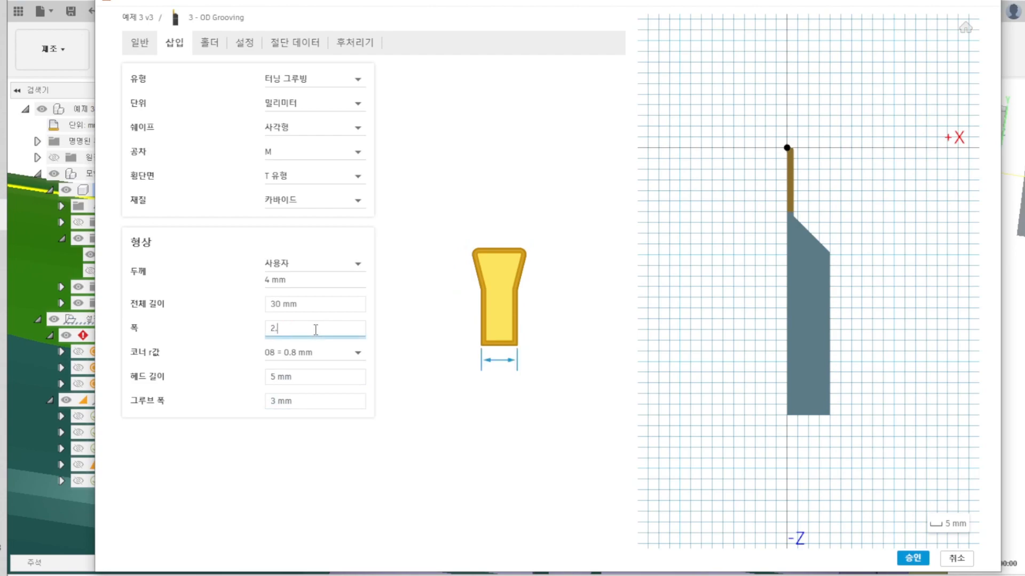
{"action": "type", "text": "8"}
{"action": "left_click", "coordinate": [912, 558]}
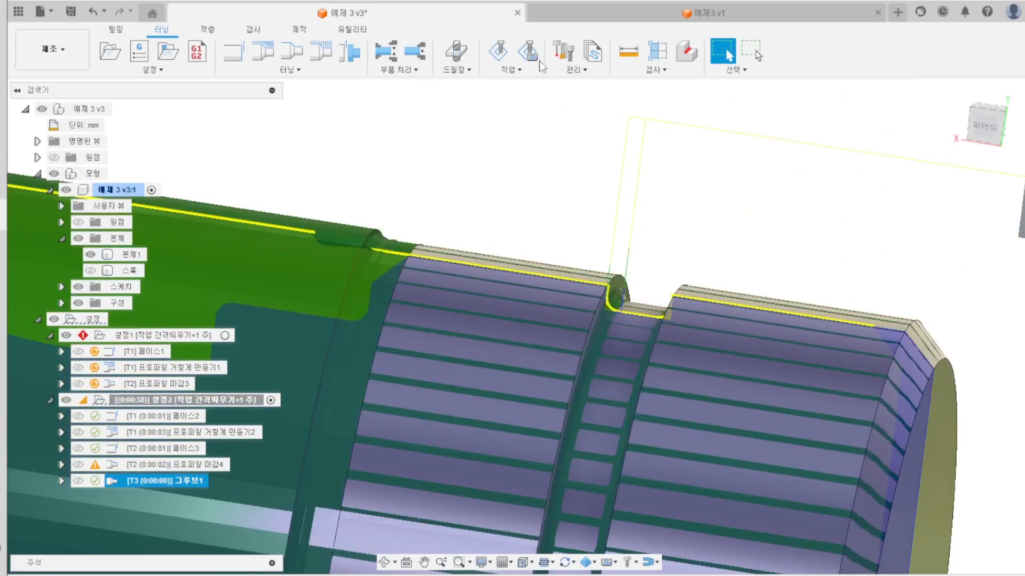
- Simulate the groove operation, examine the cut and tool clearance from angled views, and exit the simulation
{"action": "left_click", "coordinate": [498, 52]}
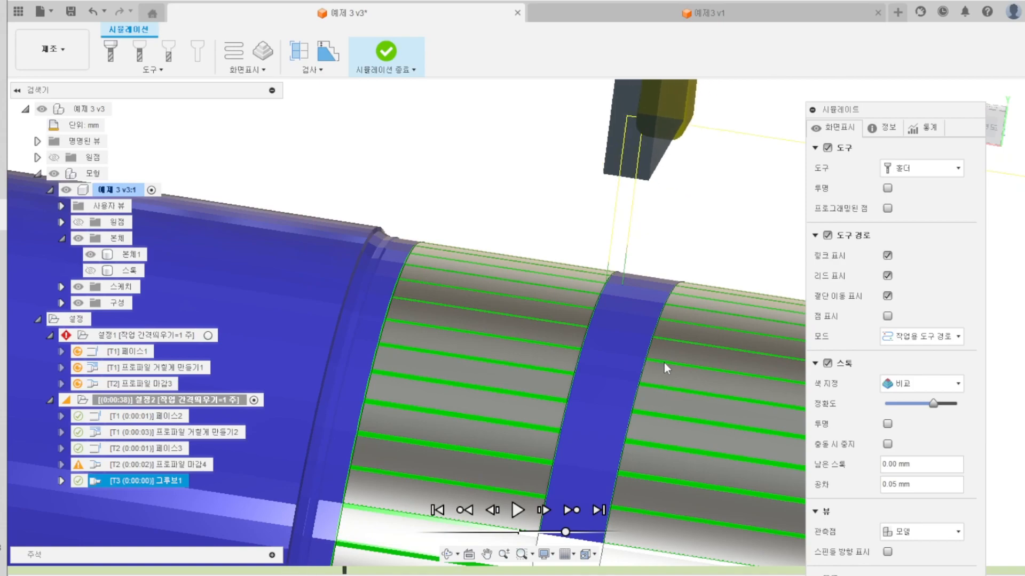
{"action": "middle_click_drag", "start_coordinate": [706, 367], "coordinate": [637, 264], "text": "shift"}
{"action": "middle_click_drag", "start_coordinate": [605, 197], "coordinate": [571, 190], "text": "shift"}
{"action": "scroll", "coordinate": [552, 237], "scroll_direction": "down", "scroll_amount": 2}
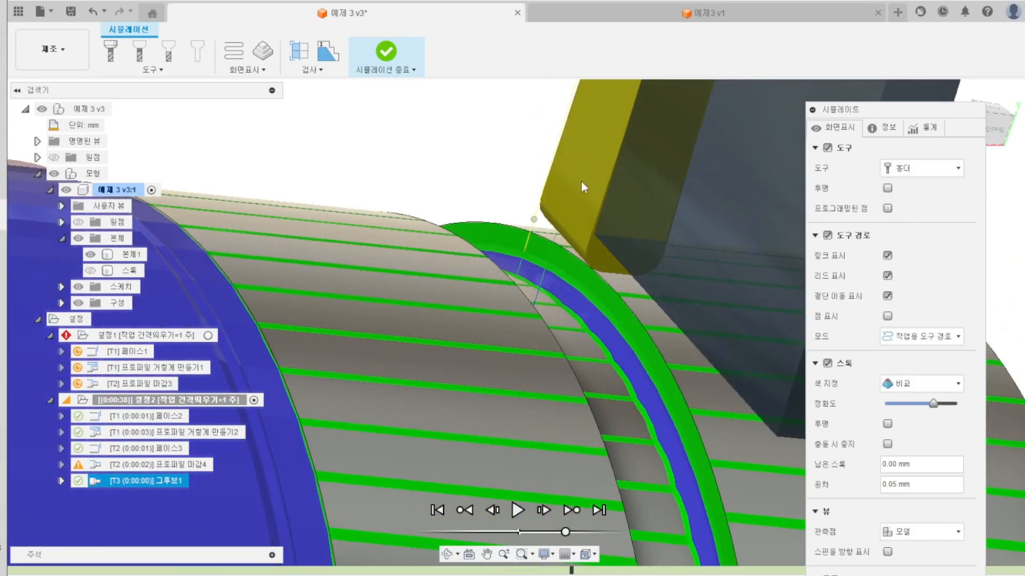
{"action": "mouse_move", "coordinate": [631, 257]}
{"action": "middle_mouse_down", "text": "shift"}
{"action": "mouse_move", "coordinate": [616, 291]}
{"action": "mouse_move", "coordinate": [622, 247]}
{"action": "mouse_move", "coordinate": [600, 257]}
{"action": "mouse_move", "coordinate": [625, 204]}
{"action": "mouse_move", "coordinate": [581, 179]}
{"action": "mouse_move", "coordinate": [564, 150]}
{"action": "middle_mouse_up", "text": "shift"}
{"action": "middle_click_drag", "start_coordinate": [596, 230], "coordinate": [605, 322], "text": "shift"}
{"action": "key", "text": "space"}
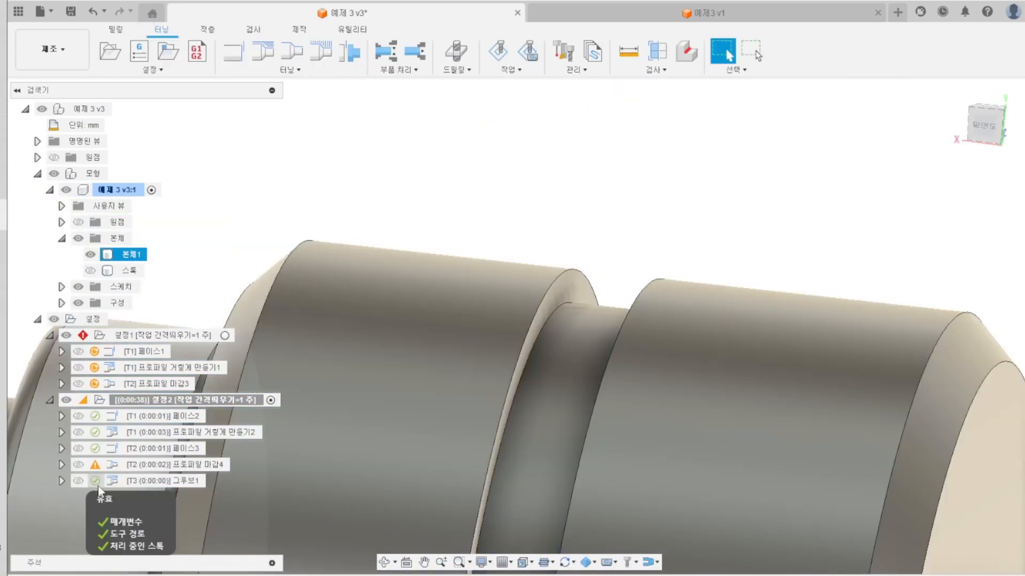
- Reopen the grooving tool's insert definition and check its width and groove width
{"action": "left_click", "coordinate": [130, 480]}
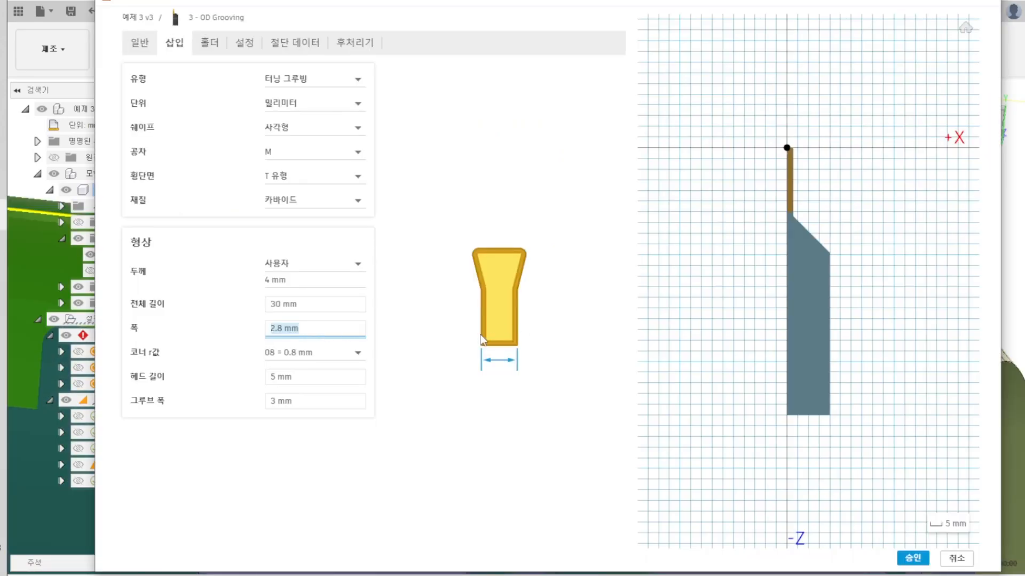
{"action": "left_click", "coordinate": [287, 408]}
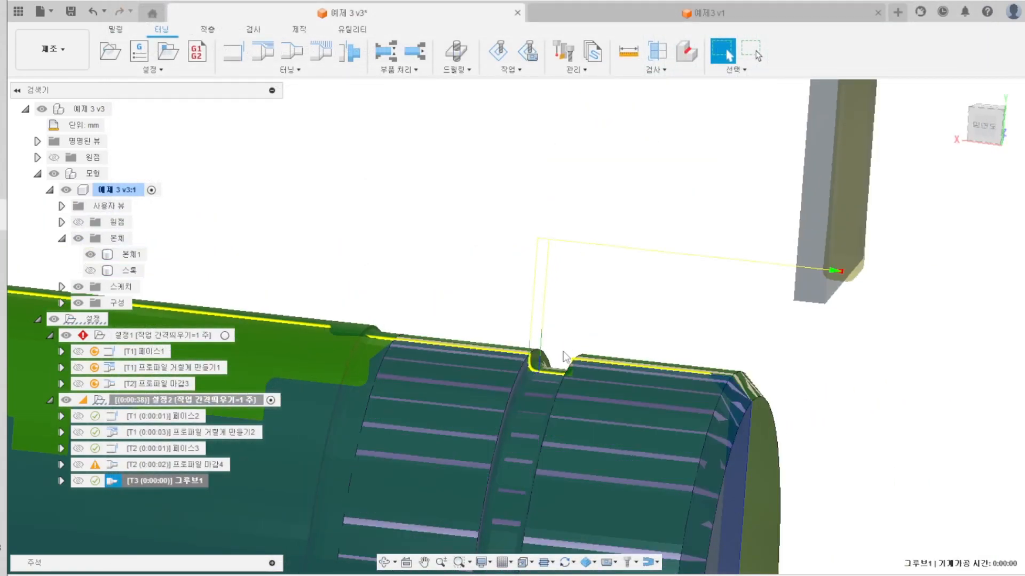
- Examine the groove toolpath and the tool's position against the shaft from several angles and distances
{"action": "scroll", "coordinate": [563, 353], "scroll_direction": "up", "scroll_amount": 3}
{"action": "scroll", "coordinate": [628, 341], "scroll_direction": "down", "scroll_amount": 3}
{"action": "middle_click_drag", "start_coordinate": [611, 409], "coordinate": [550, 442], "text": "shift"}
{"action": "scroll", "coordinate": [550, 442], "scroll_direction": "up", "scroll_amount": 3}
{"action": "scroll", "coordinate": [549, 442], "scroll_direction": "down", "scroll_amount": 3}
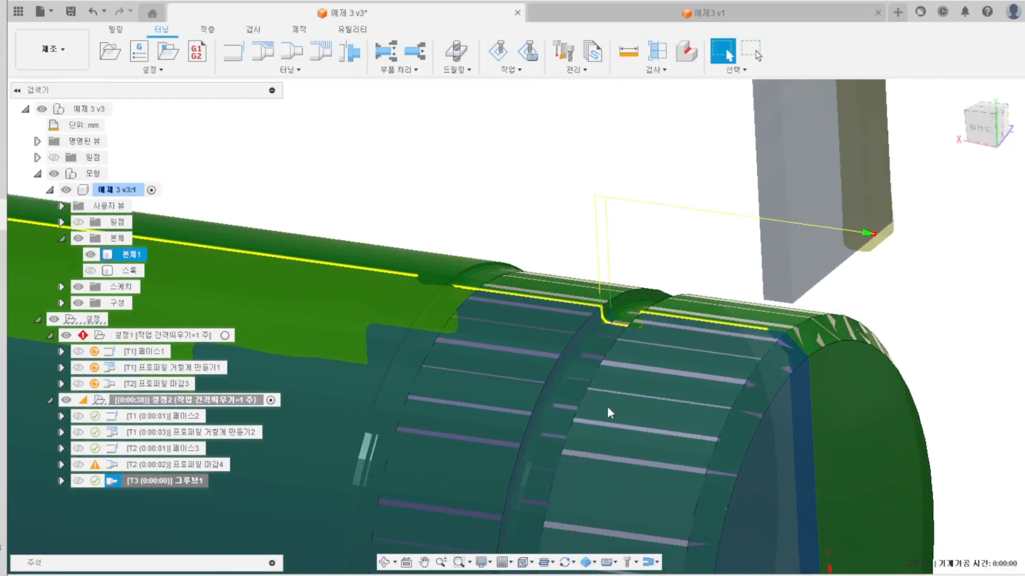
{"action": "scroll", "coordinate": [694, 321], "scroll_direction": "up", "scroll_amount": 2}
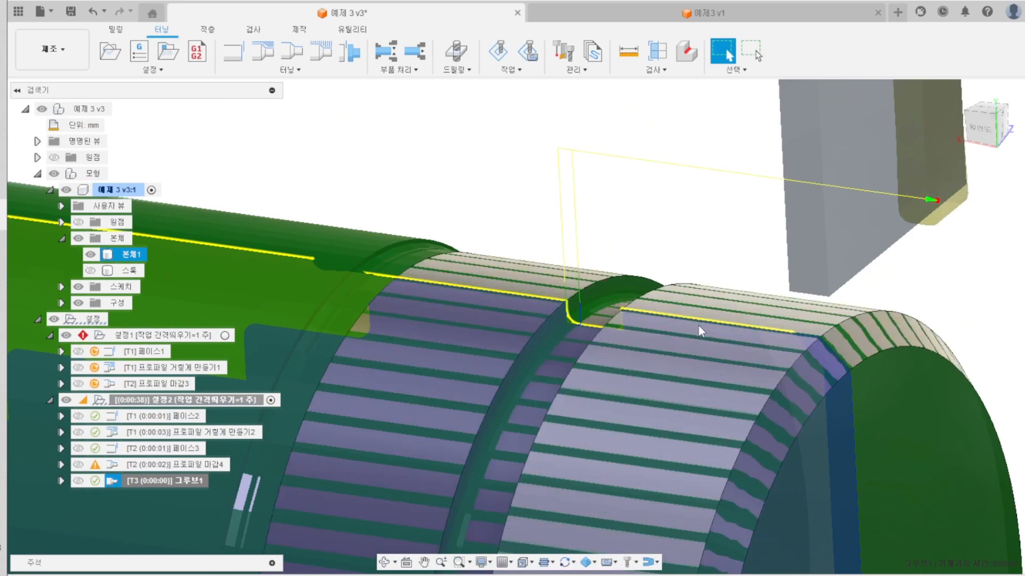
{"action": "middle_click_drag", "start_coordinate": [512, 310], "coordinate": [622, 293], "text": "shift"}
{"action": "scroll", "coordinate": [494, 275], "scroll_direction": "down", "scroll_amount": 3}
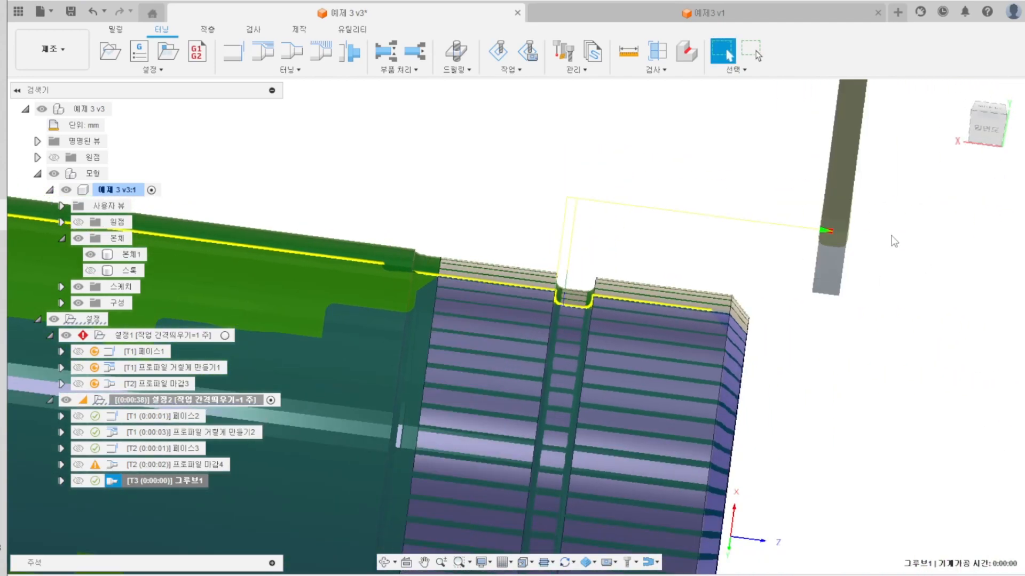
{"action": "middle_click_drag", "start_coordinate": [778, 279], "coordinate": [853, 247], "text": "shift"}
{"action": "middle_click_drag", "start_coordinate": [729, 254], "coordinate": [703, 229], "text": "shift"}
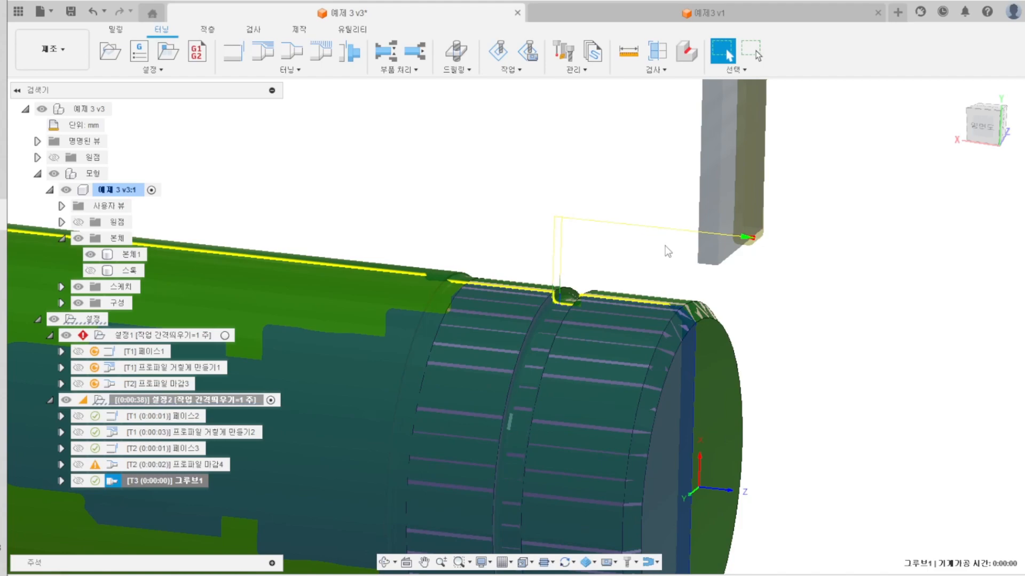
{"action": "middle_click_drag", "start_coordinate": [667, 251], "coordinate": [583, 275], "text": "shift"}
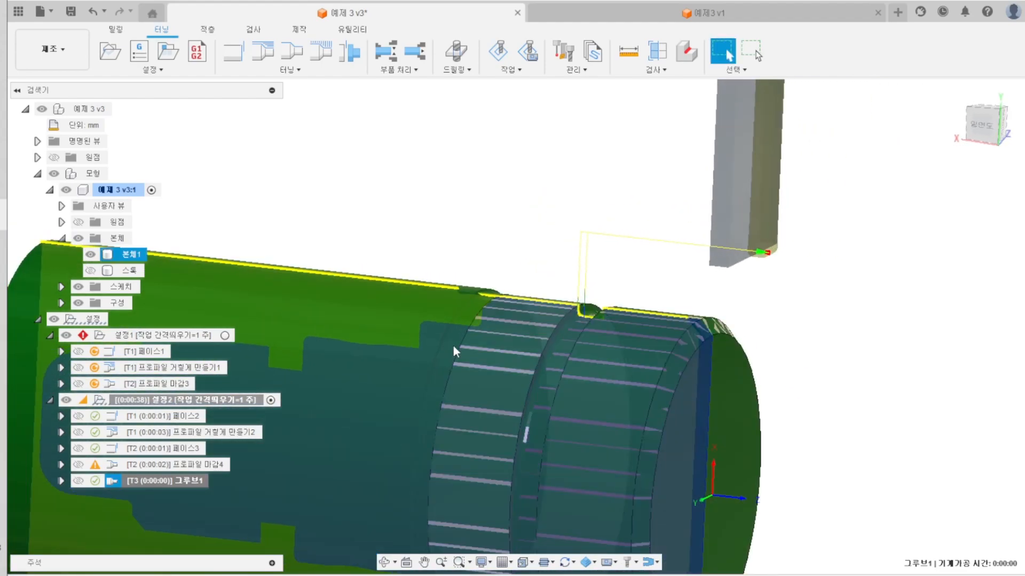
- Reopen the groove operation, review its front and back limits, radii and pass settings, and confirm it without changes
{"action": "double_click", "coordinate": [144, 481]}
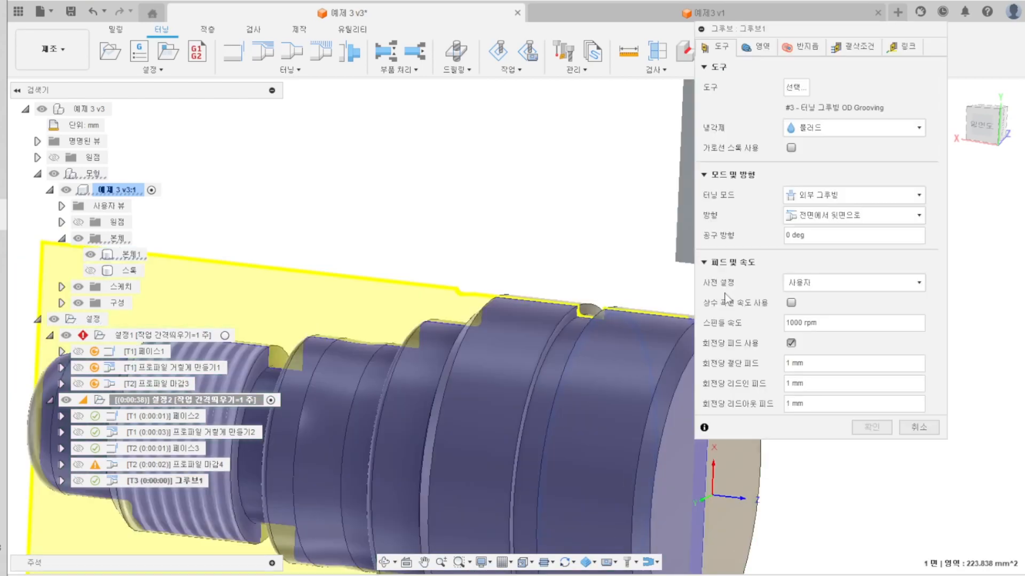
{"action": "left_click", "coordinate": [760, 54]}
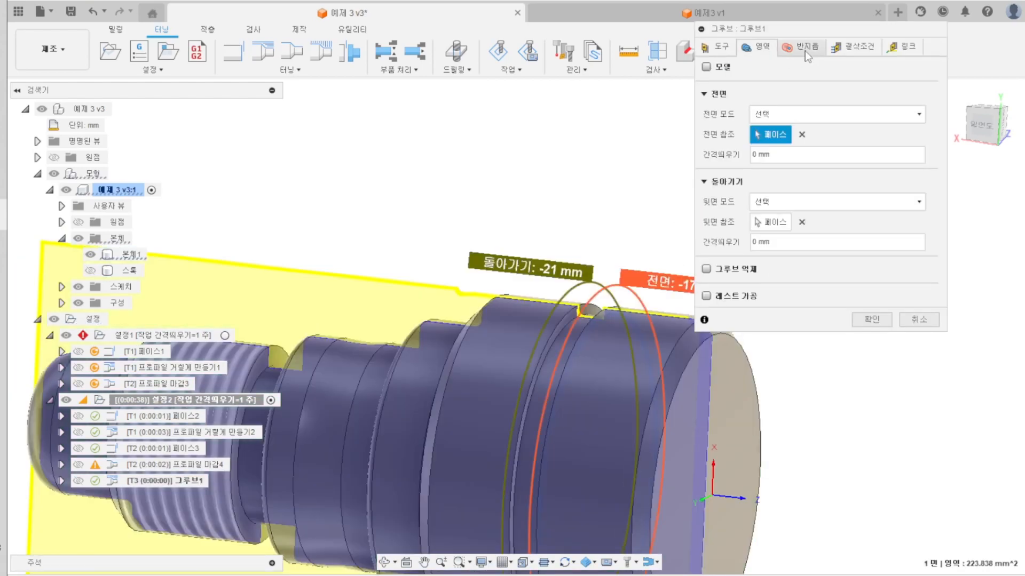
{"action": "left_click", "coordinate": [805, 50]}
{"action": "left_click", "coordinate": [857, 47]}
{"action": "key", "text": "Return"}
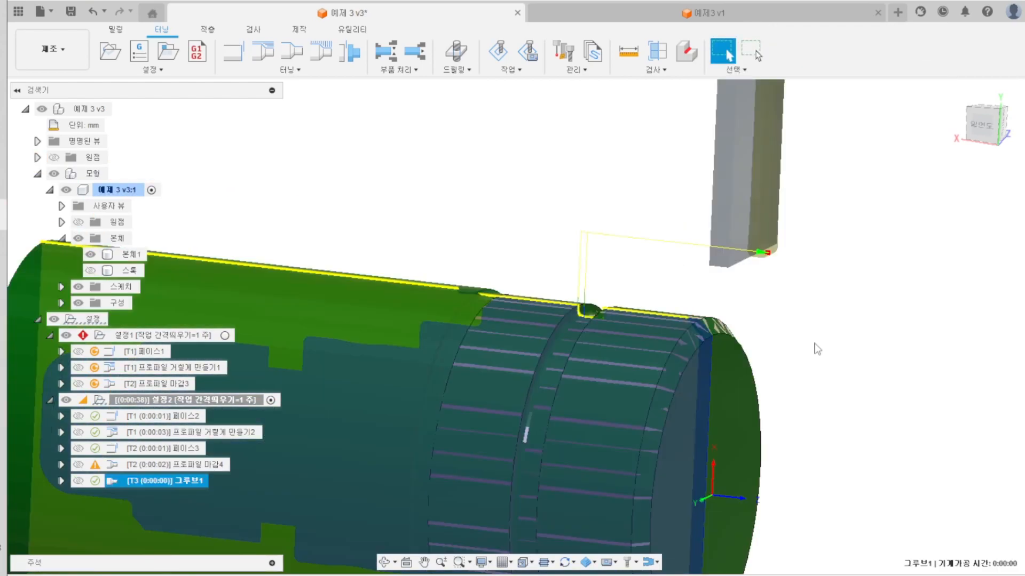
- Review the second setup's toolpaths one by one, from the first facing operation through roughing, second facing and profile finishing to the groove
{"action": "left_click", "coordinate": [182, 417]}
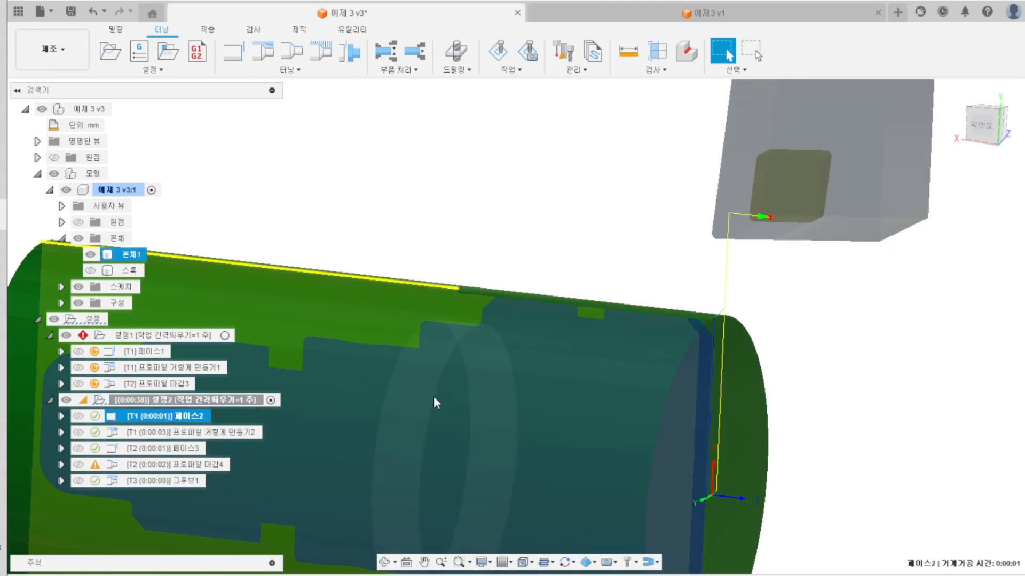
{"action": "left_click", "coordinate": [193, 430]}
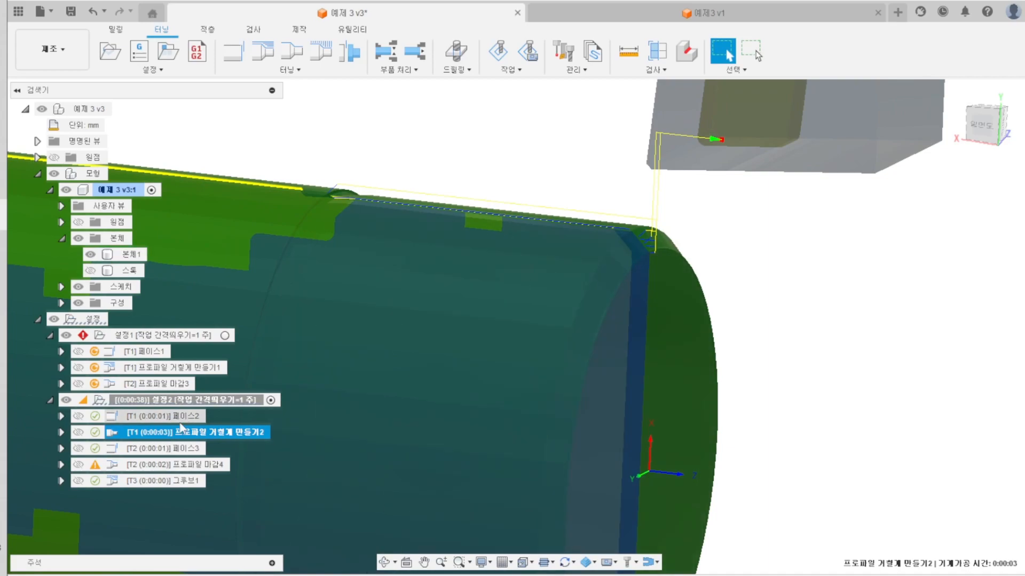
{"action": "left_click", "coordinate": [170, 449]}
{"action": "left_click", "coordinate": [175, 466]}
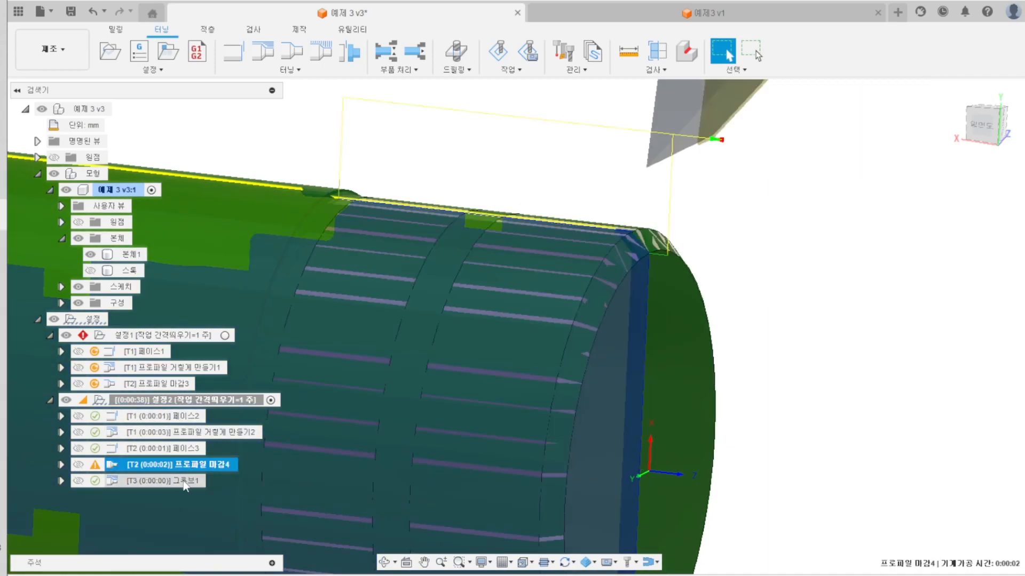
{"action": "left_click", "coordinate": [179, 482]}
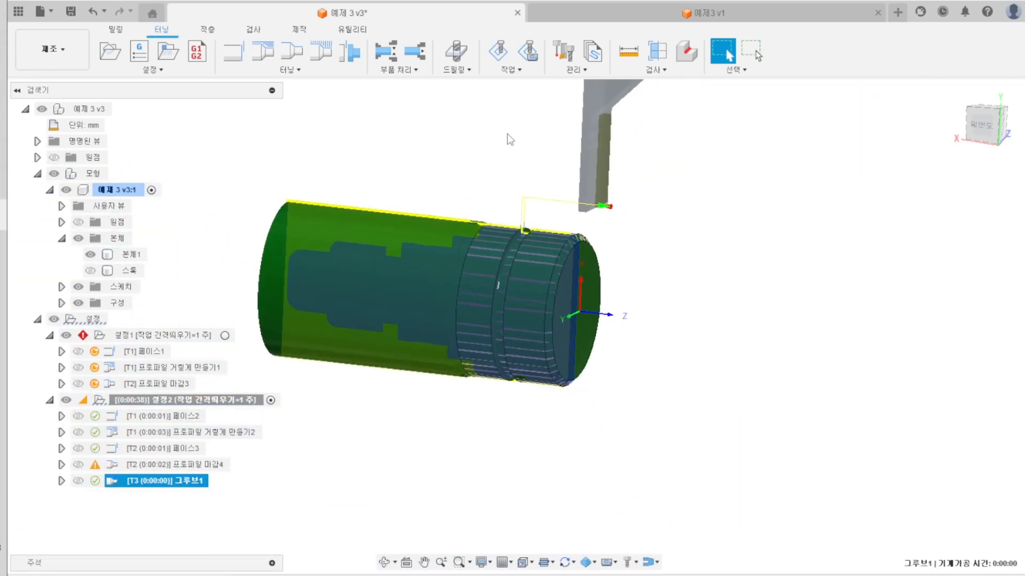
- Simulate all operations of the second setup together and play the machining through to the groove cut
{"action": "left_click", "coordinate": [209, 400]}
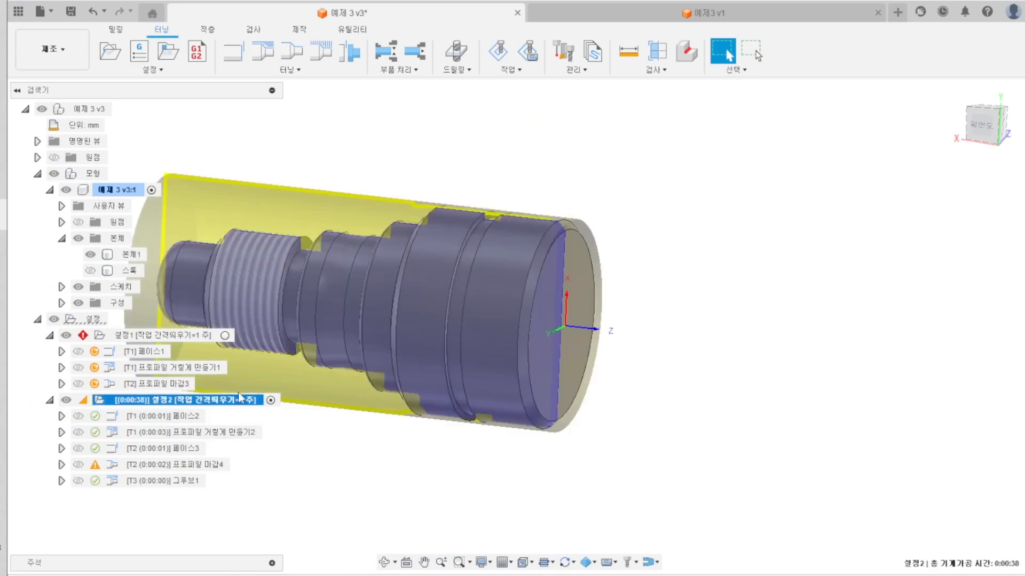
{"action": "left_click", "coordinate": [514, 52]}
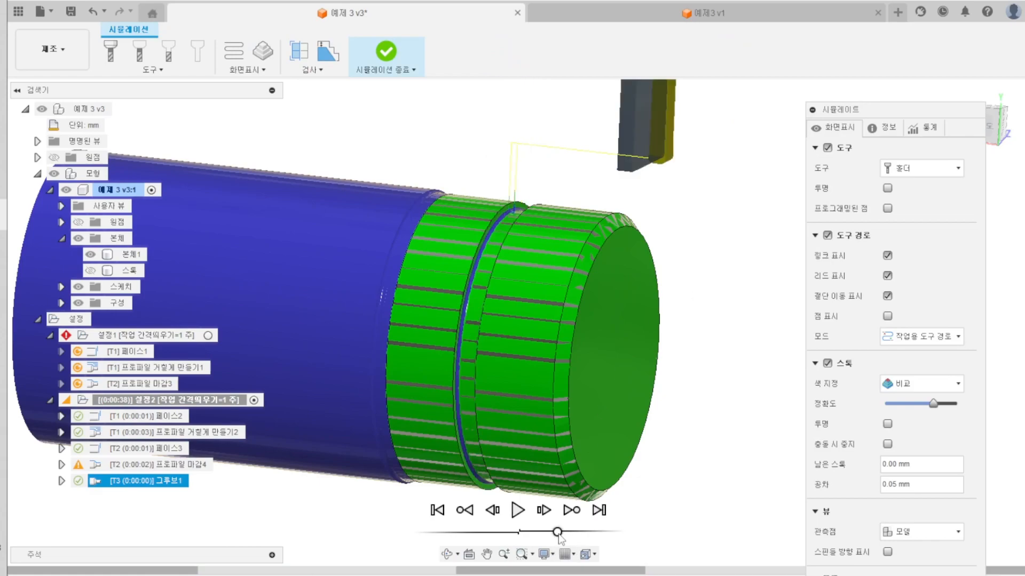
{"action": "left_click", "coordinate": [516, 511]}
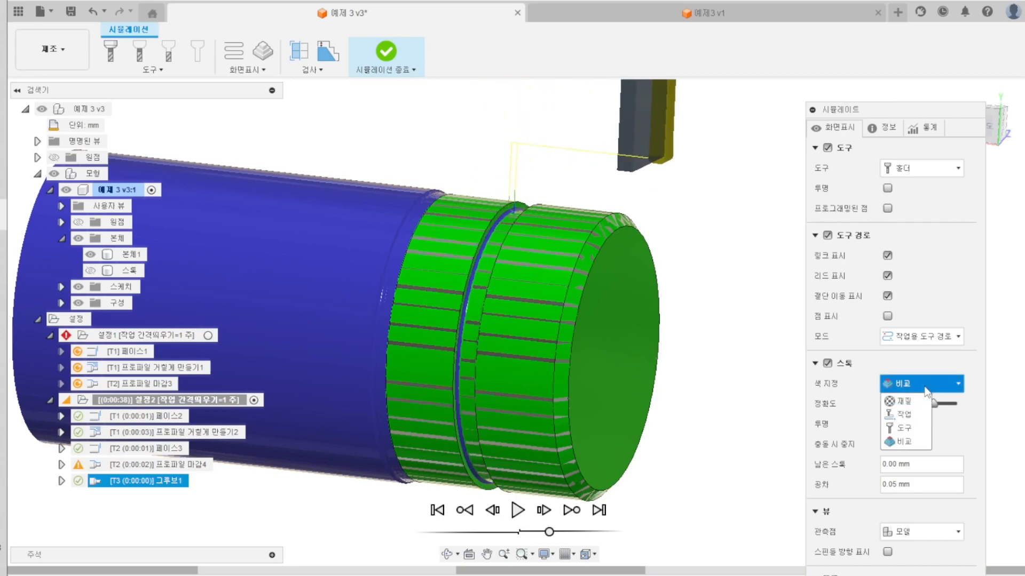
- Colour the simulated stock by operation, examine which areas each operation cuts on the shaft, and exit the simulation
{"action": "left_click", "coordinate": [902, 414]}
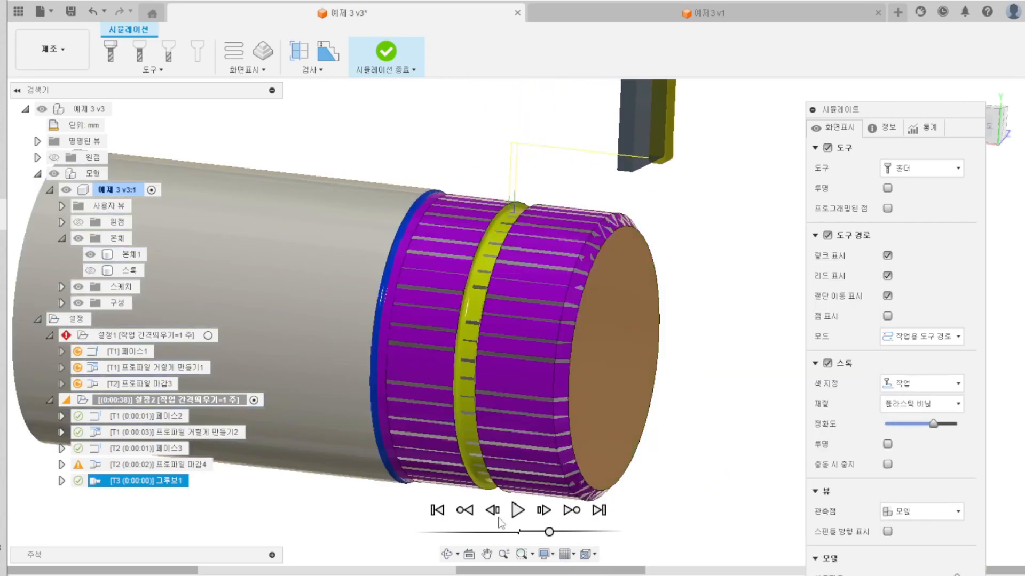
{"action": "left_click", "coordinate": [438, 511]}
{"action": "scroll", "coordinate": [698, 422], "scroll_direction": "down", "scroll_amount": 4}
{"action": "scroll", "coordinate": [558, 415], "scroll_direction": "up", "scroll_amount": 1}
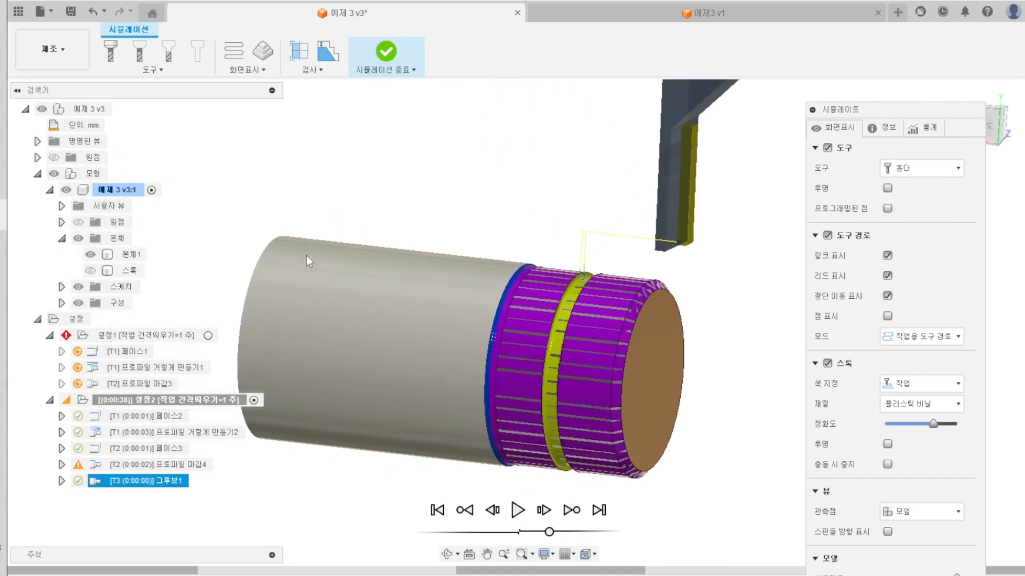
{"action": "left_click_drag", "start_coordinate": [924, 112], "coordinate": [874, 25]}
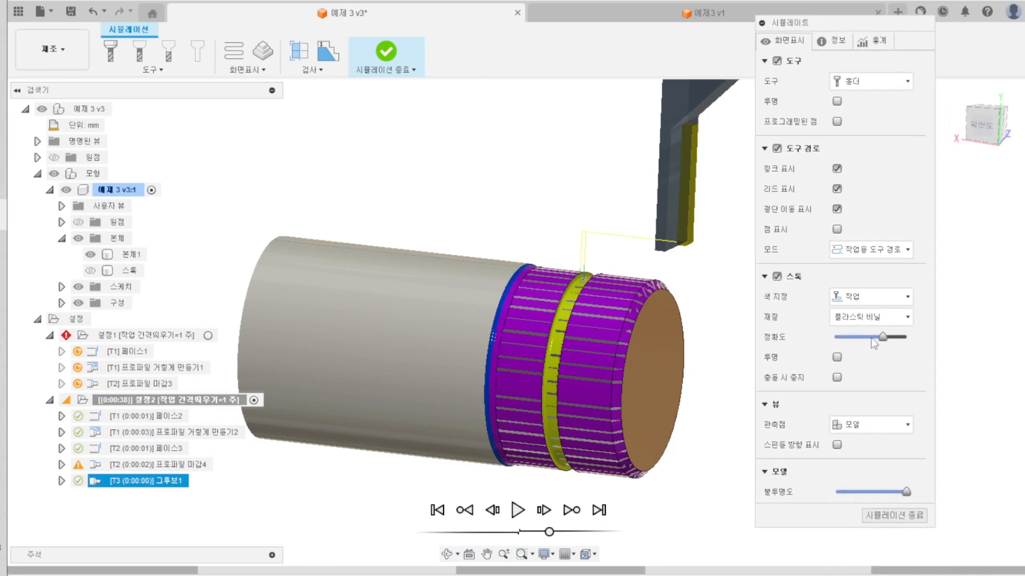
{"action": "left_click", "coordinate": [909, 517]}
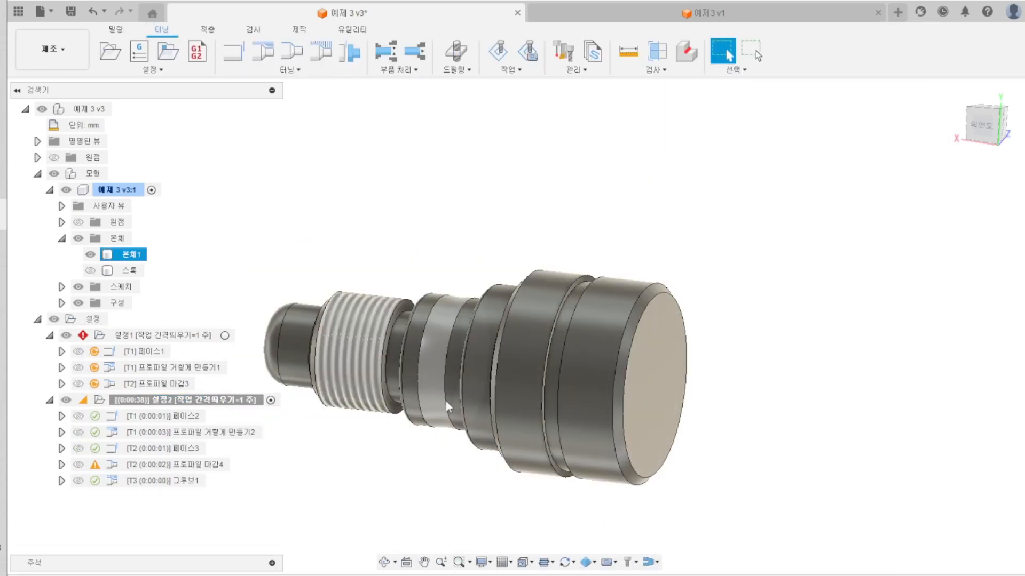